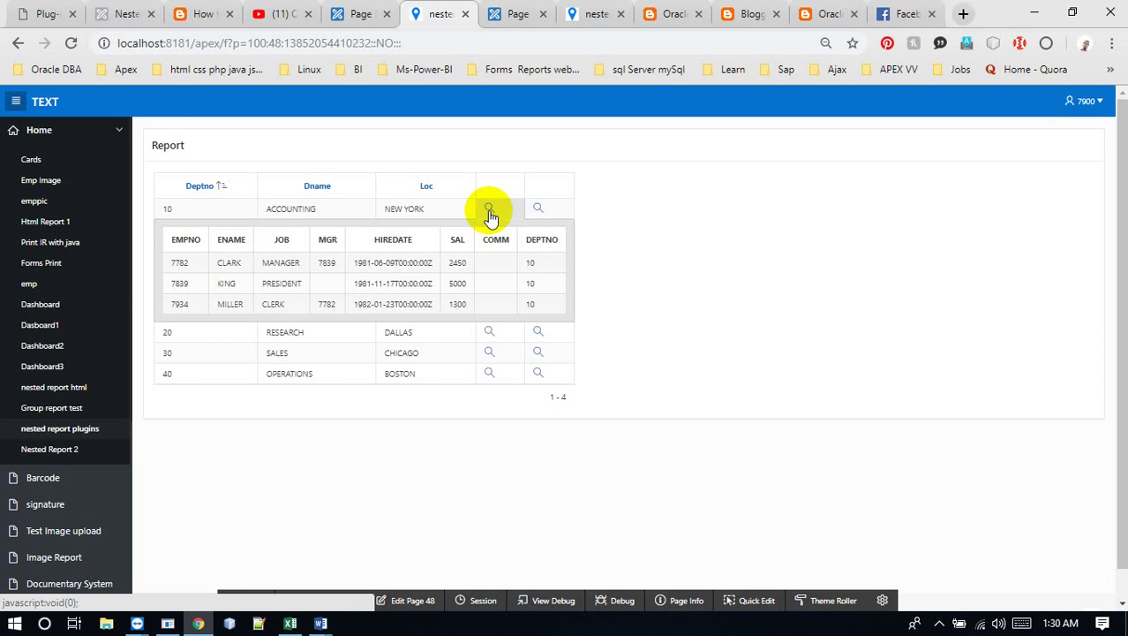
# Start a new blank page, number 50, named "nested report plugins 2", in the application containing the nested report plugins page.
pyautogui.click(361, 13)
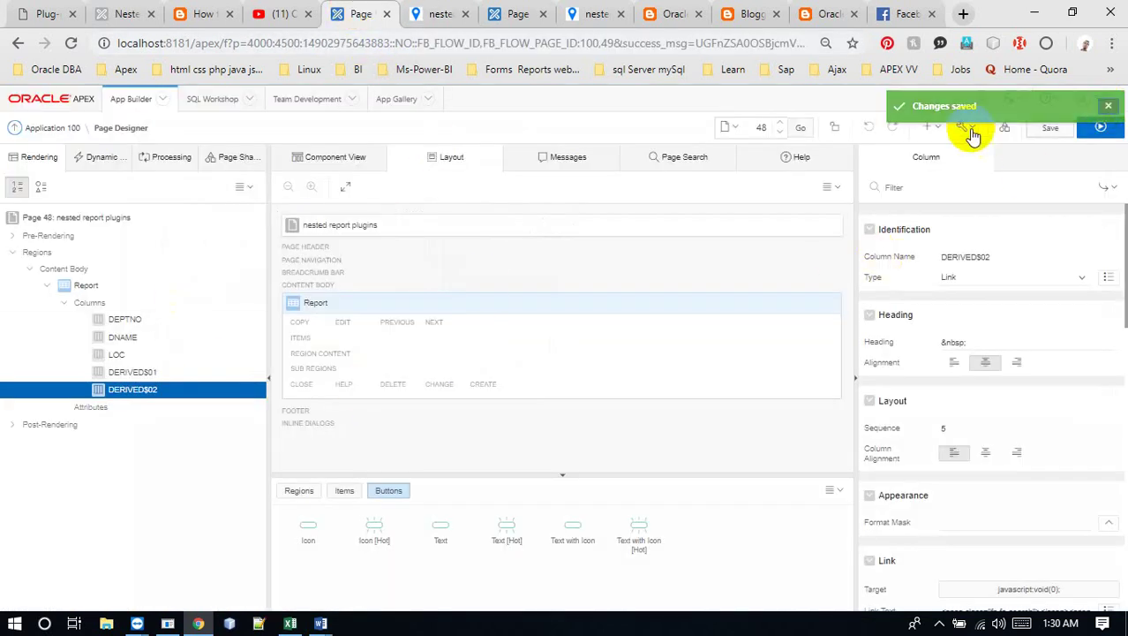
pyautogui.click(929, 128)
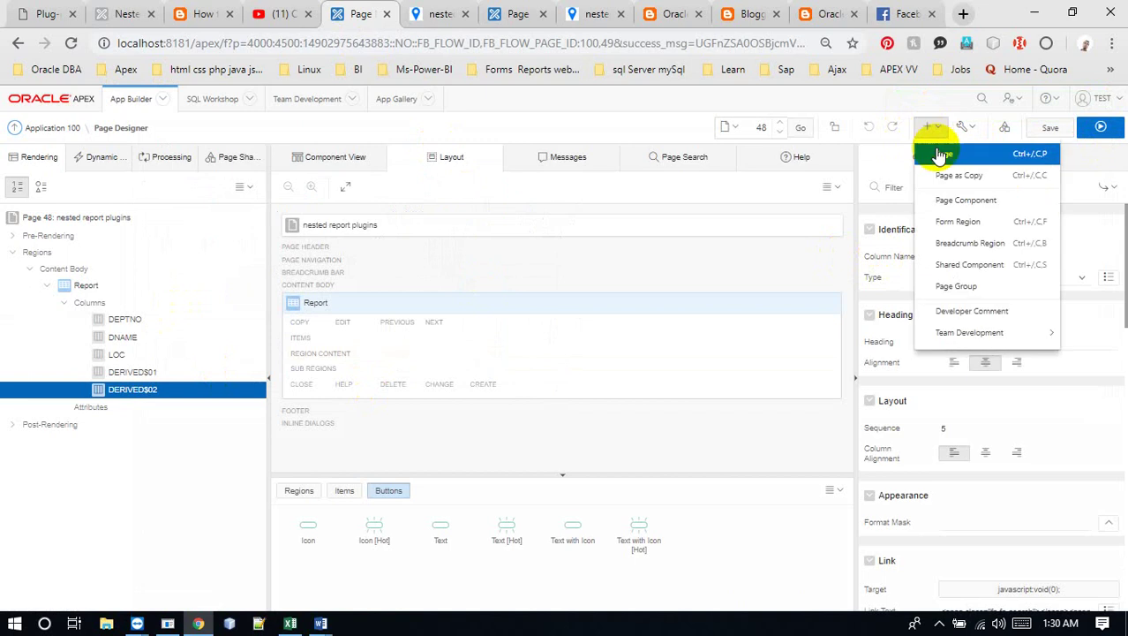
pyautogui.click(943, 156)
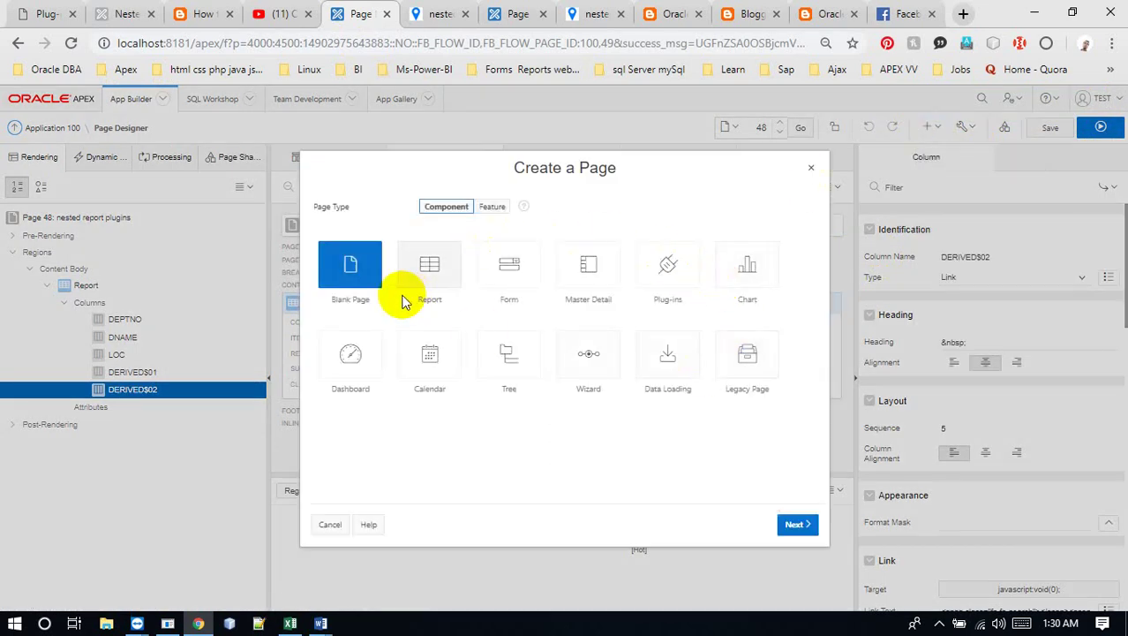
pyautogui.click(795, 525)
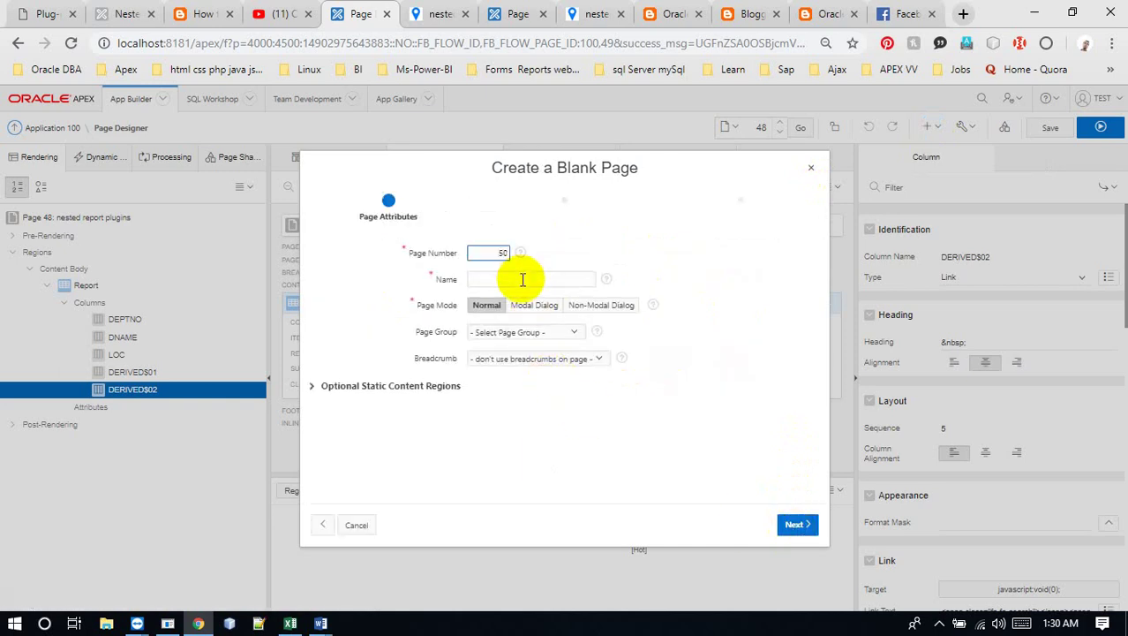
pyautogui.click(522, 279)
pyautogui.press('Escape')
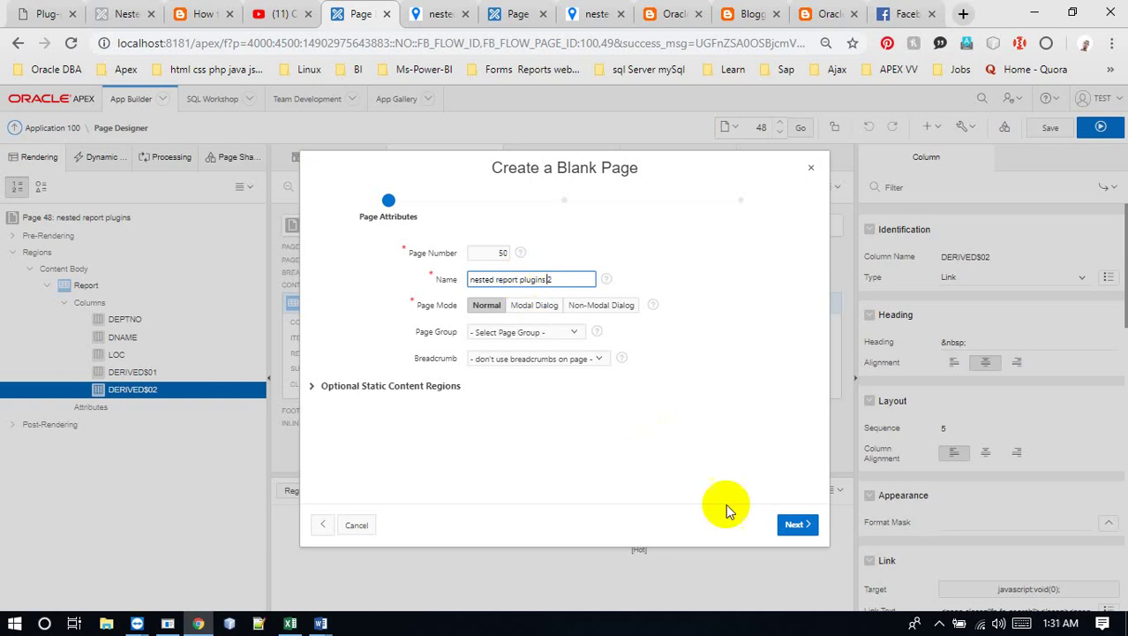
pyautogui.click(792, 525)
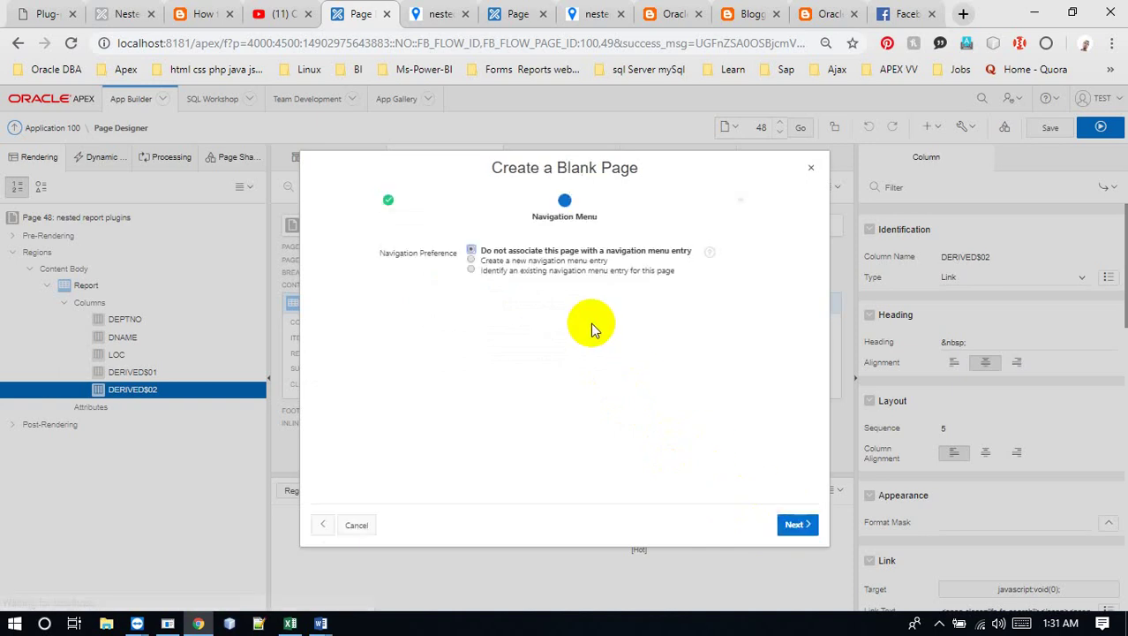
# Give the page a new navigation menu entry under the parent Home and finish creating it.
pyautogui.click(549, 263)
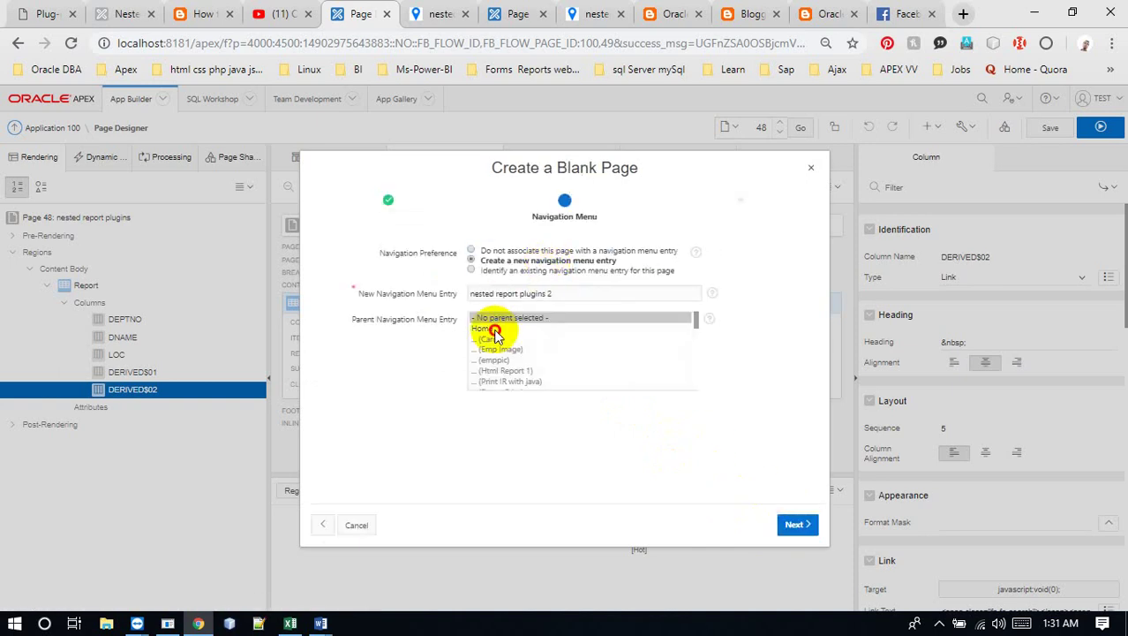
pyautogui.click(496, 329)
pyautogui.click(797, 524)
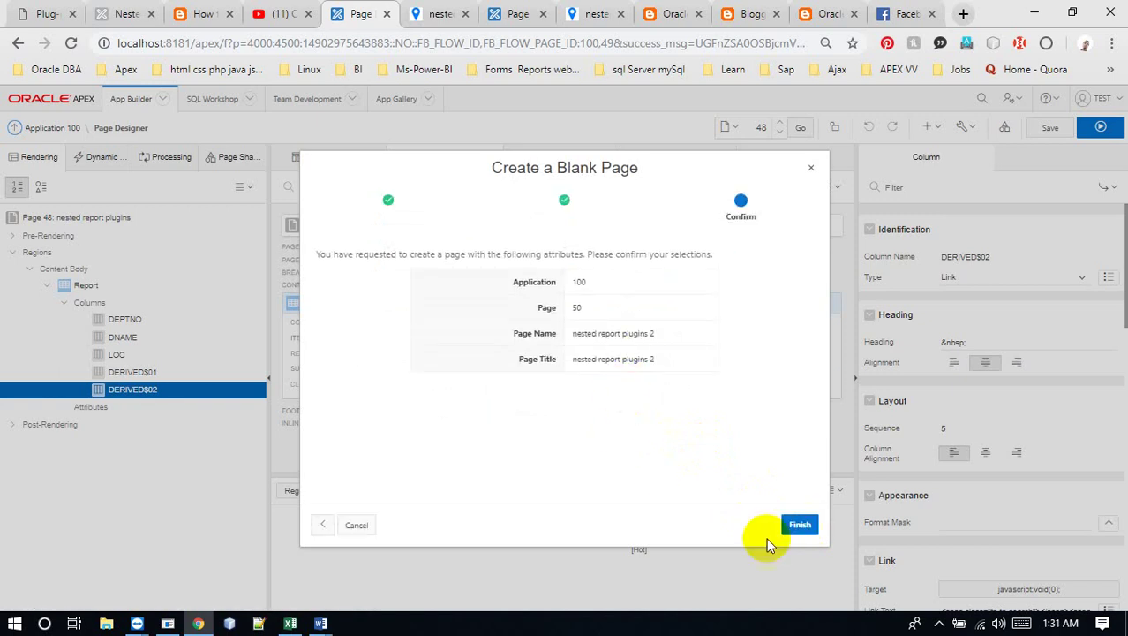
pyautogui.click(799, 530)
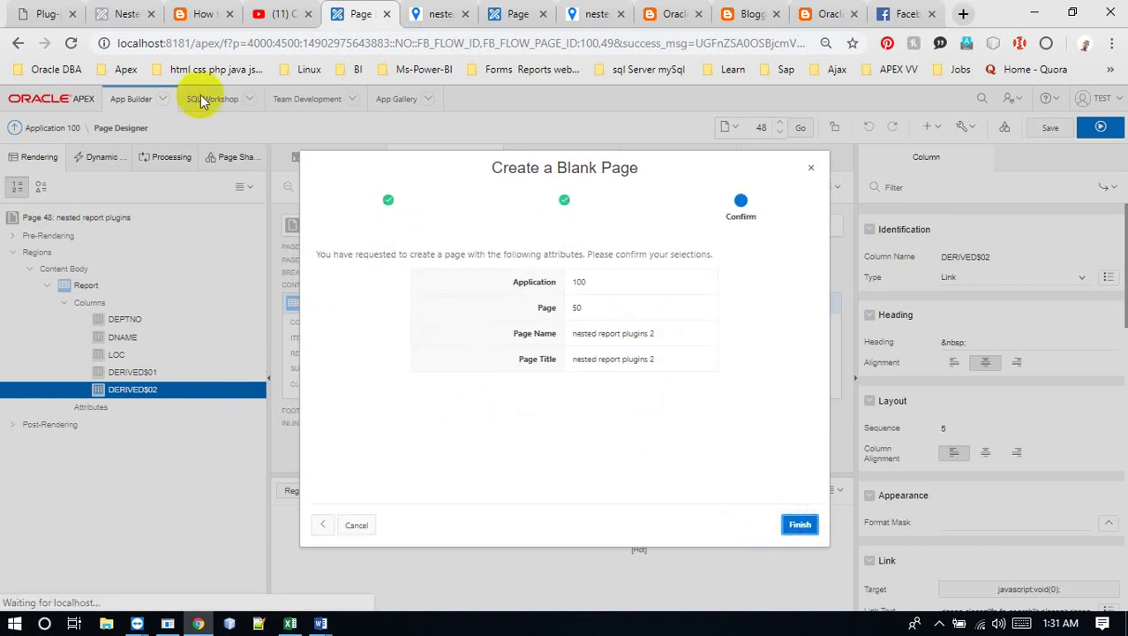
# Look over the Download section and installation guide on the Pretius Nested Reports plugin web page.
pyautogui.click(123, 13)
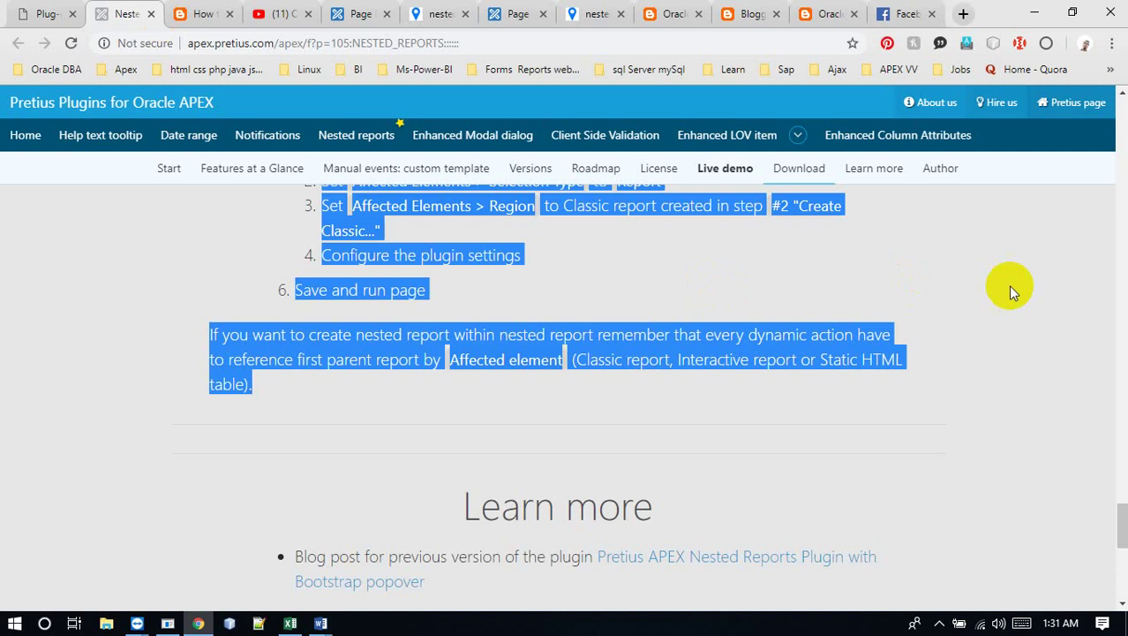
pyautogui.click(1116, 555)
pyautogui.moveTo(1118, 519); pyautogui.dragTo(1121, 437)
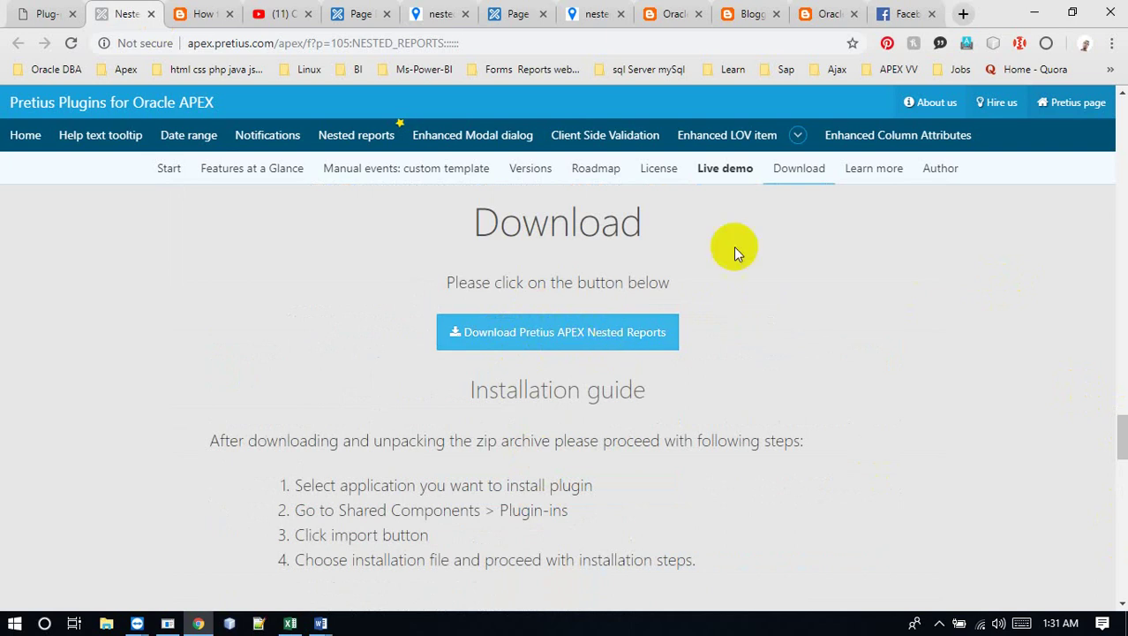
# Return to the page designer and create a Content Body region titled "Report" on the new page.
pyautogui.click(354, 15)
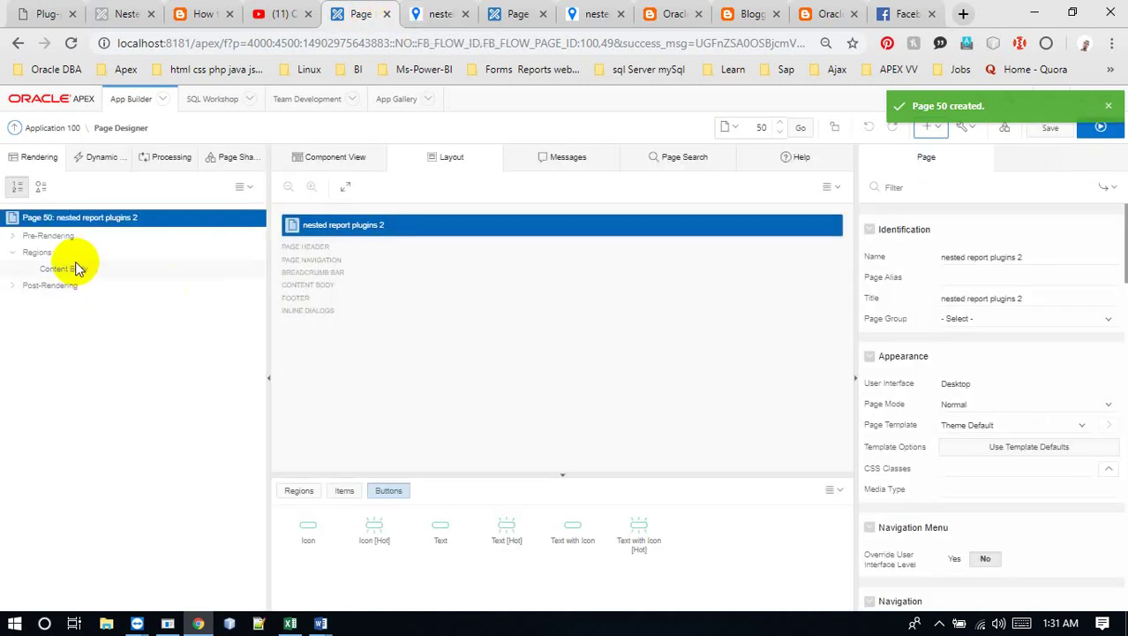
pyautogui.rightClick(60, 255)
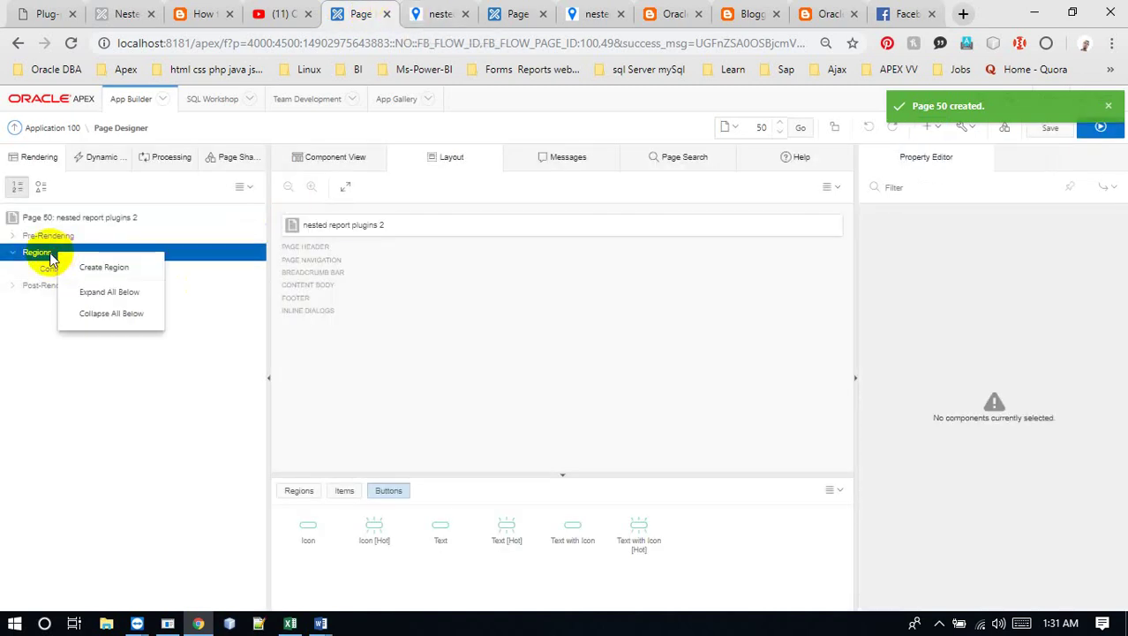
pyautogui.click(62, 275)
pyautogui.click(63, 274)
pyautogui.rightClick(63, 278)
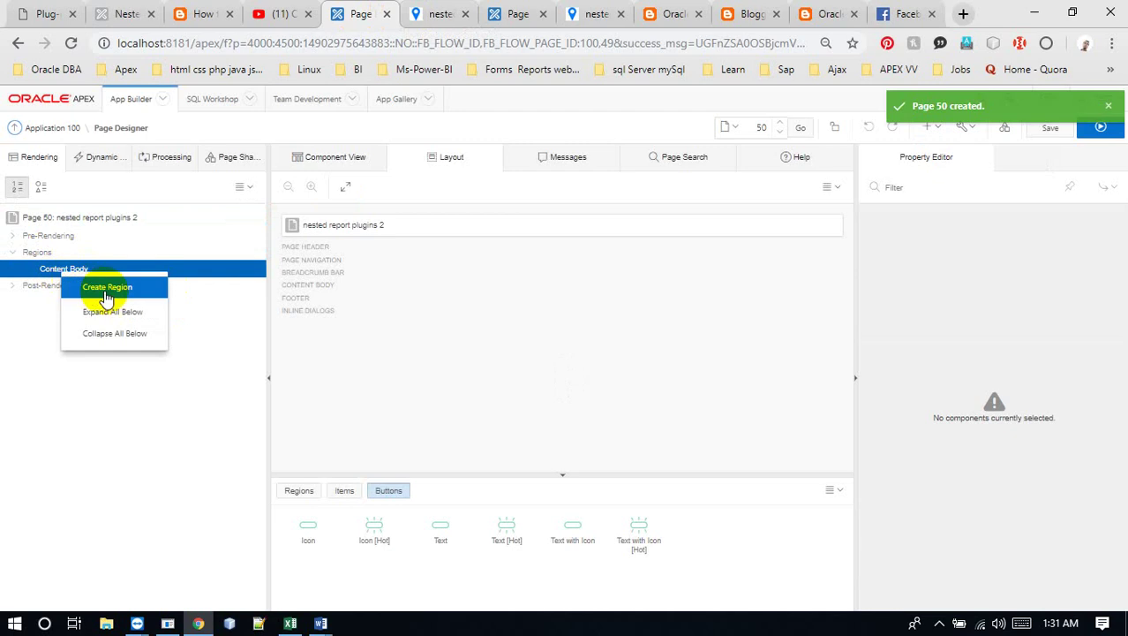
pyautogui.click(99, 288)
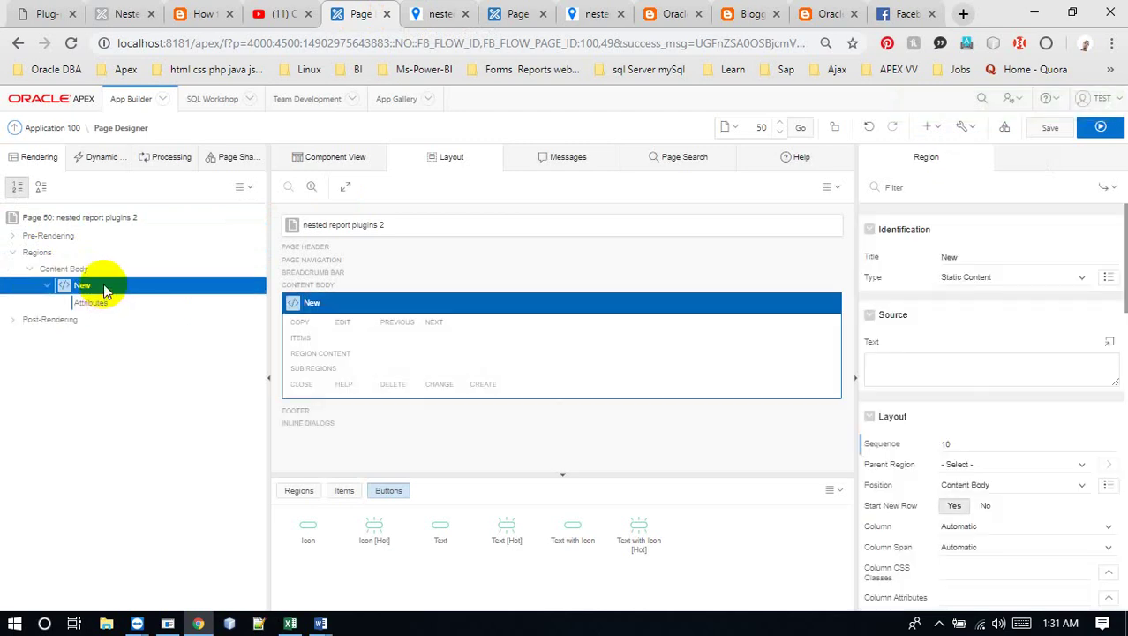
pyautogui.click(927, 257)
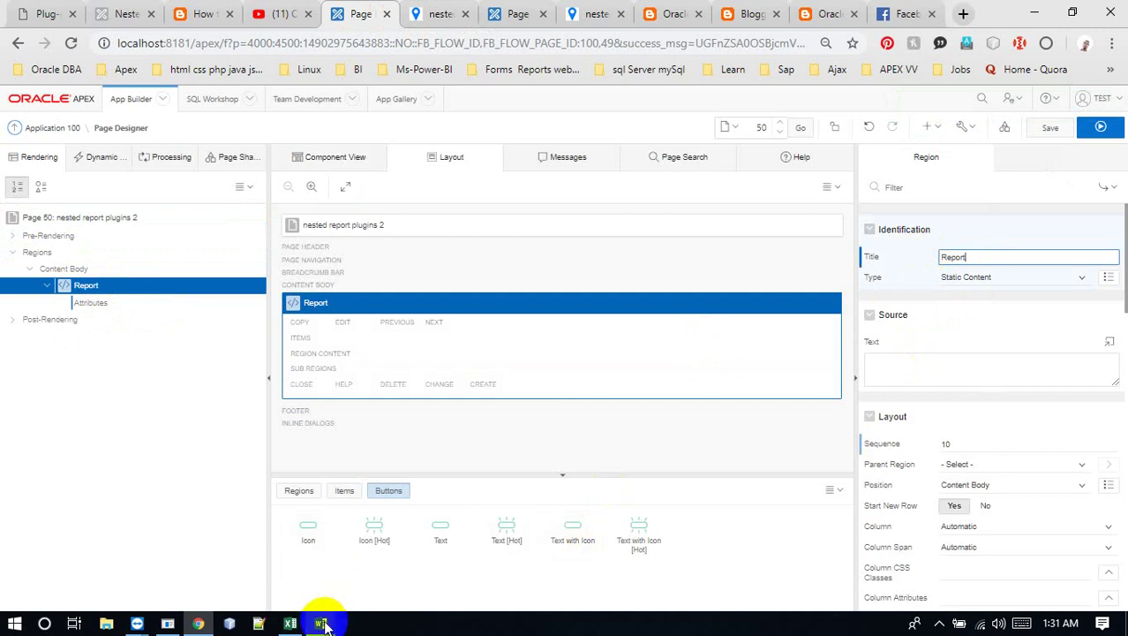
# Copy the query "select * from DEPT" from the usage guide in the Word document and return to the page designer.
pyautogui.moveTo(323, 624)
pyautogui.click(428, 535)
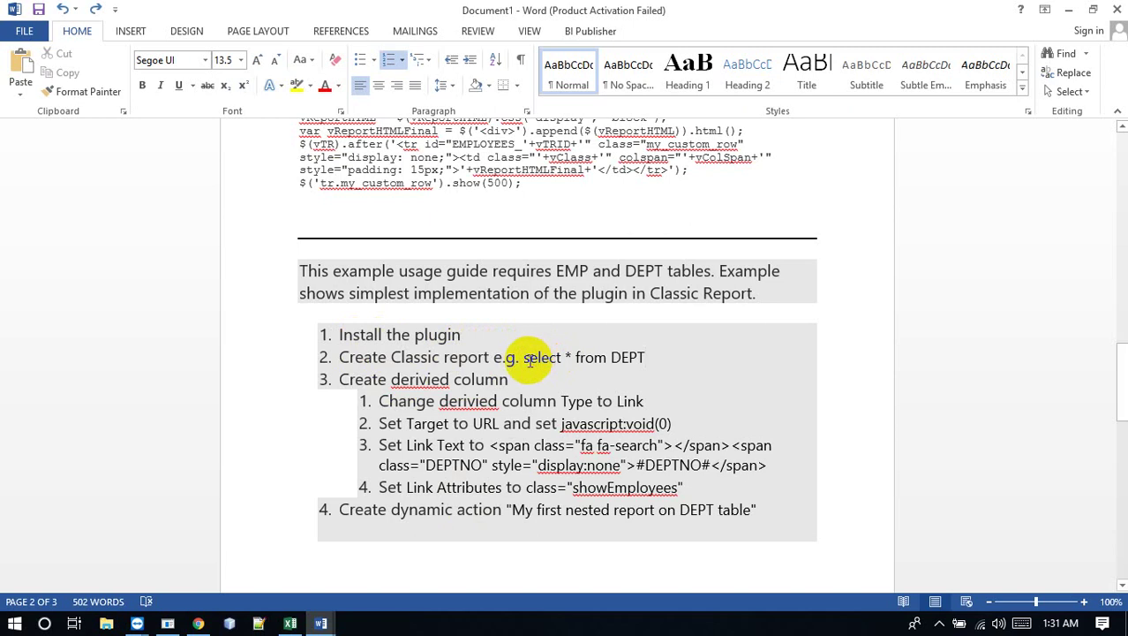
pyautogui.moveTo(524, 358); pyautogui.dragTo(661, 358)
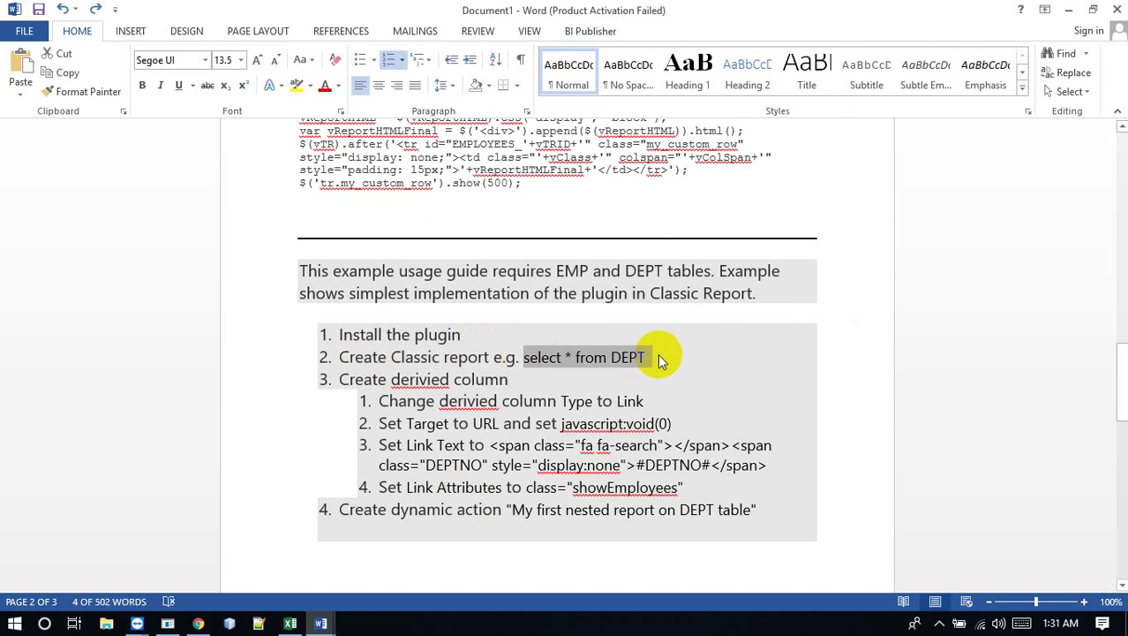
pyautogui.click(1069, 10)
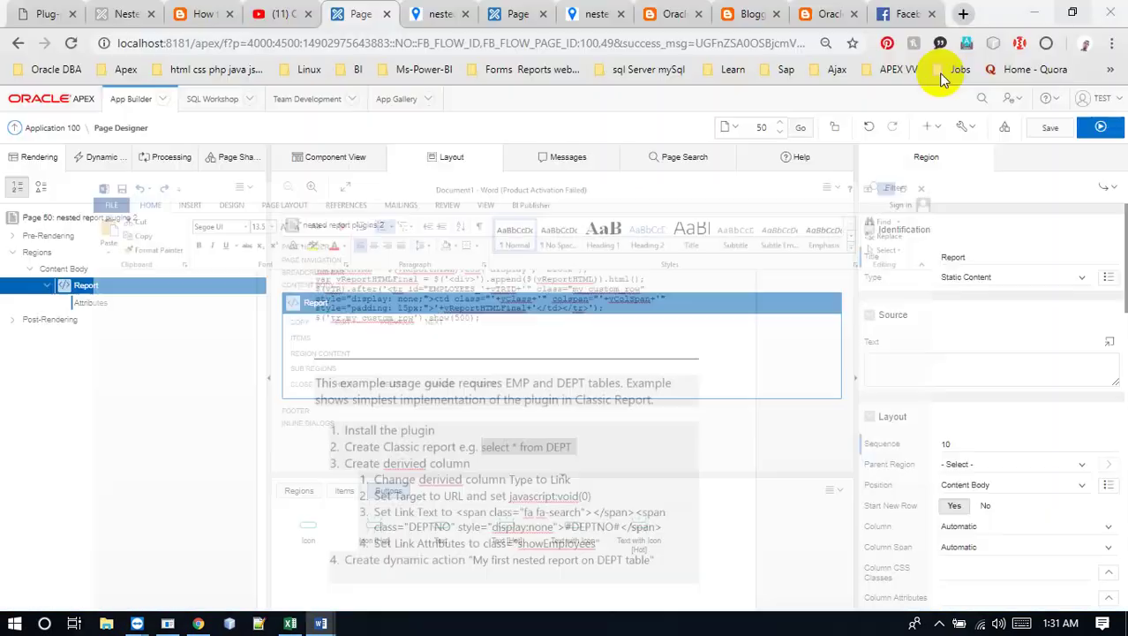
# Change the type of the Report region to Classic Report.
pyautogui.click(360, 306)
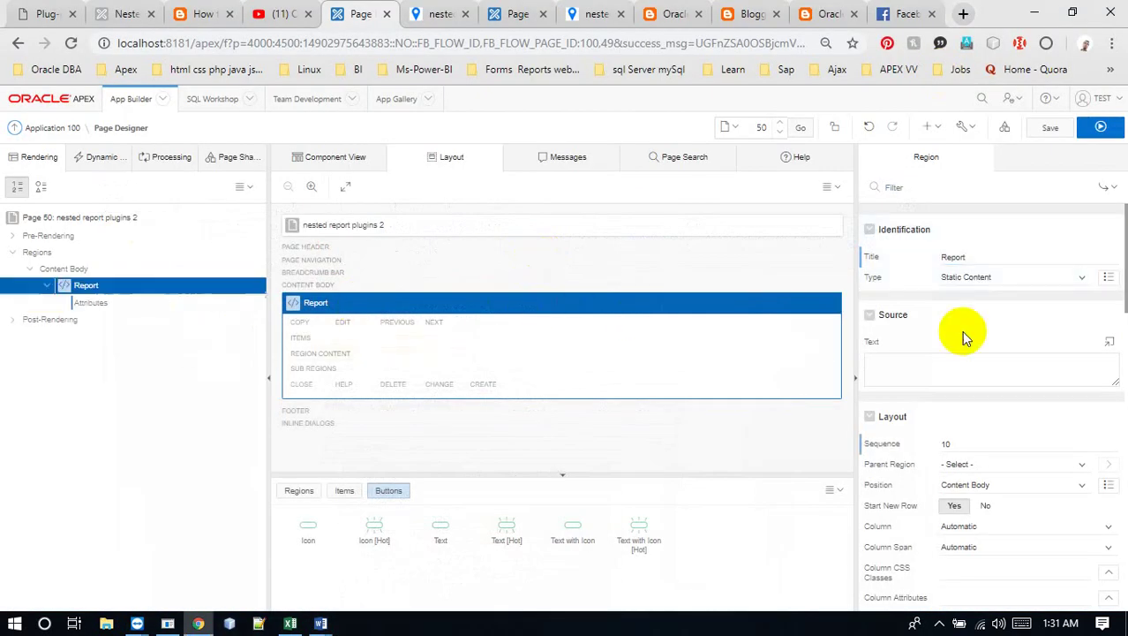
pyautogui.click(949, 277)
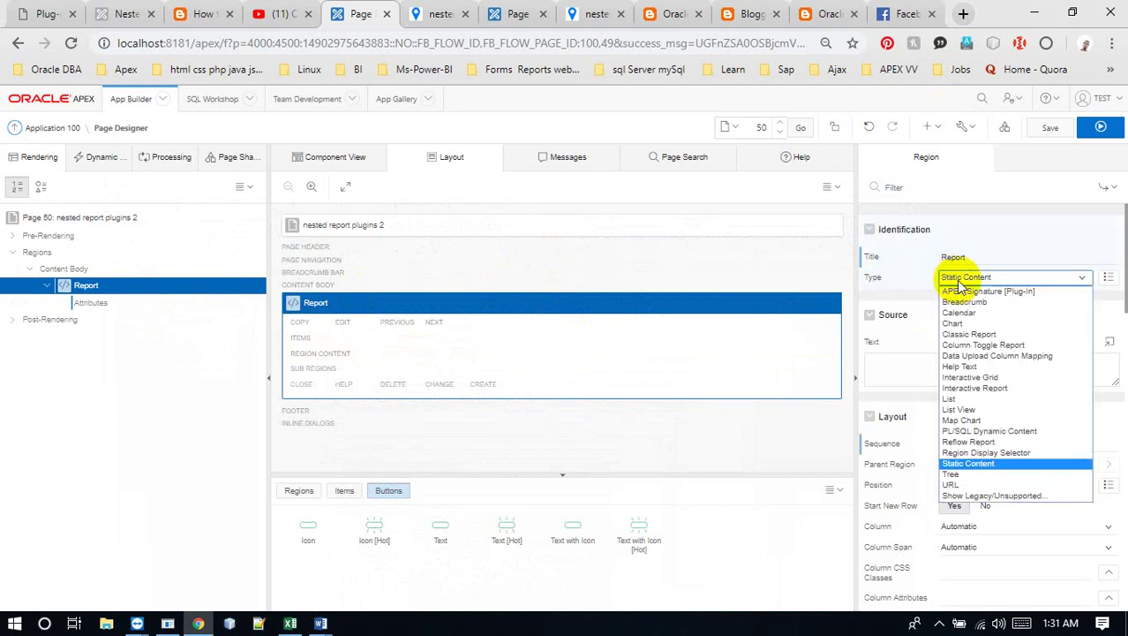
pyautogui.press('Down')
pyautogui.press('Down')
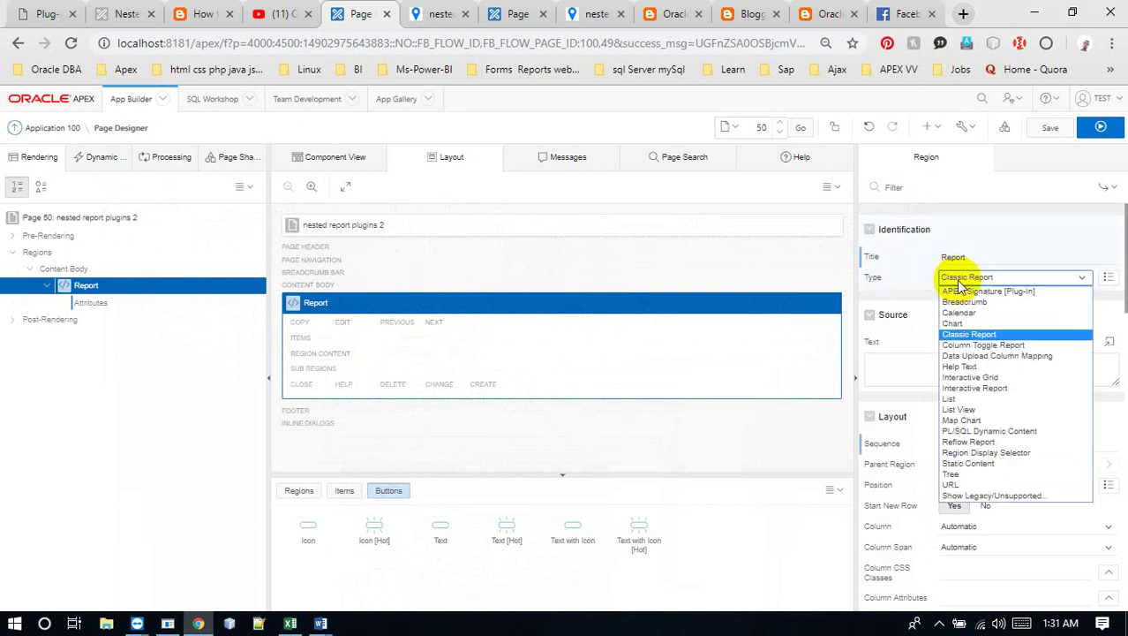
pyautogui.press('Return')
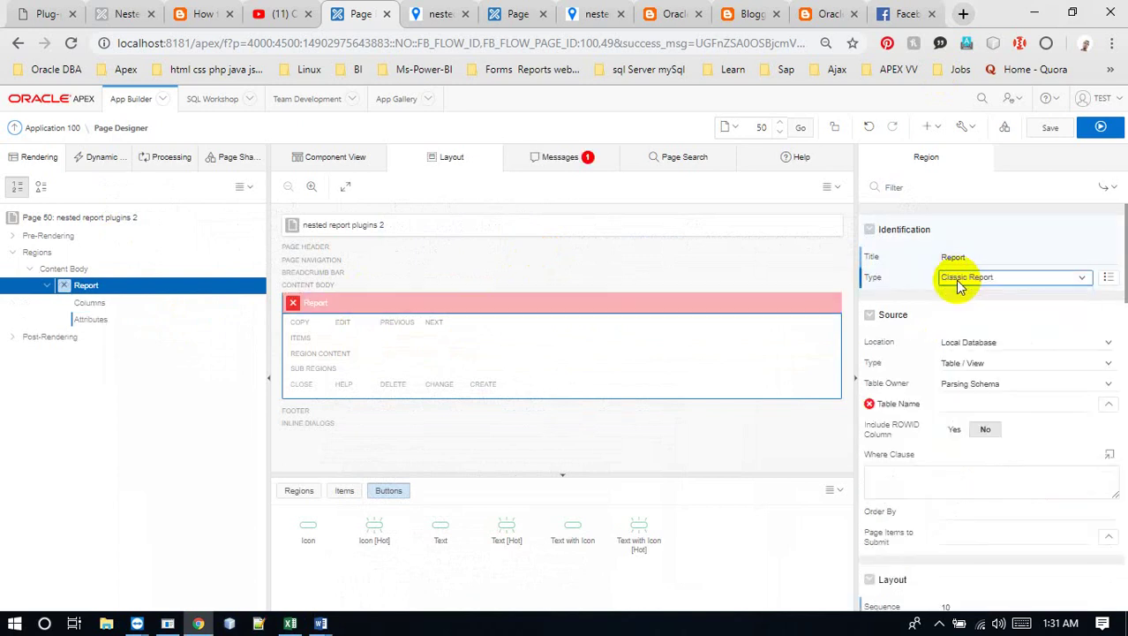
# Set the region's source type to SQL Query and enter "select * from SCOTT.DEPT" as its query.
pyautogui.click(963, 362)
pyautogui.click(962, 387)
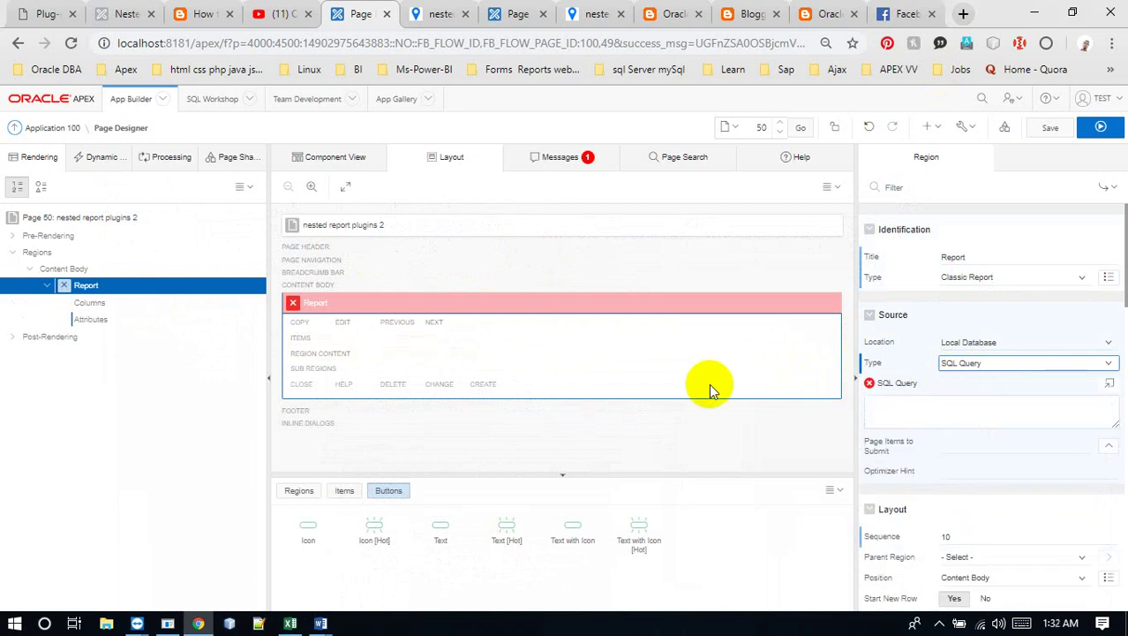
pyautogui.click(992, 418)
pyautogui.write('select * from DEPT')
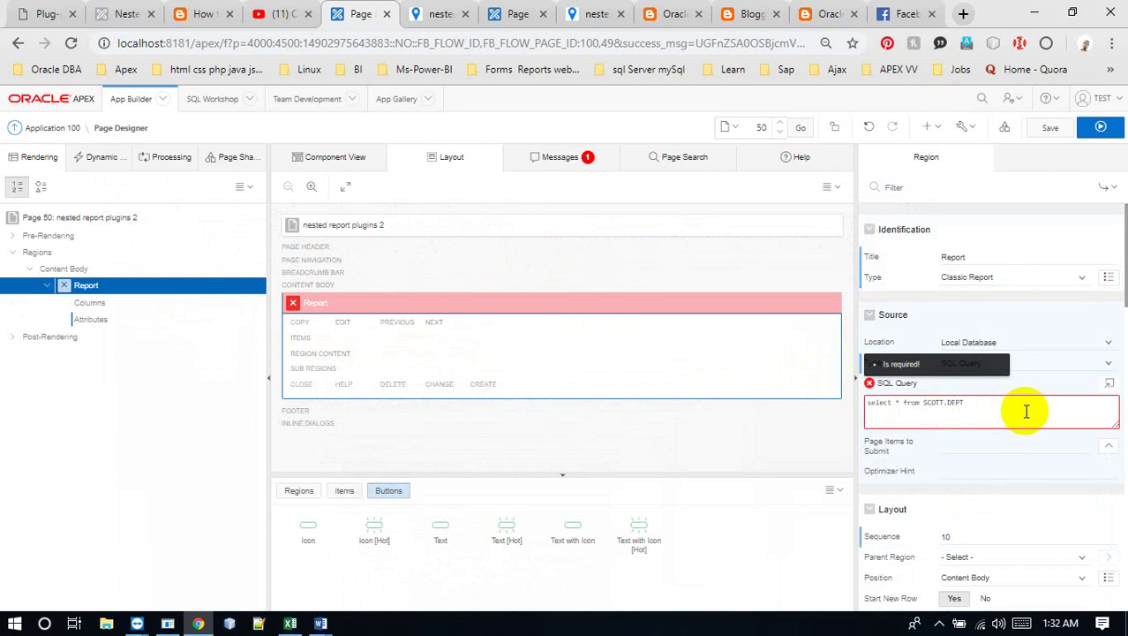
pyautogui.click(1110, 386)
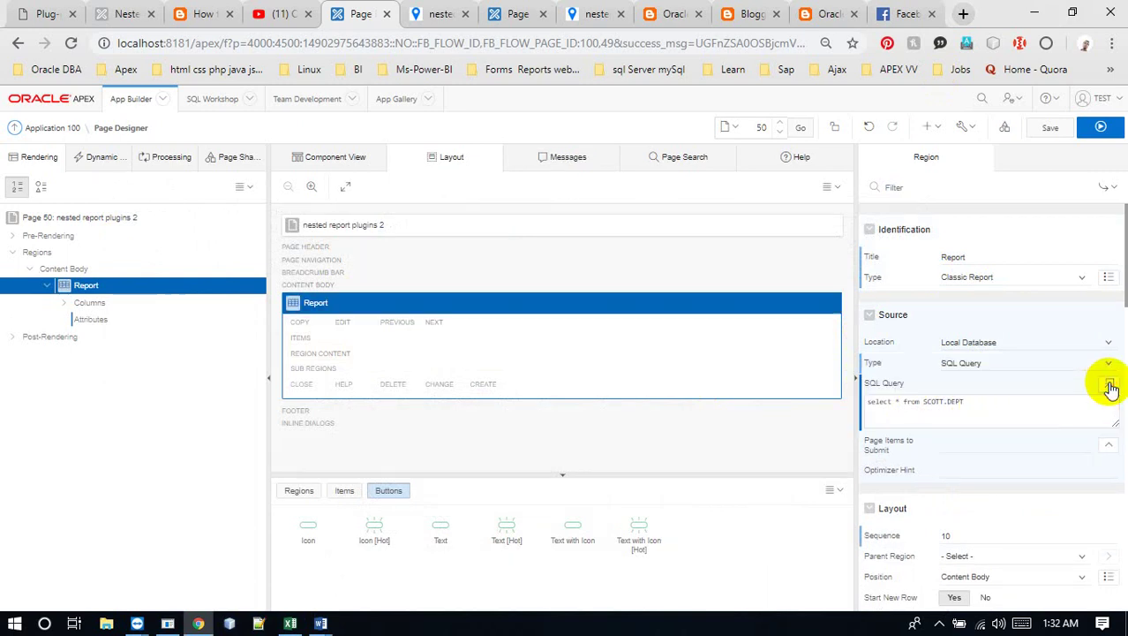
# Validate the region's SQL query in the code editor, accept it, and save the page.
pyautogui.click(1109, 383)
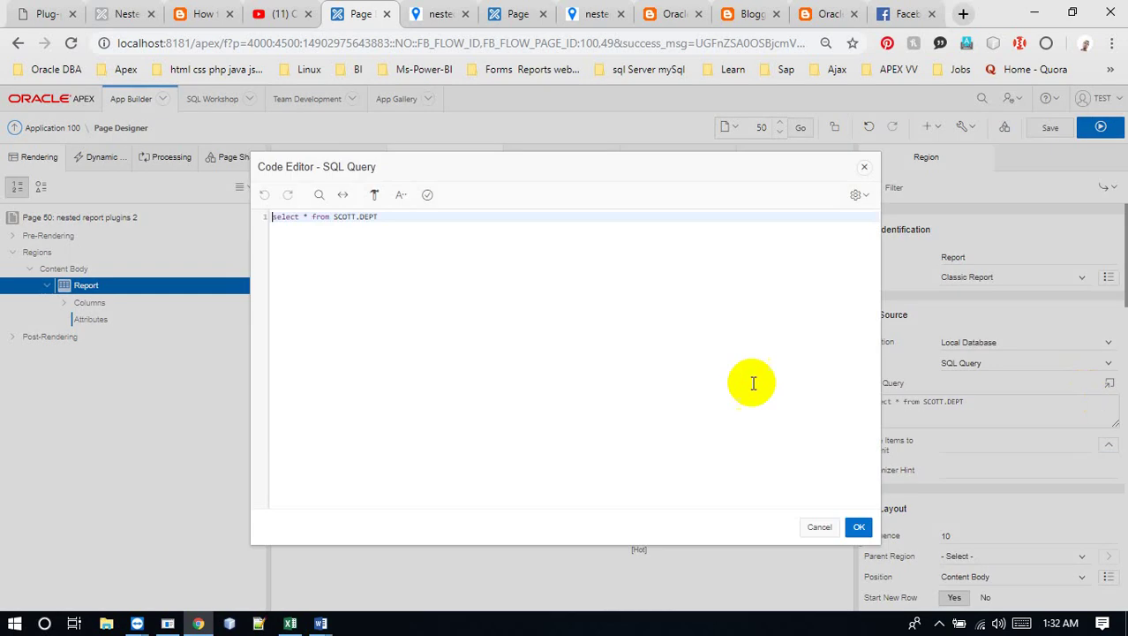
pyautogui.click(427, 194)
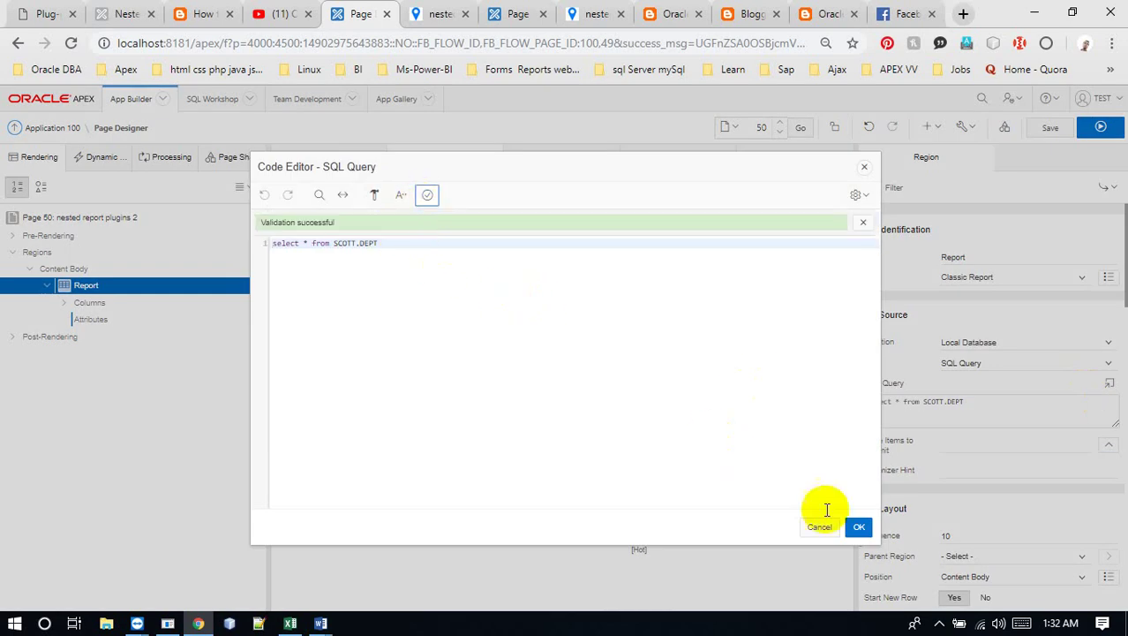
pyautogui.click(859, 527)
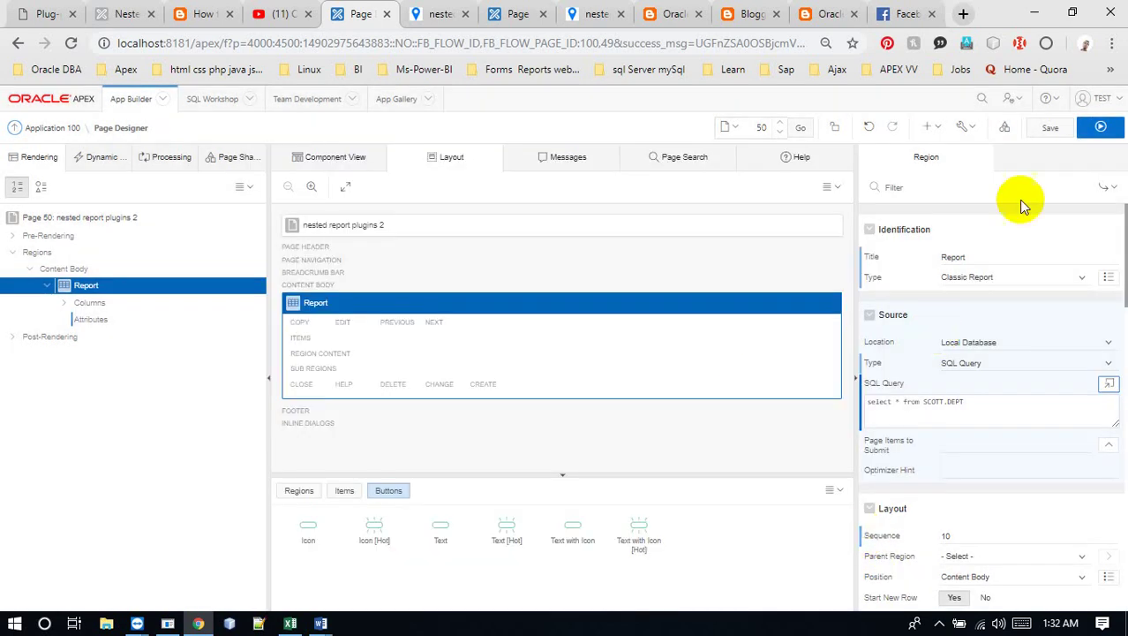
pyautogui.click(1049, 128)
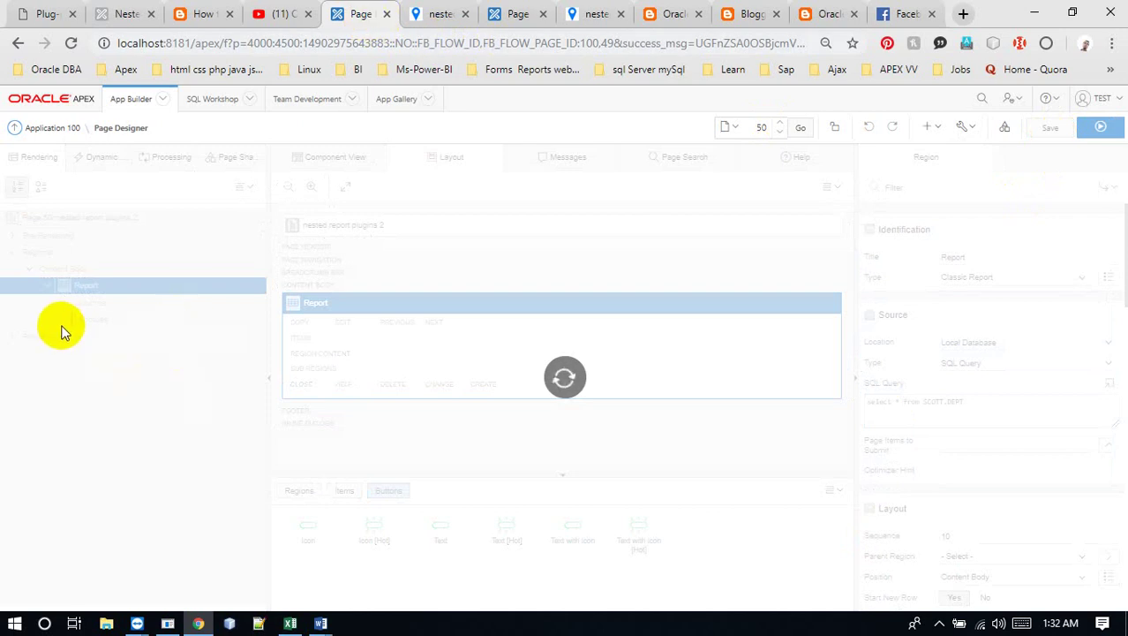
# Duplicate the page designer's browser tab and return to the original one.
pyautogui.rightClick(361, 12)
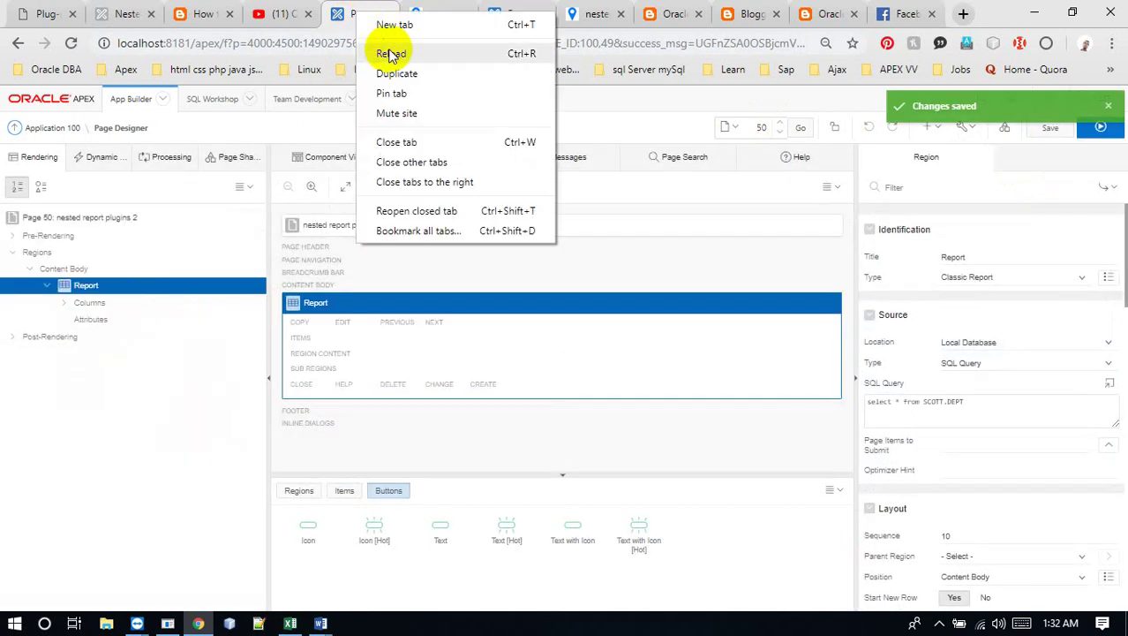
pyautogui.click(391, 74)
pyautogui.click(325, 13)
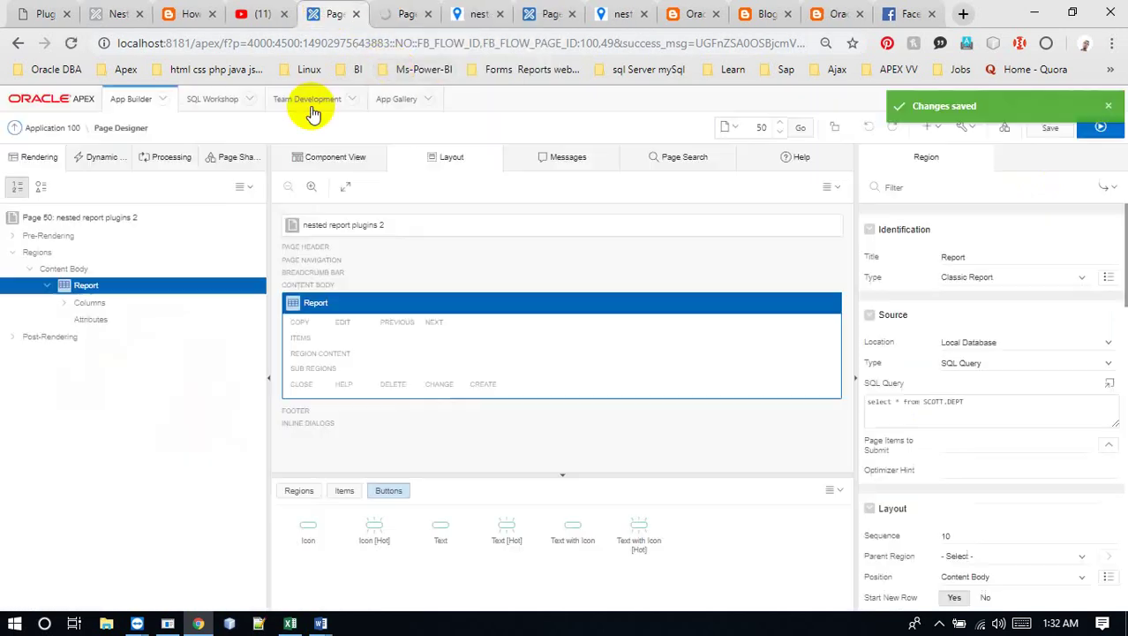
# Expand the Report region's columns and create a virtual column from the DEPTNO column.
pyautogui.click(84, 303)
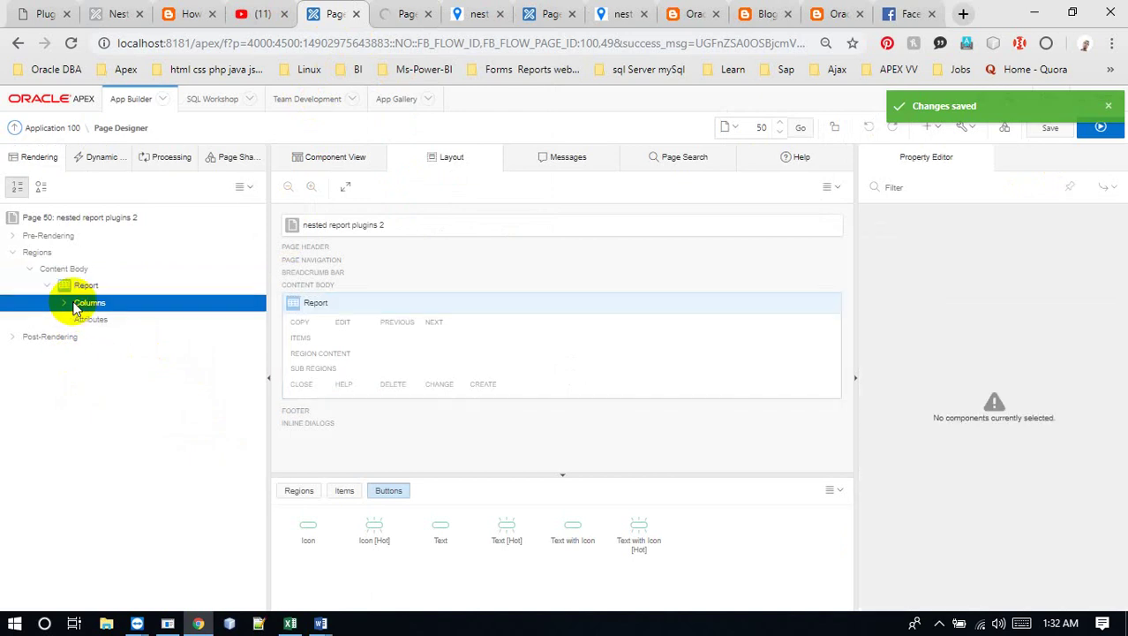
pyautogui.click(65, 303)
pyautogui.click(117, 320)
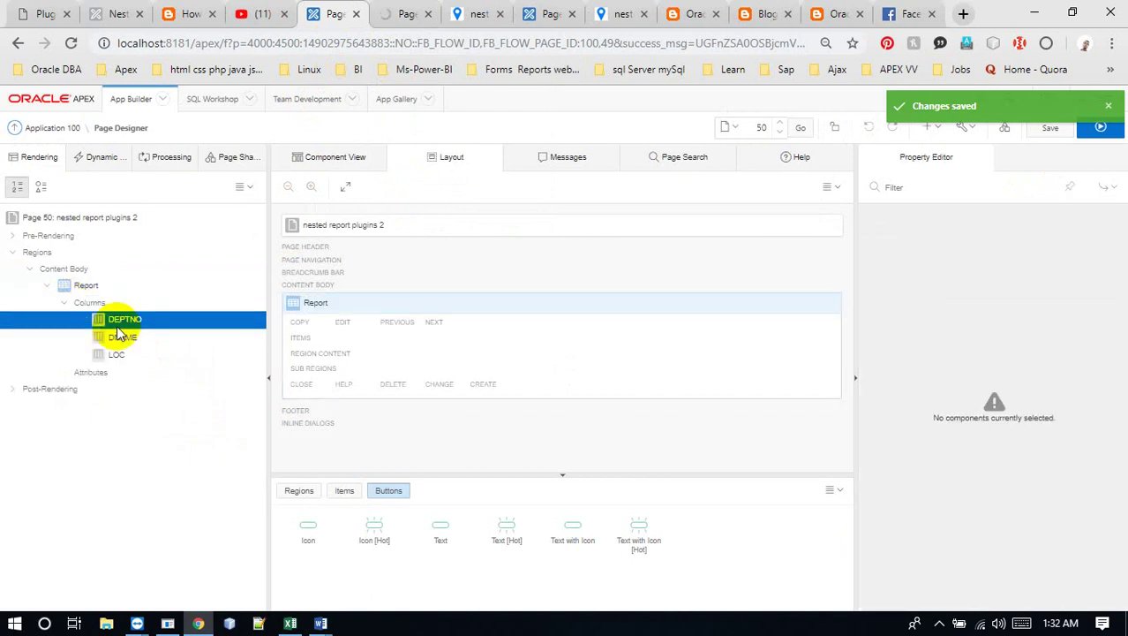
pyautogui.rightClick(120, 325)
pyautogui.click(186, 342)
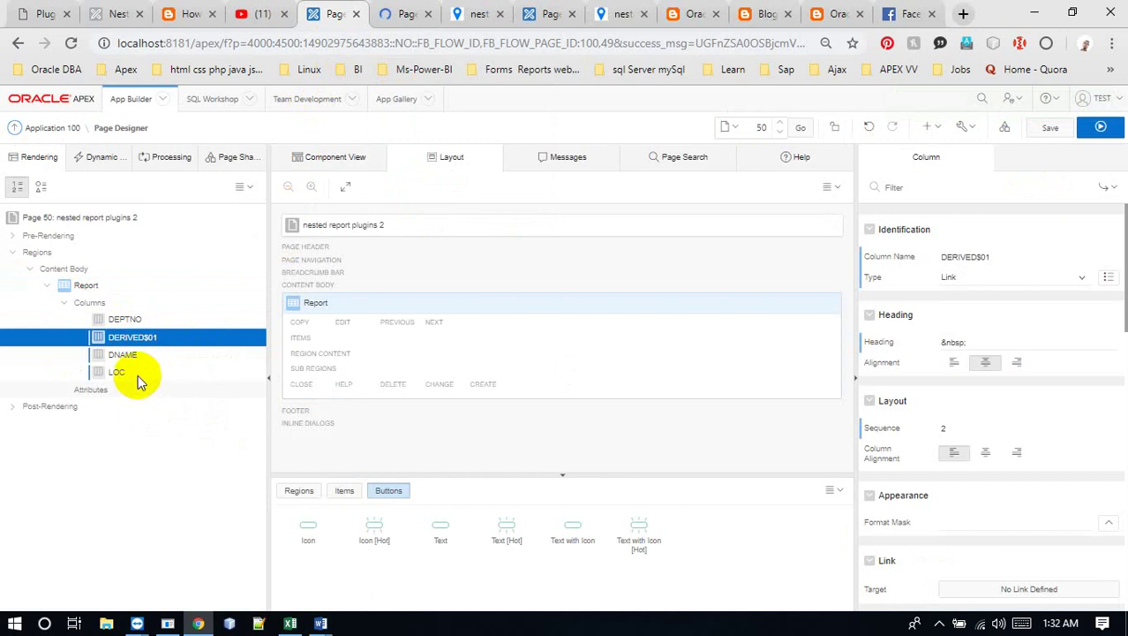
# Move the DERIVED$01 column below LOC, making it the last of the Report region's columns.
pyautogui.click(112, 378)
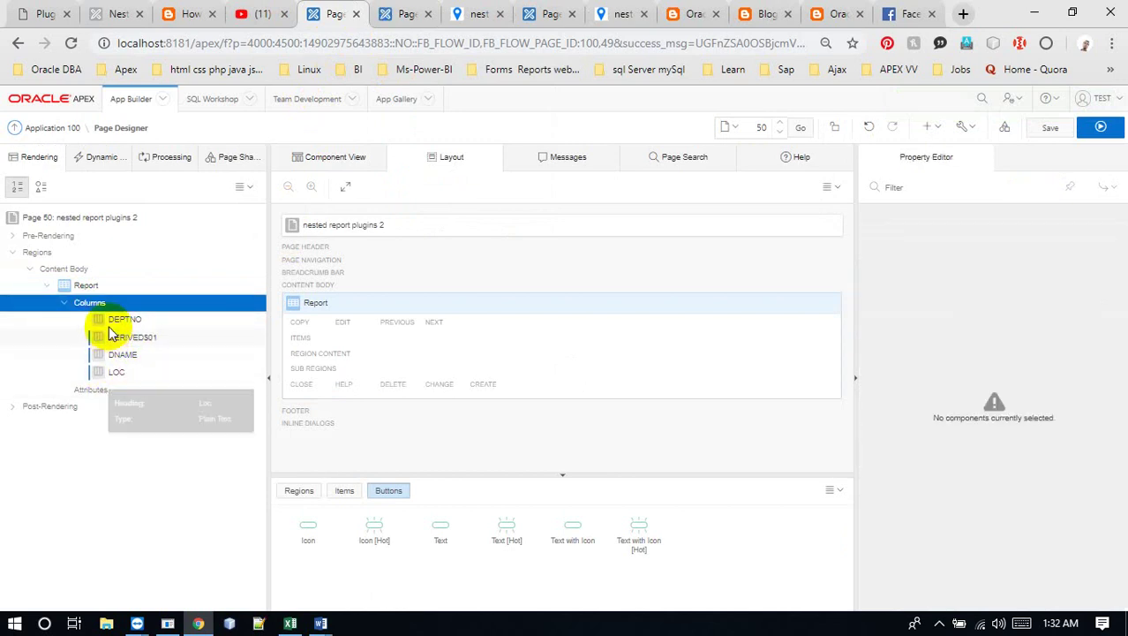
pyautogui.moveTo(111, 333); pyautogui.dragTo(110, 376)
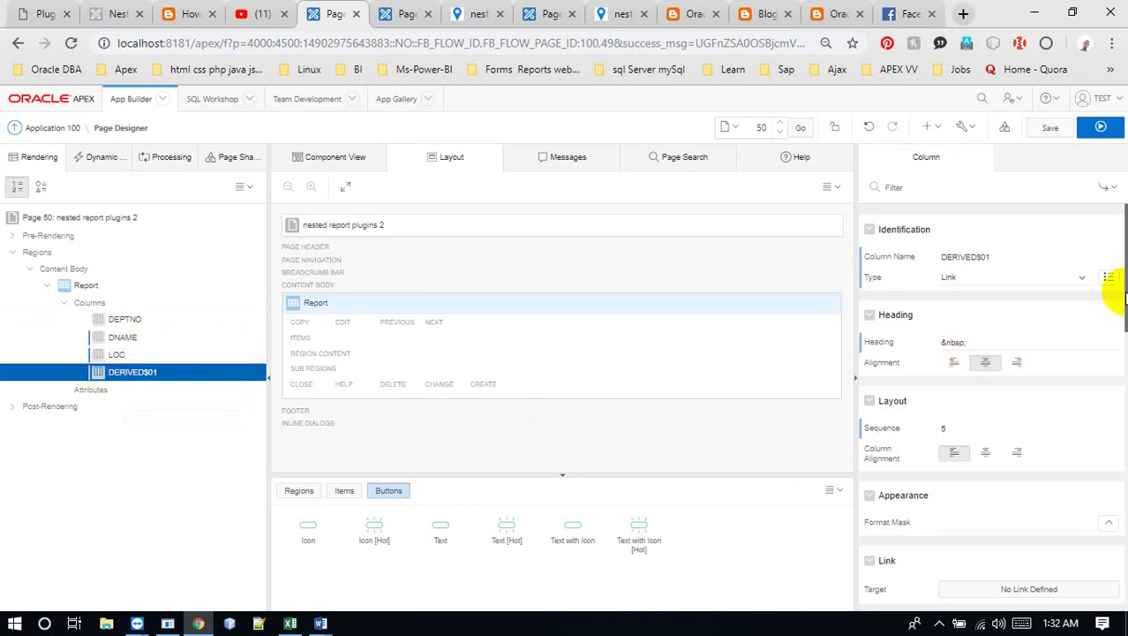
# Switch to the usage guide in Word and copy the target URL text "javascript:void(0)" from the derived column instructions.
pyautogui.moveTo(1123, 325); pyautogui.dragTo(1108, 378)
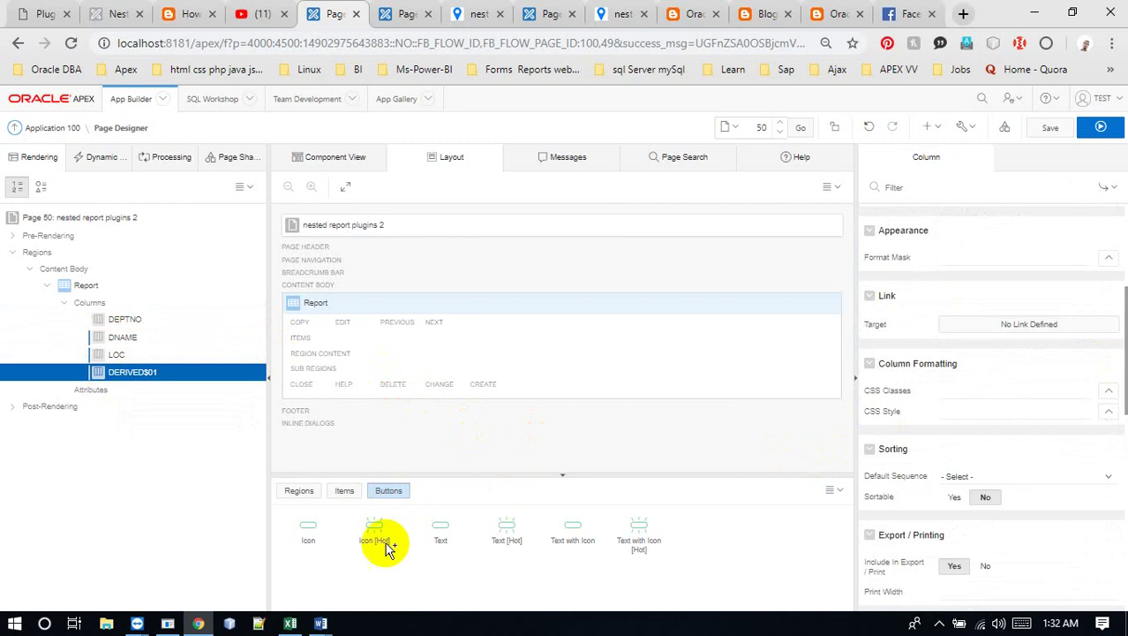
pyautogui.click(321, 623)
pyautogui.click(481, 557)
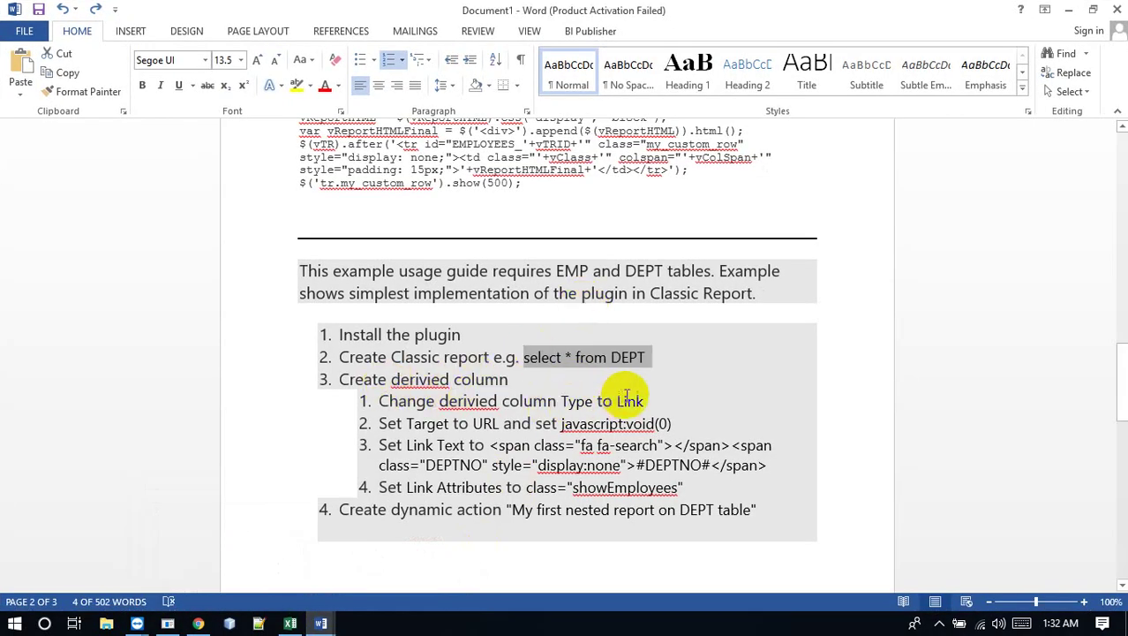
pyautogui.moveTo(560, 424); pyautogui.dragTo(674, 425)
pyautogui.hotkey('ctrl', 'c')
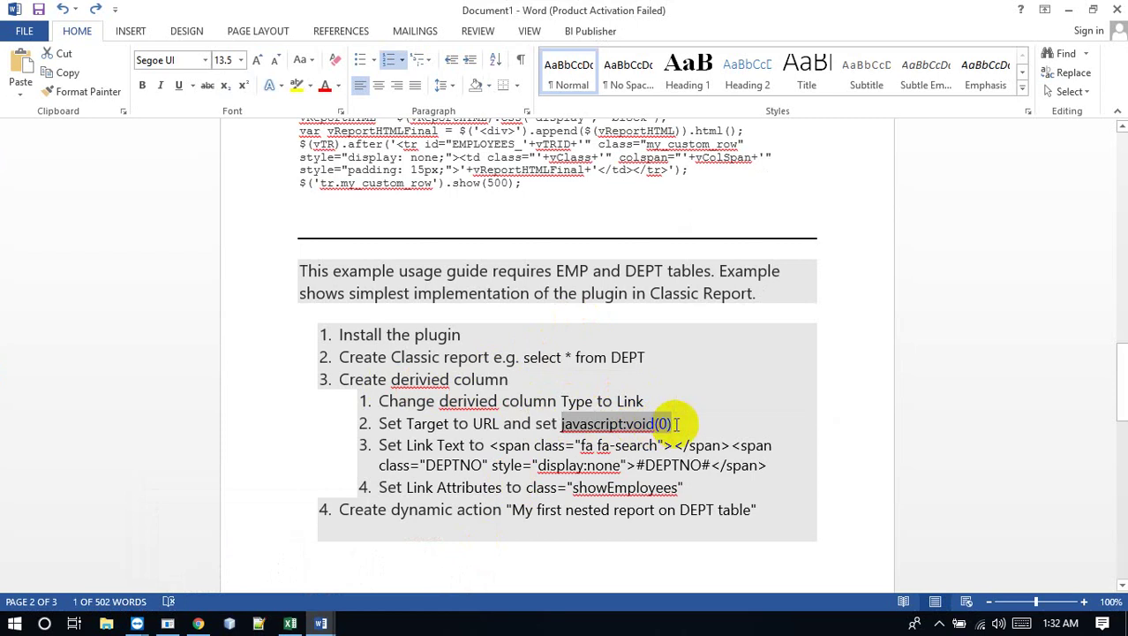
# Make "javascript:void(0)" and "select * from DEPT" bold in the guide's numbered instructions.
pyautogui.click(143, 85)
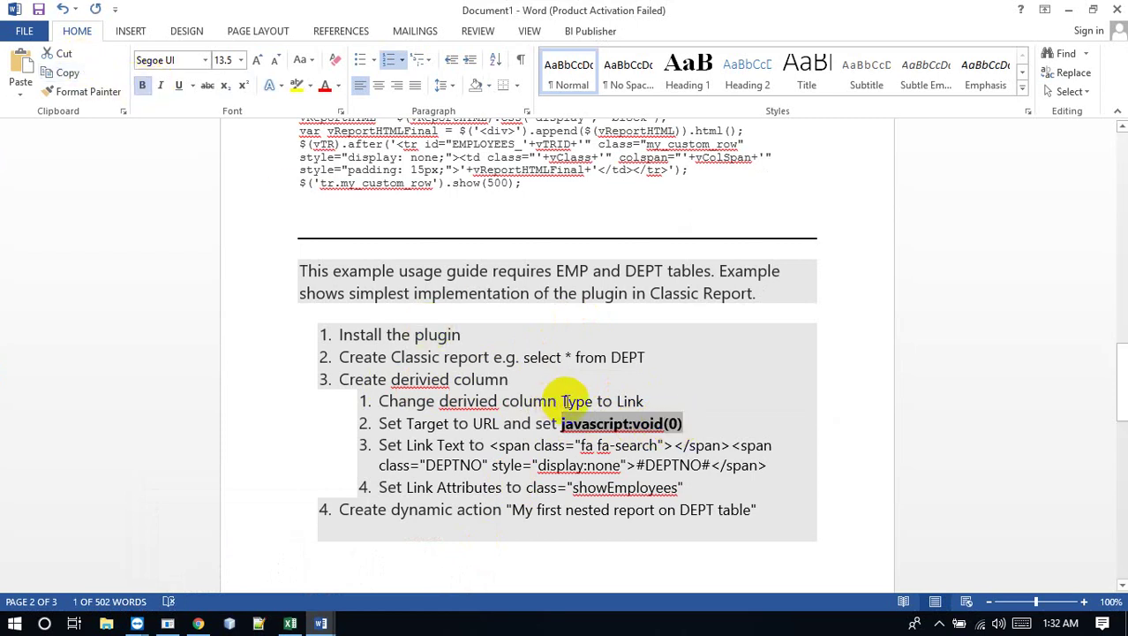
pyautogui.click(570, 401)
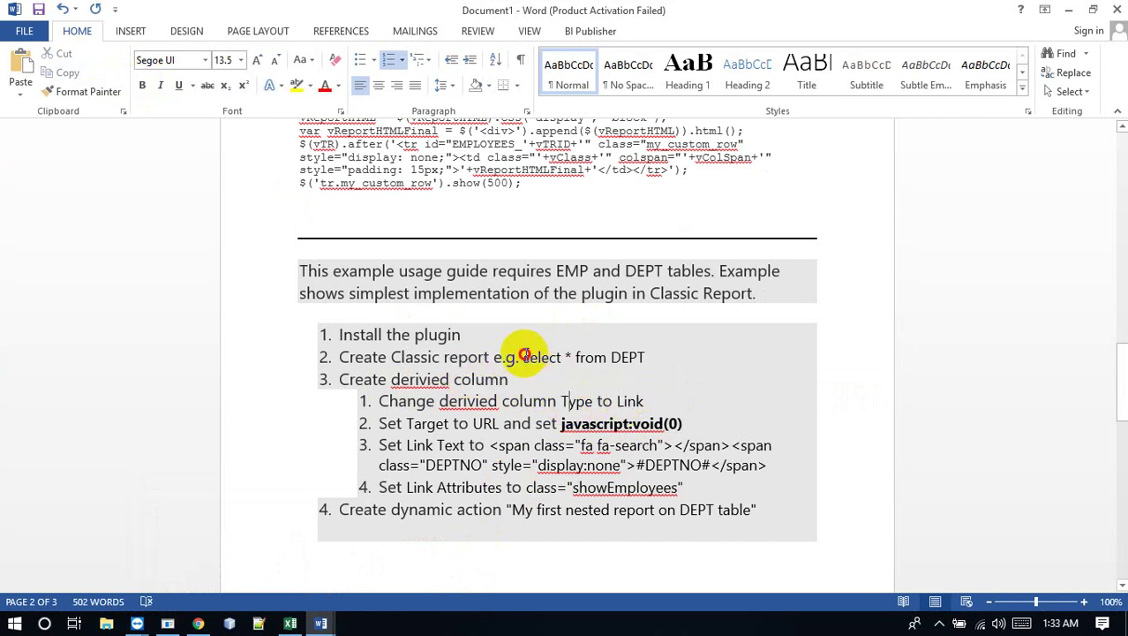
pyautogui.moveTo(524, 357); pyautogui.dragTo(650, 355)
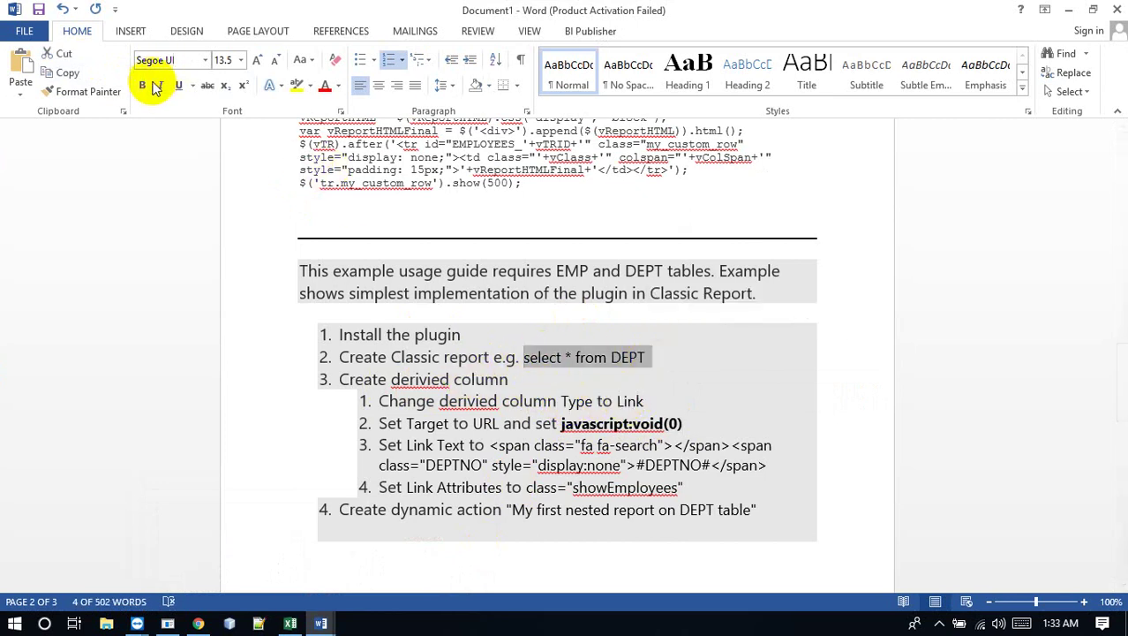
pyautogui.click(145, 85)
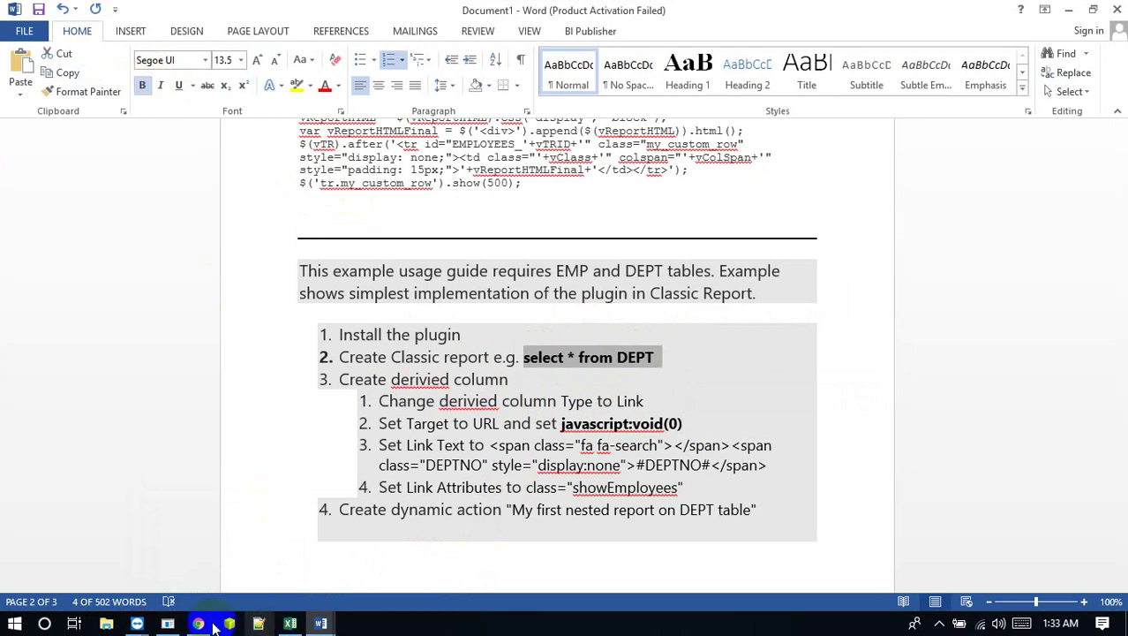
# Return to APEX in Chrome and set the DERIVED$01 column's link target to type URL with the address "javascript:void(0);".
pyautogui.click(212, 626)
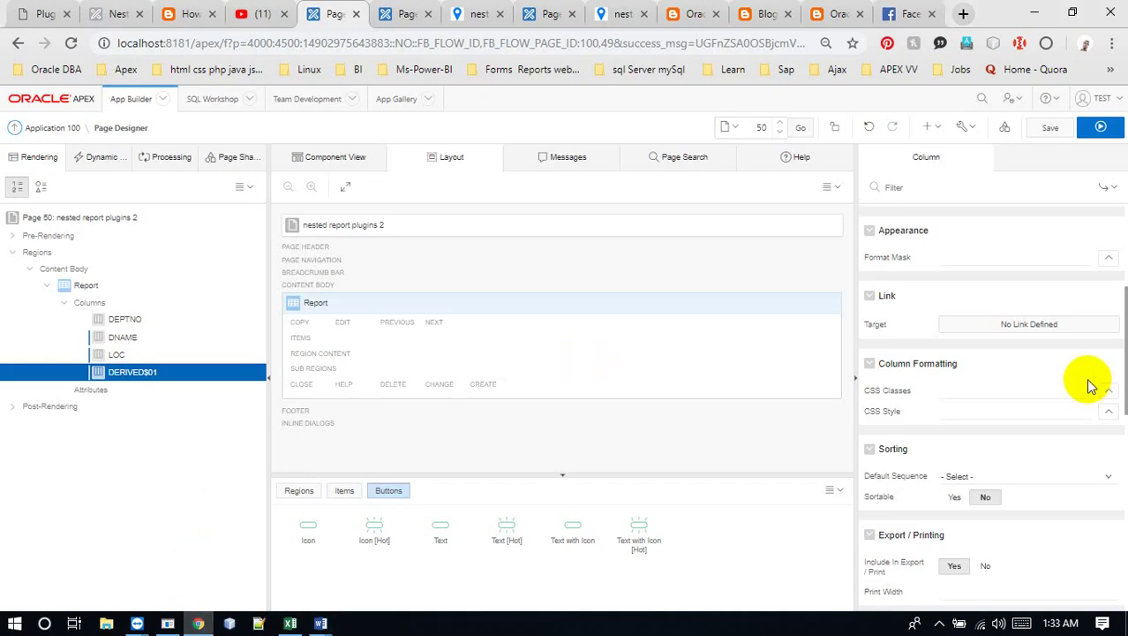
pyautogui.click(1035, 325)
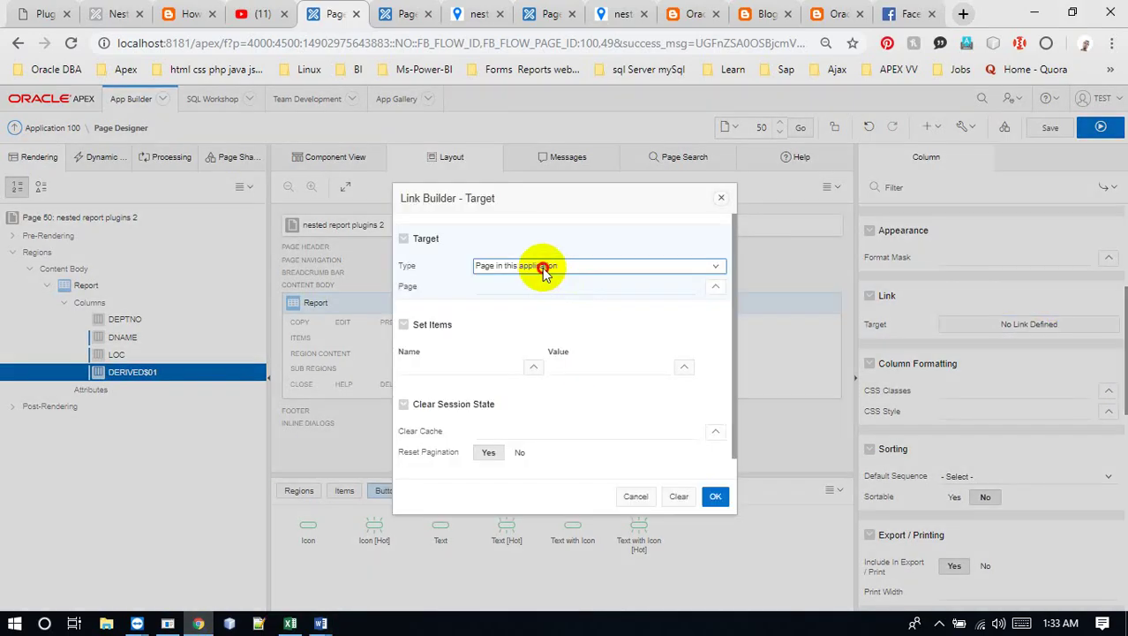
pyautogui.click(542, 267)
pyautogui.press('Down')
pyautogui.press('Down')
pyautogui.press('Return')
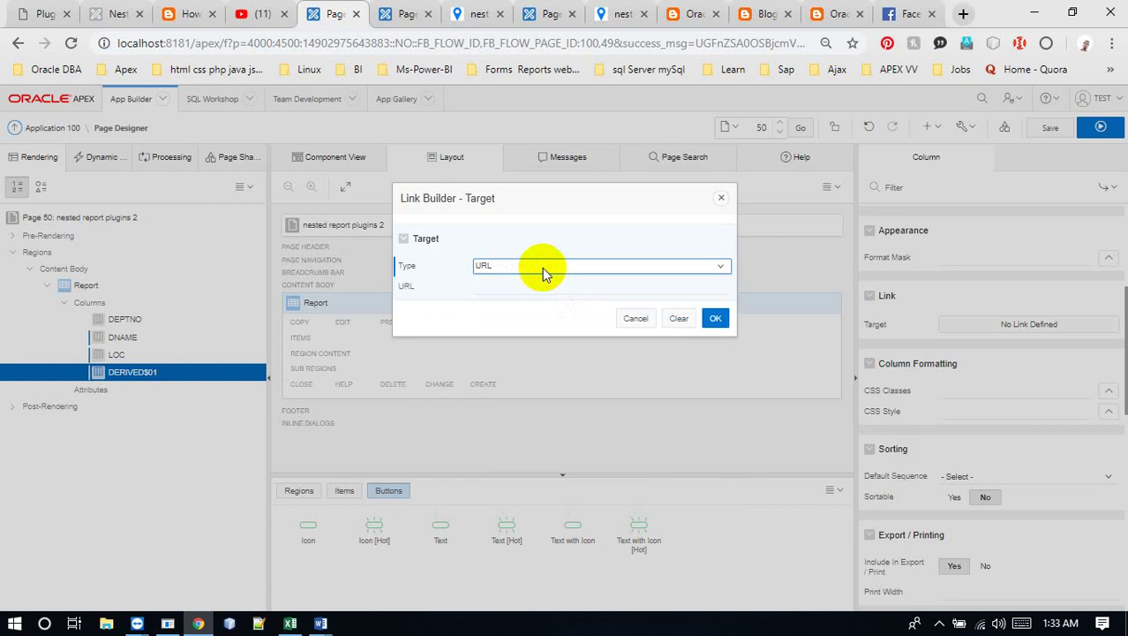
pyautogui.click(536, 286)
pyautogui.hotkey('ctrl', 'v')
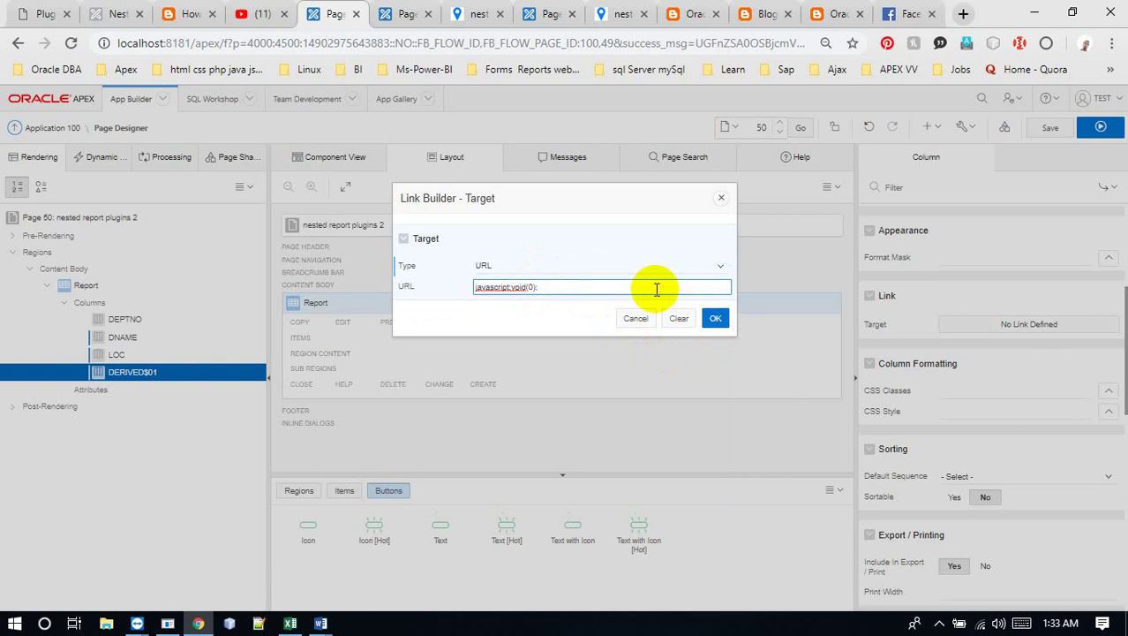
pyautogui.click(715, 317)
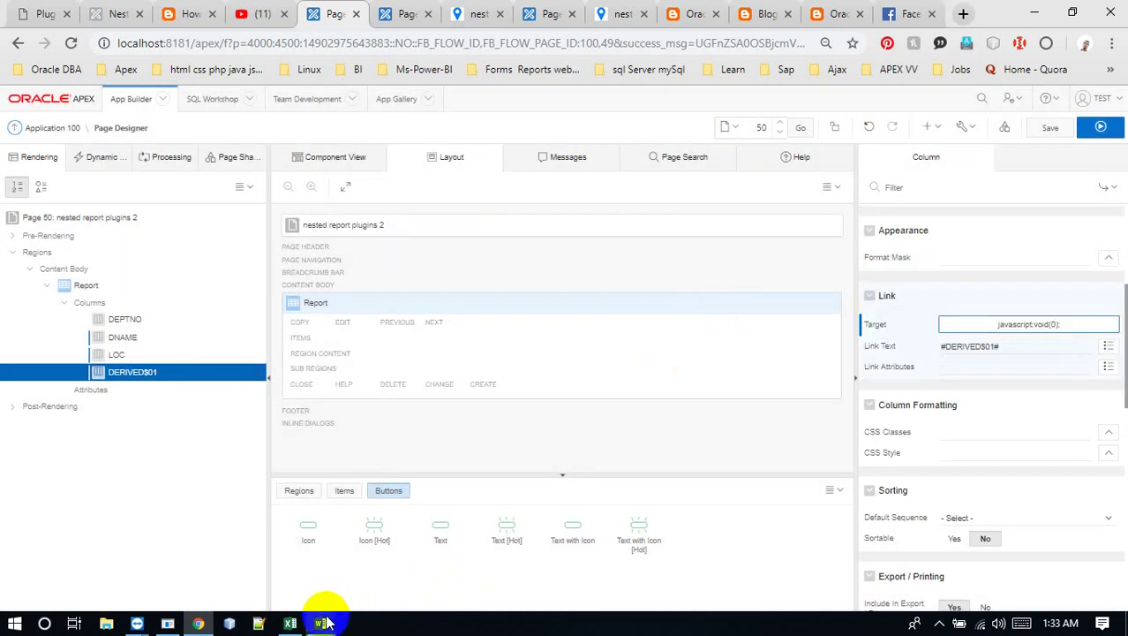
# Copy the span markup from the Word guide into DERIVED$01's Link Text: <span class="fa fa-search"></span><span class="DEPTNO" style="display:none">#DEPTNO#</span>.
pyautogui.moveTo(324, 623)
pyautogui.click(428, 573)
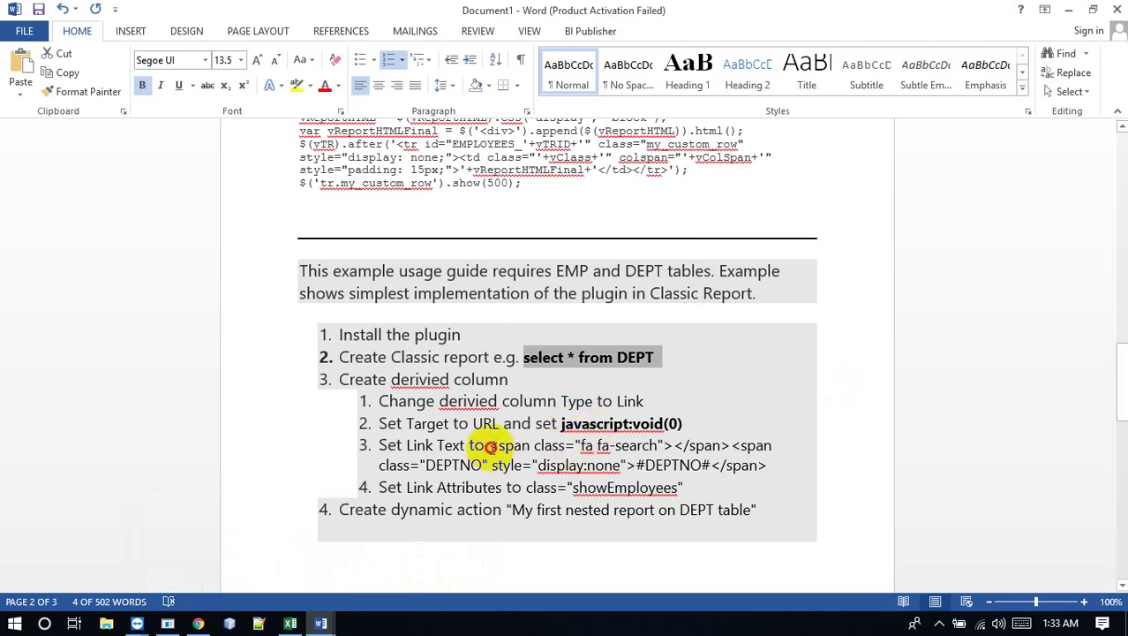
pyautogui.moveTo(490, 446); pyautogui.dragTo(781, 468)
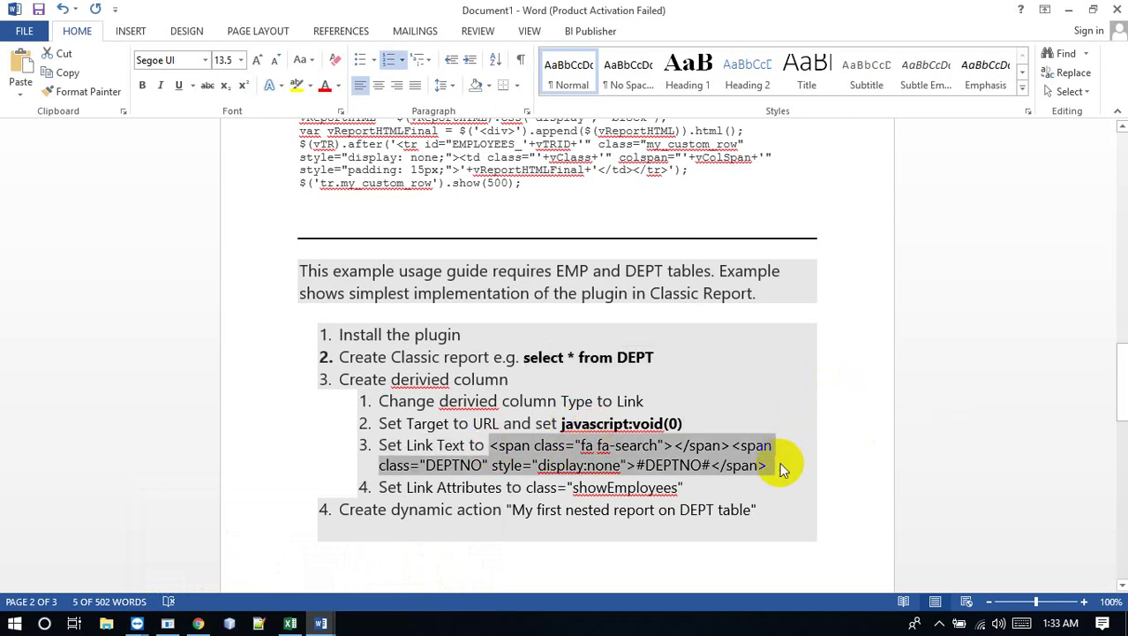
pyautogui.click(1069, 10)
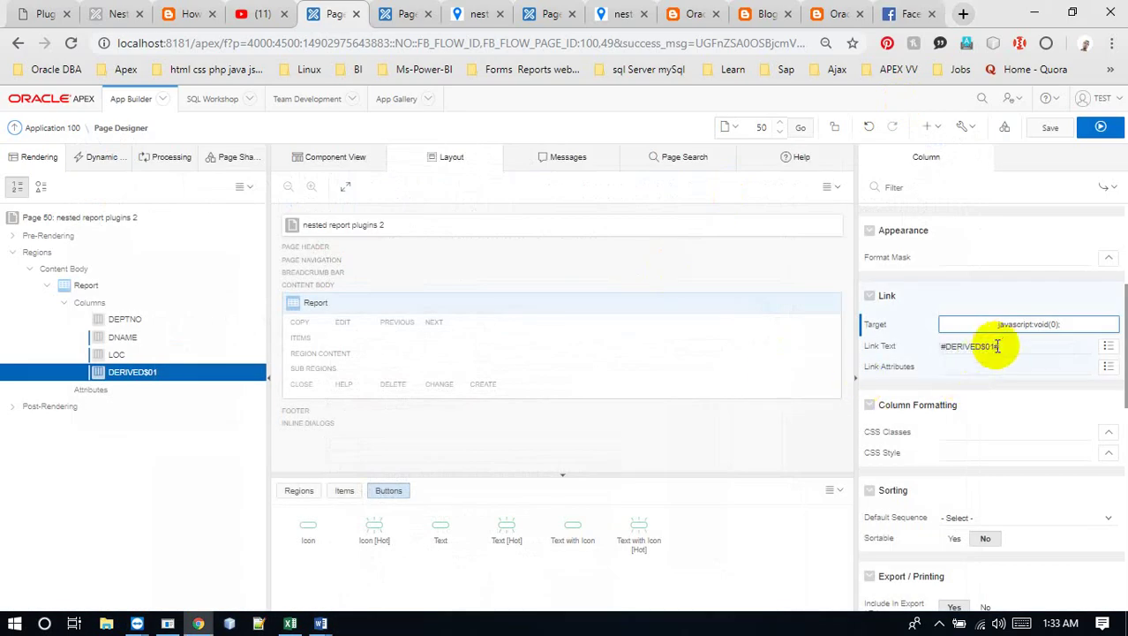
pyautogui.click(995, 348)
pyautogui.moveTo(1011, 346); pyautogui.dragTo(897, 351)
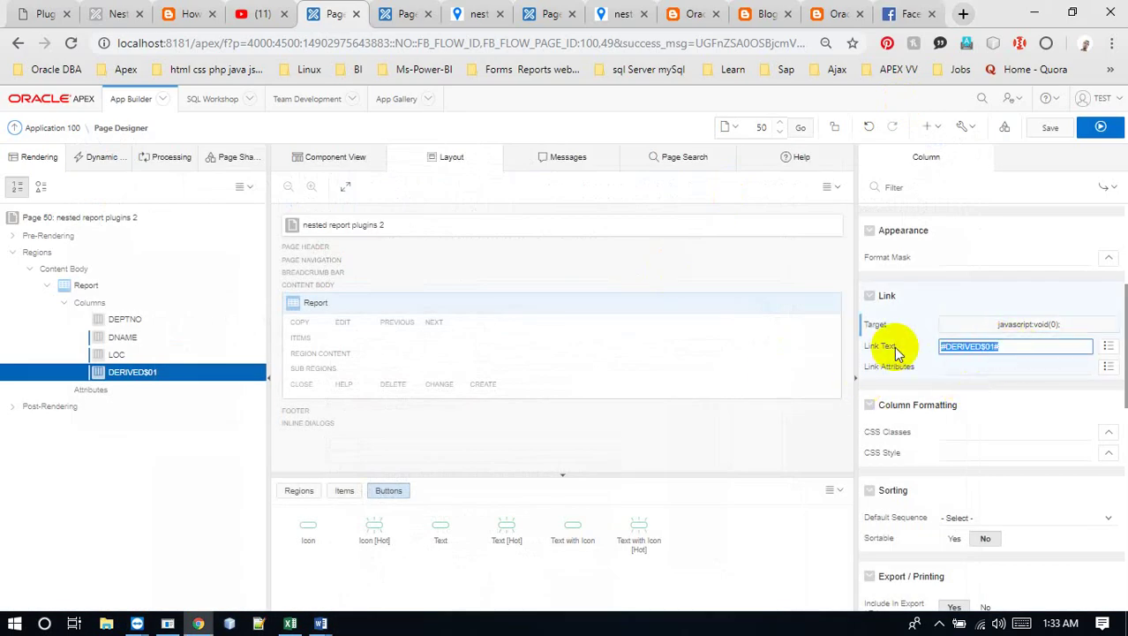
pyautogui.hotkey('ctrl', 'v')
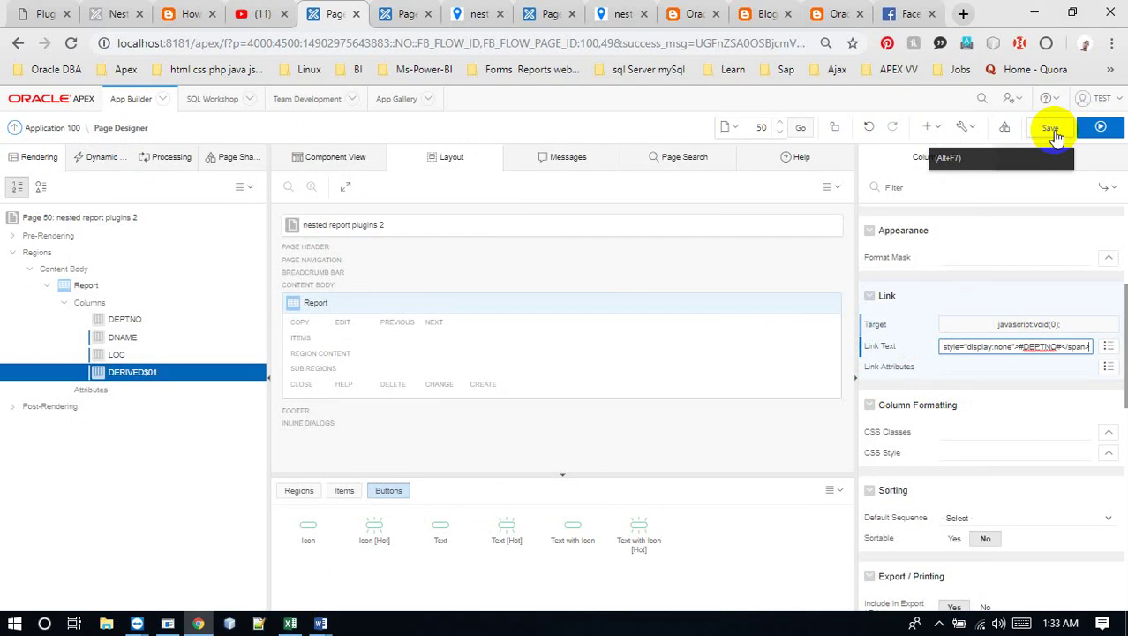
# Copy class="showEmployees" from the Word guide and enter it as the DERIVED$01 column's Link Attributes.
pyautogui.click(321, 623)
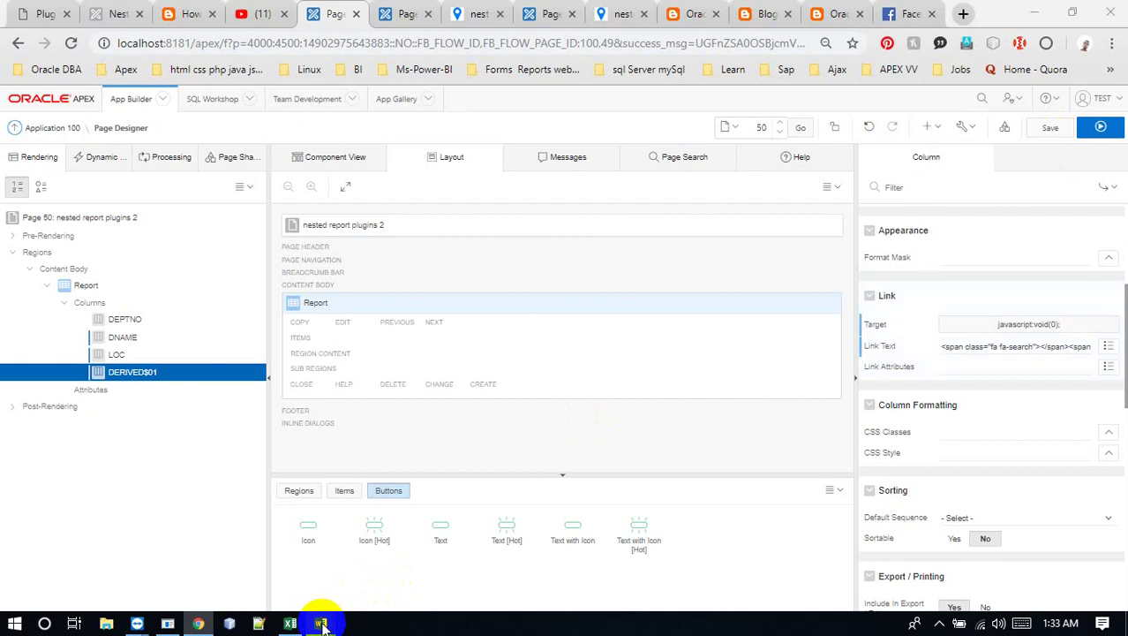
pyautogui.click(381, 562)
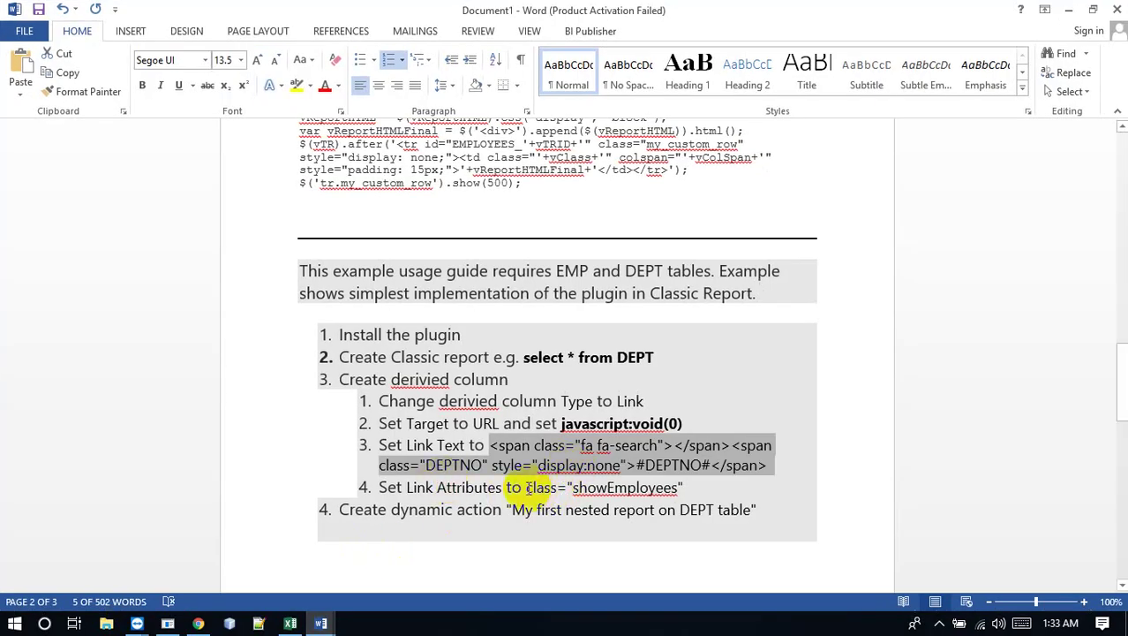
pyautogui.moveTo(527, 487); pyautogui.dragTo(681, 485)
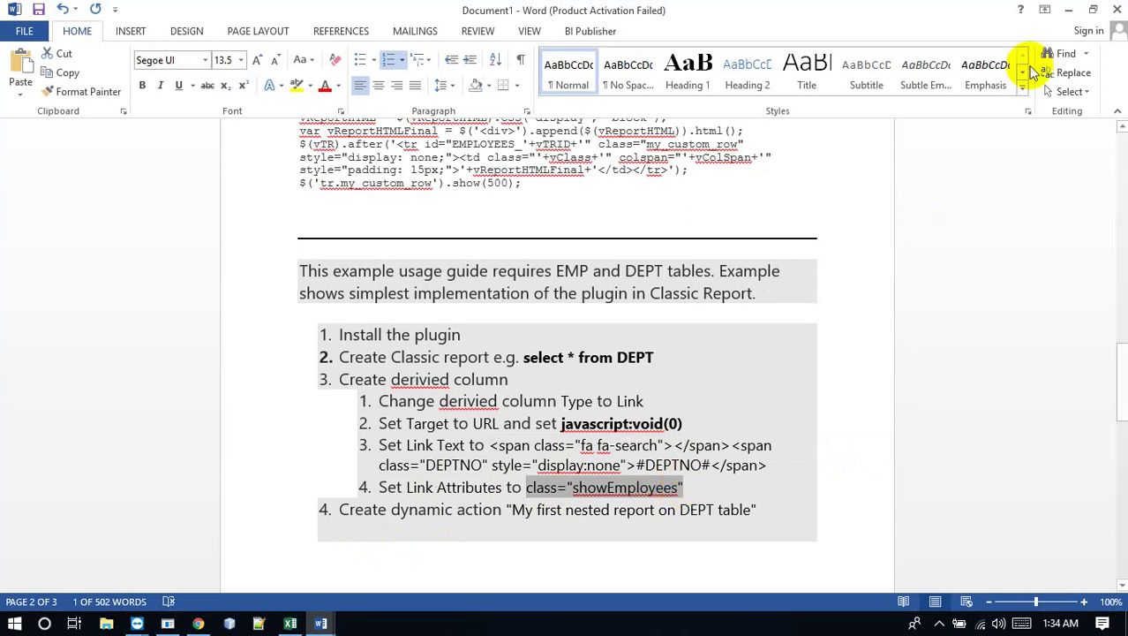
pyautogui.click(1071, 16)
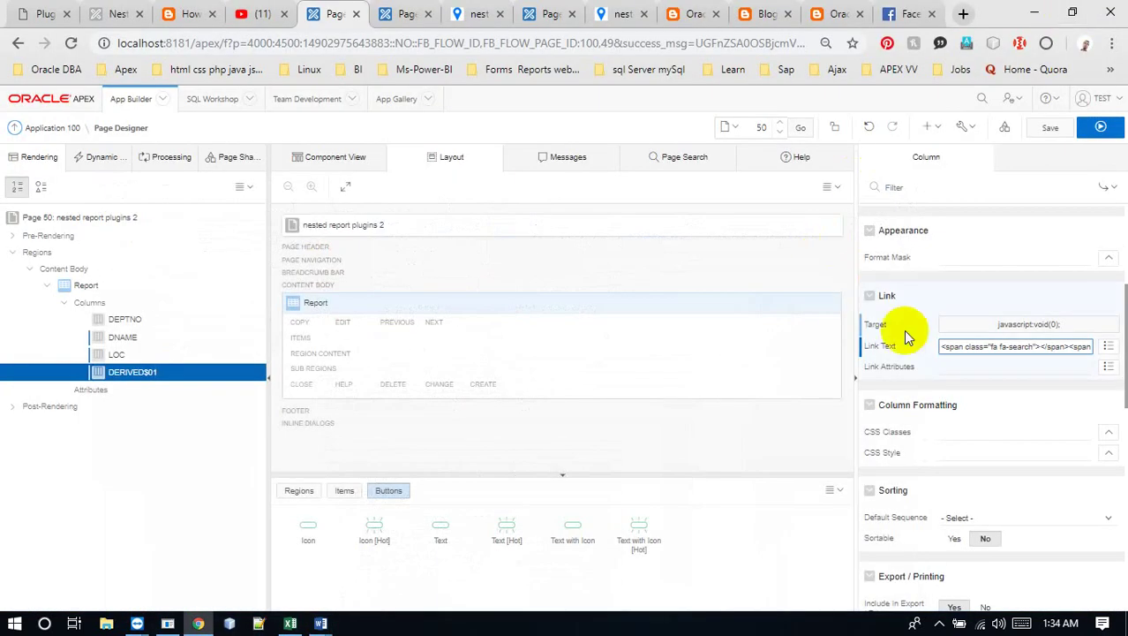
pyautogui.click(951, 368)
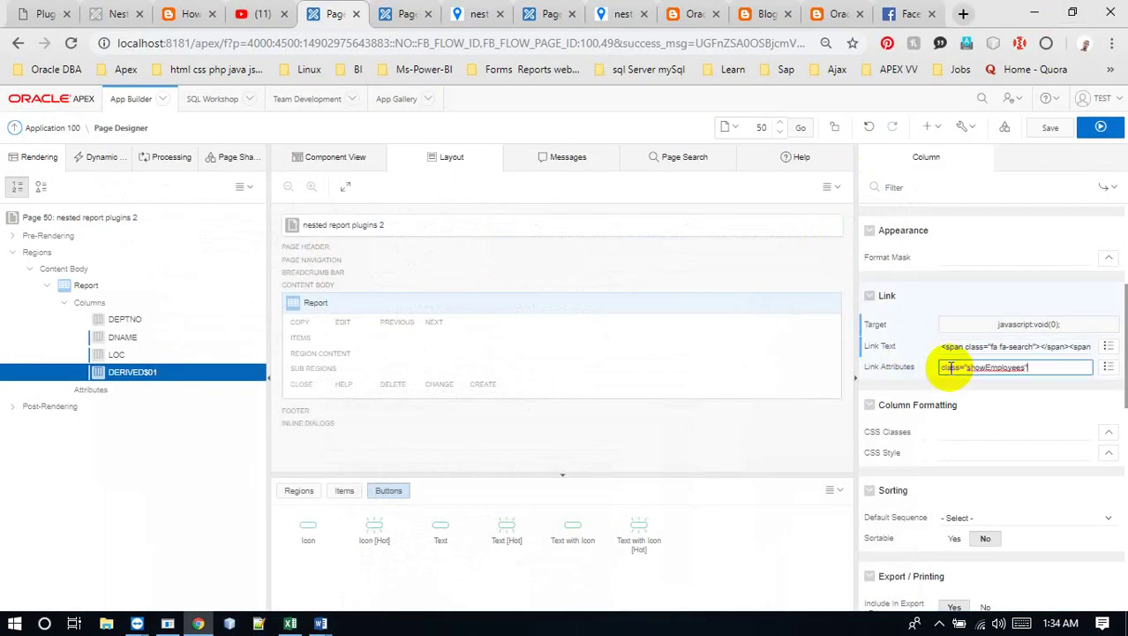
# Save and run page 50, and test the magnifier link in the ACCOUNTING row.
pyautogui.click(1044, 130)
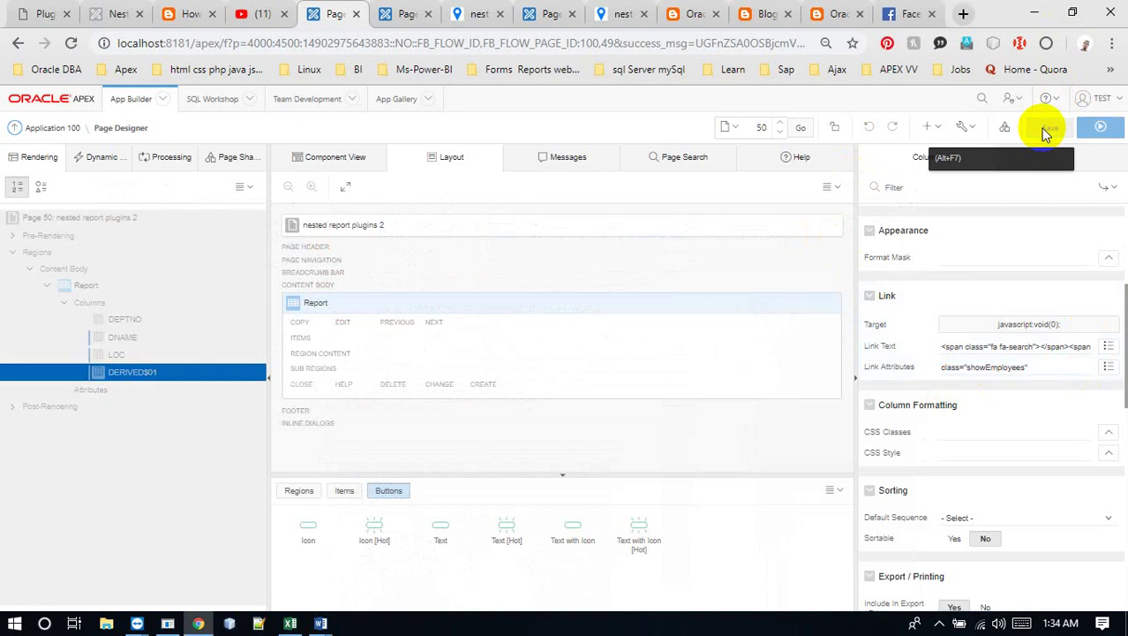
pyautogui.click(1094, 131)
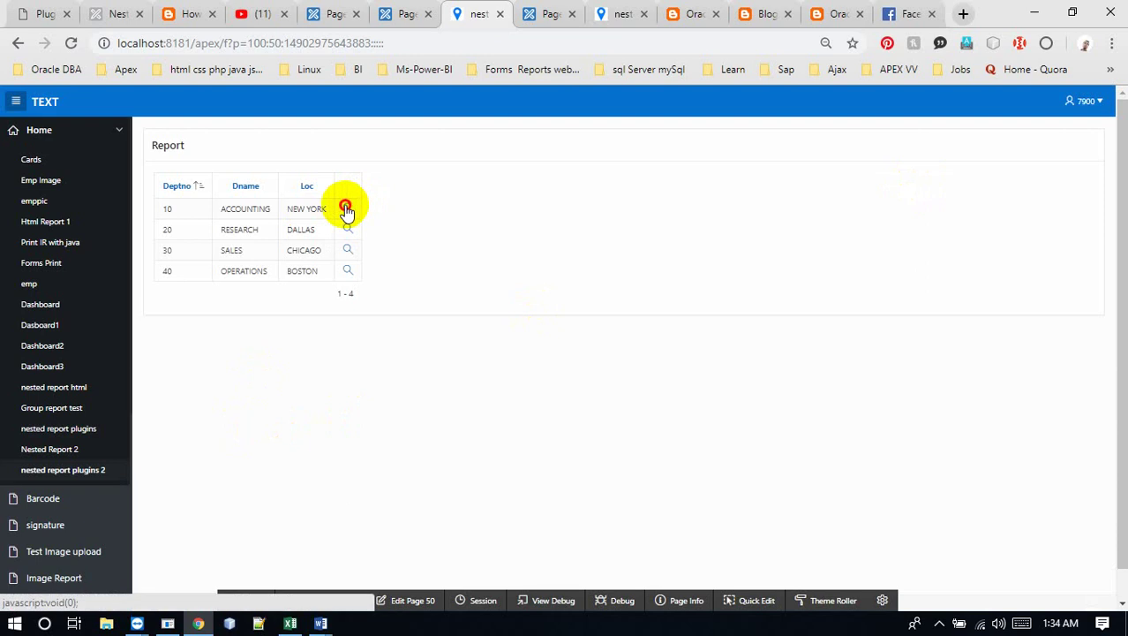
pyautogui.click(346, 209)
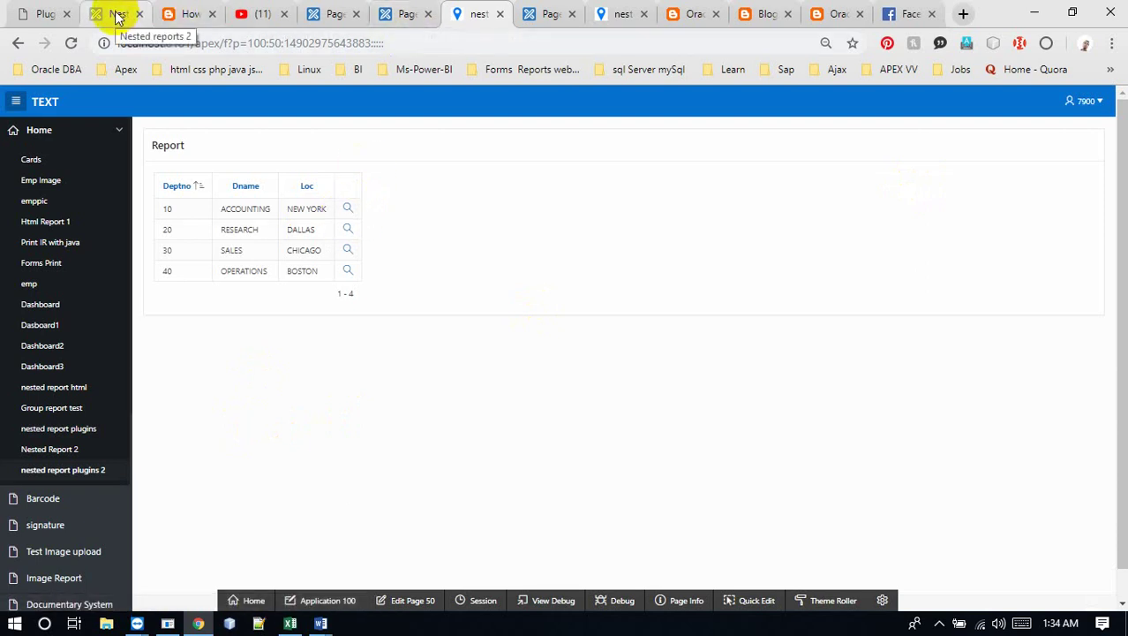
# Copy "showEmployees" from the dynamic action instructions in the Word guide and return to the page designer in Chrome.
pyautogui.click(321, 623)
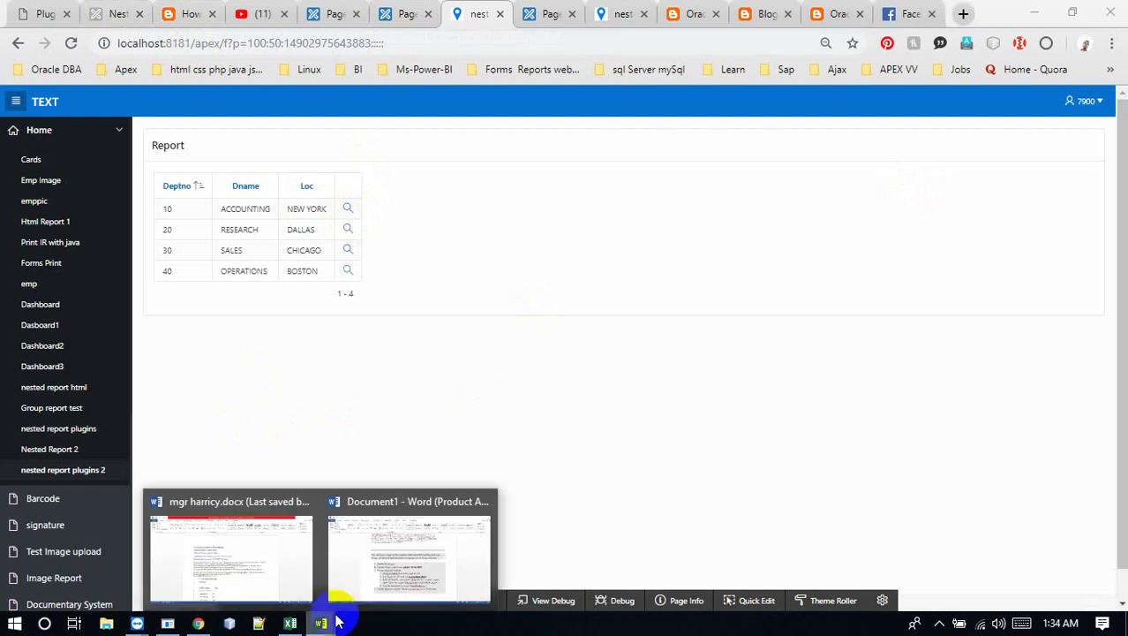
pyautogui.click(380, 585)
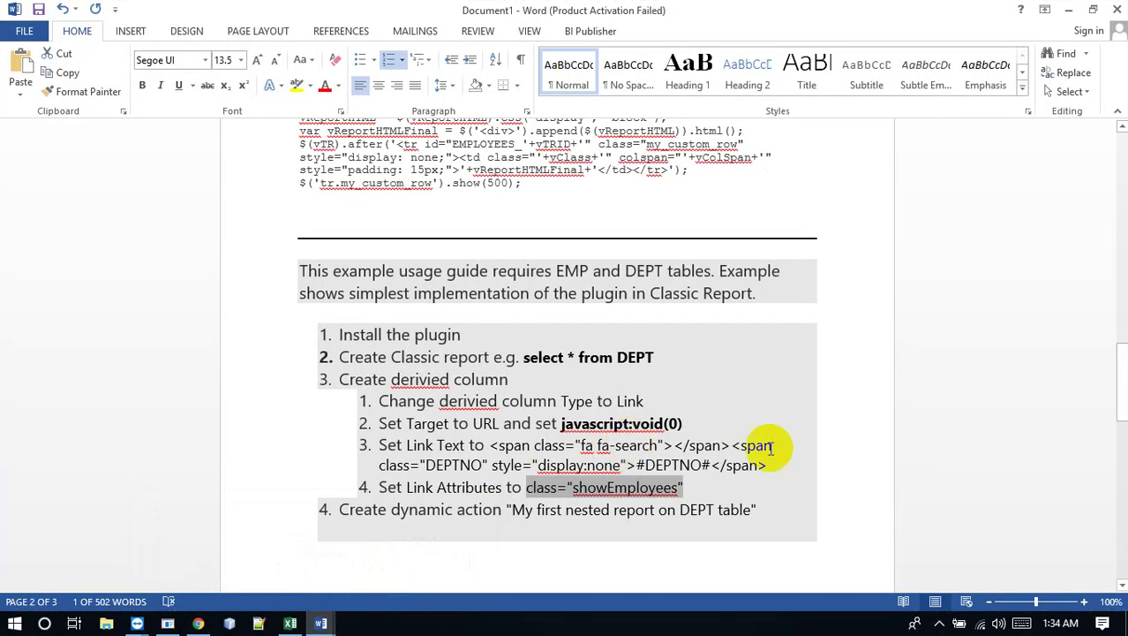
pyautogui.moveTo(1121, 374); pyautogui.dragTo(1123, 413)
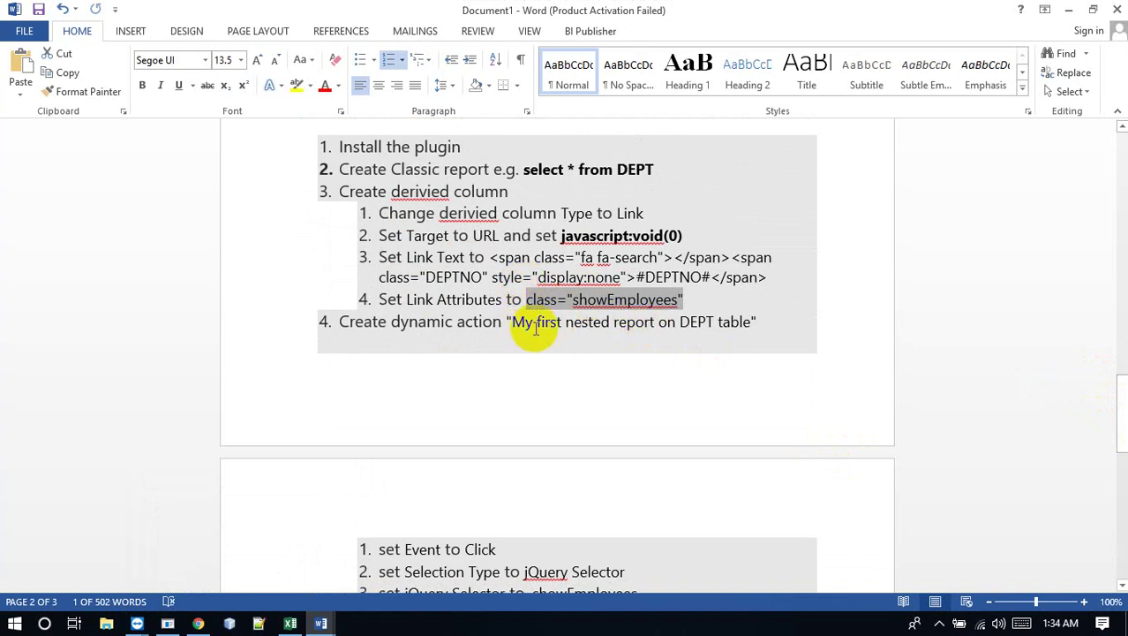
pyautogui.moveTo(512, 322); pyautogui.dragTo(738, 321)
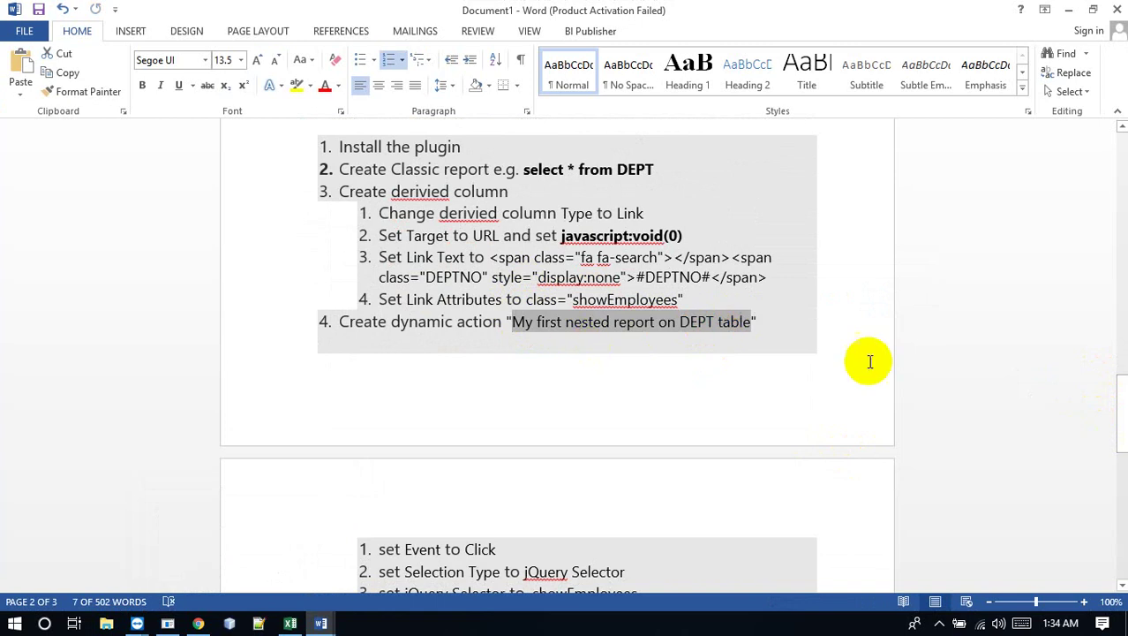
pyautogui.moveTo(1120, 420); pyautogui.dragTo(1116, 446)
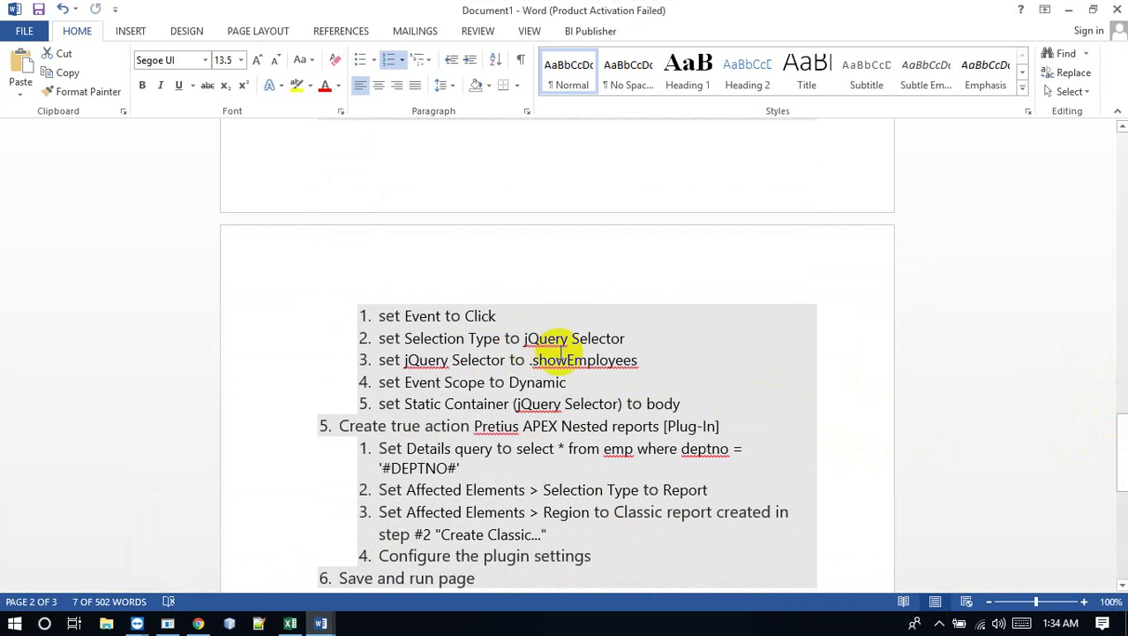
pyautogui.moveTo(532, 362); pyautogui.dragTo(649, 361)
pyautogui.hotkey('ctrl', 'c')
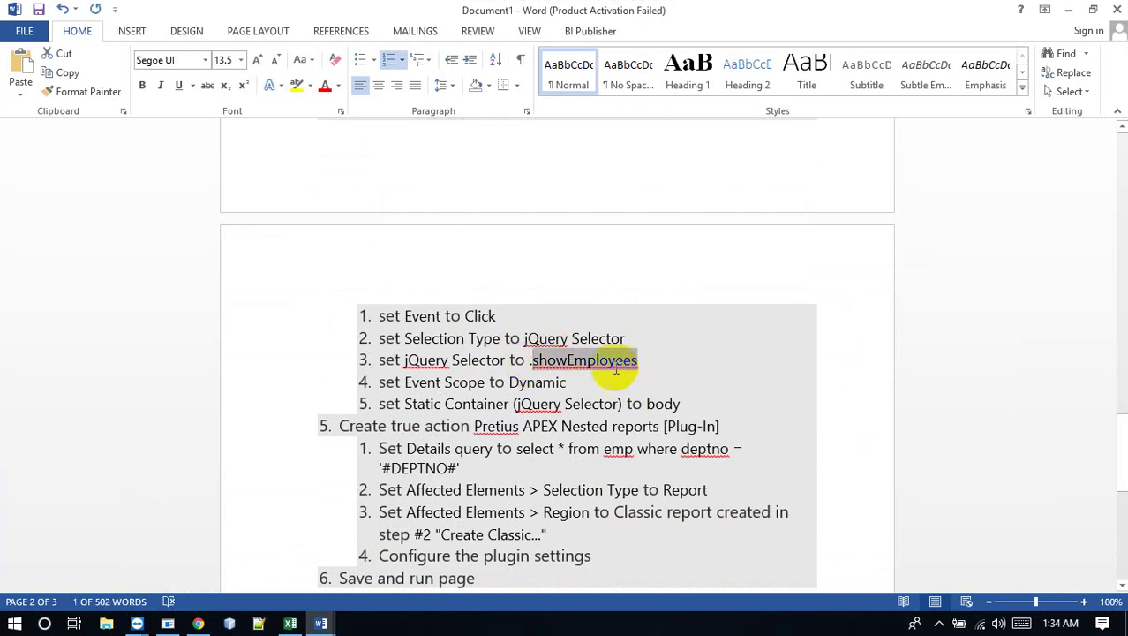
pyautogui.click(198, 624)
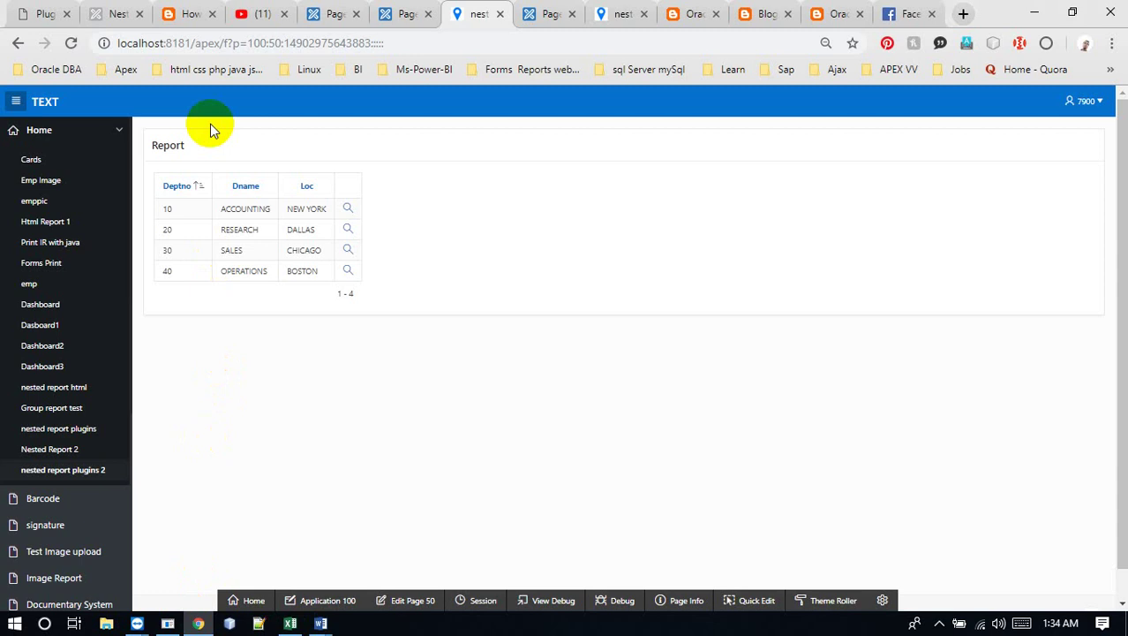
pyautogui.click(329, 13)
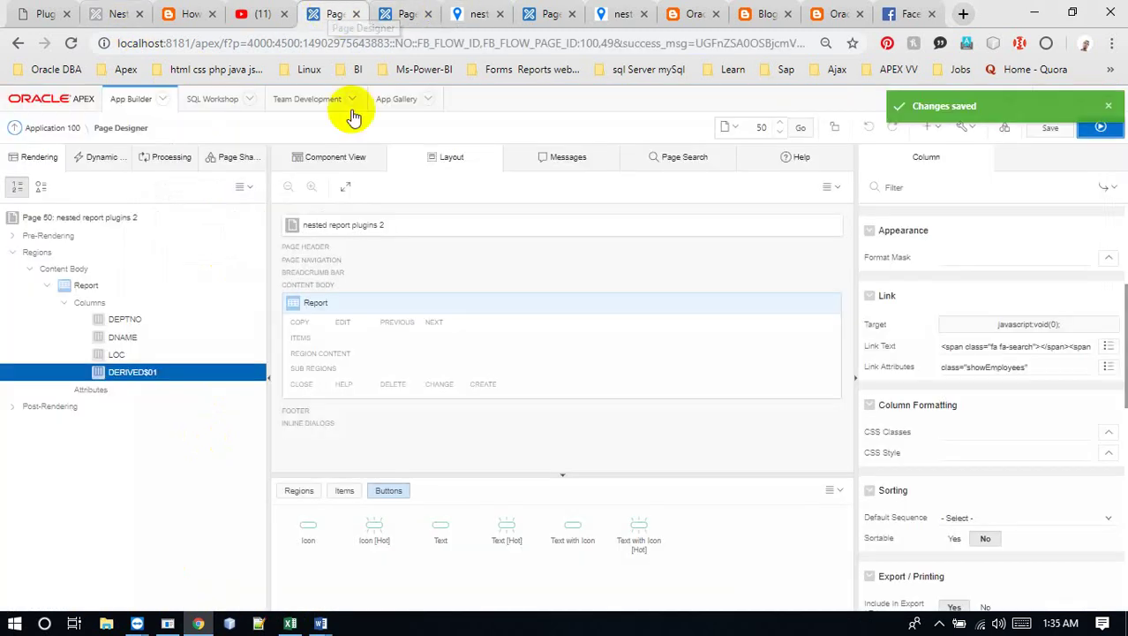
# Create a dynamic action under the Click event of page 50.
pyautogui.click(101, 158)
pyautogui.click(73, 272)
pyautogui.rightClick(73, 279)
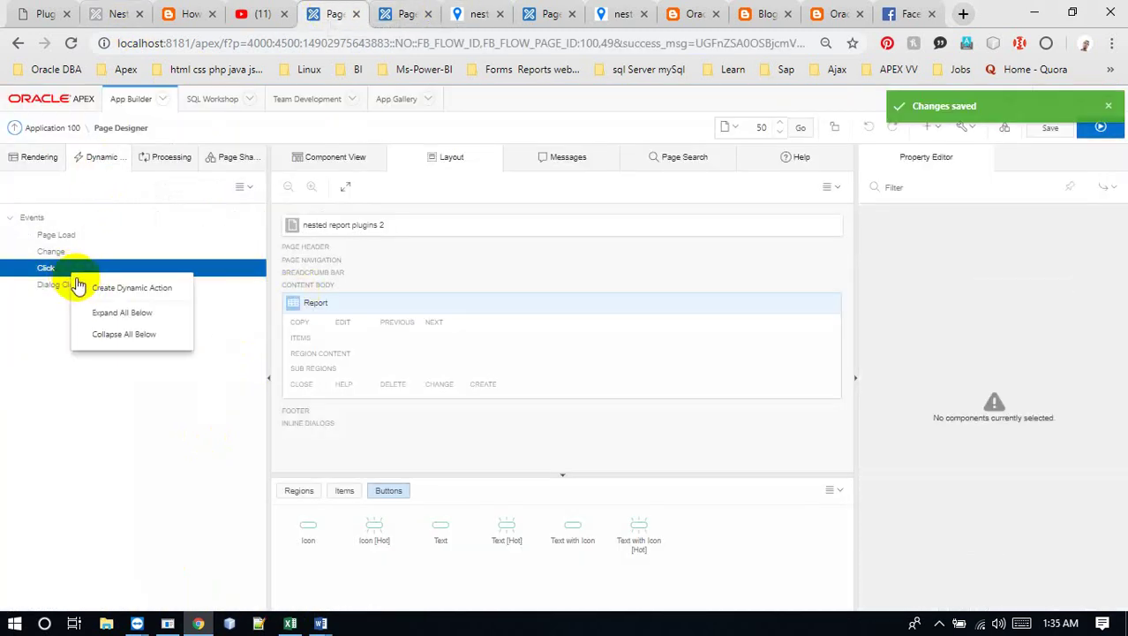
pyautogui.click(88, 287)
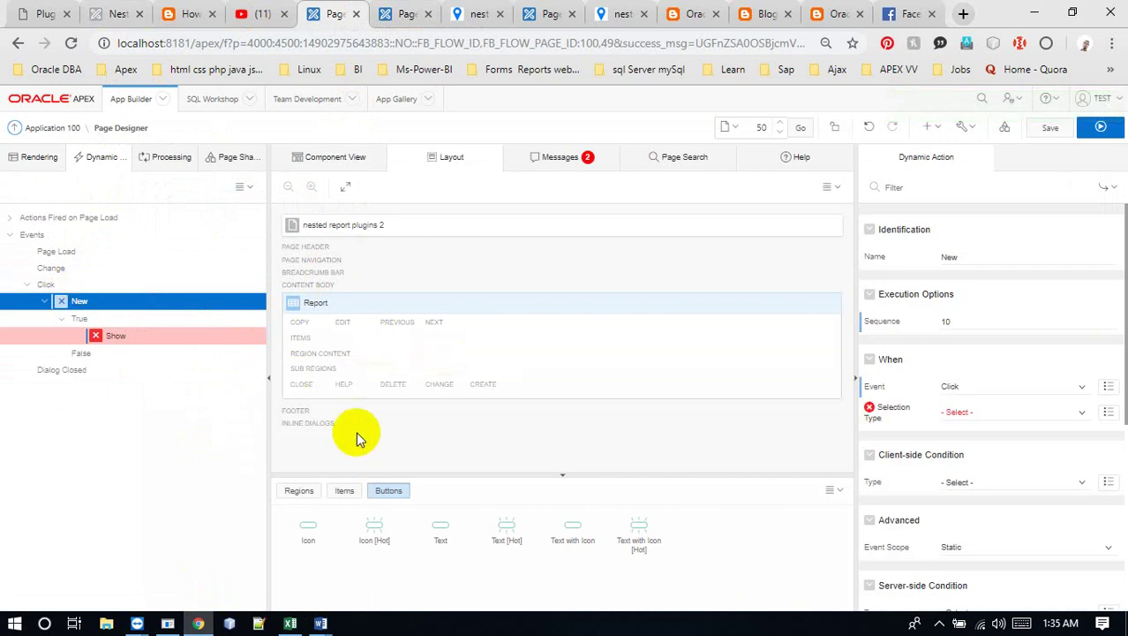
# Set the new dynamic action's Selection Type to jQuery Selector and paste showEmployees as its jQuery Selector.
pyautogui.click(1040, 419)
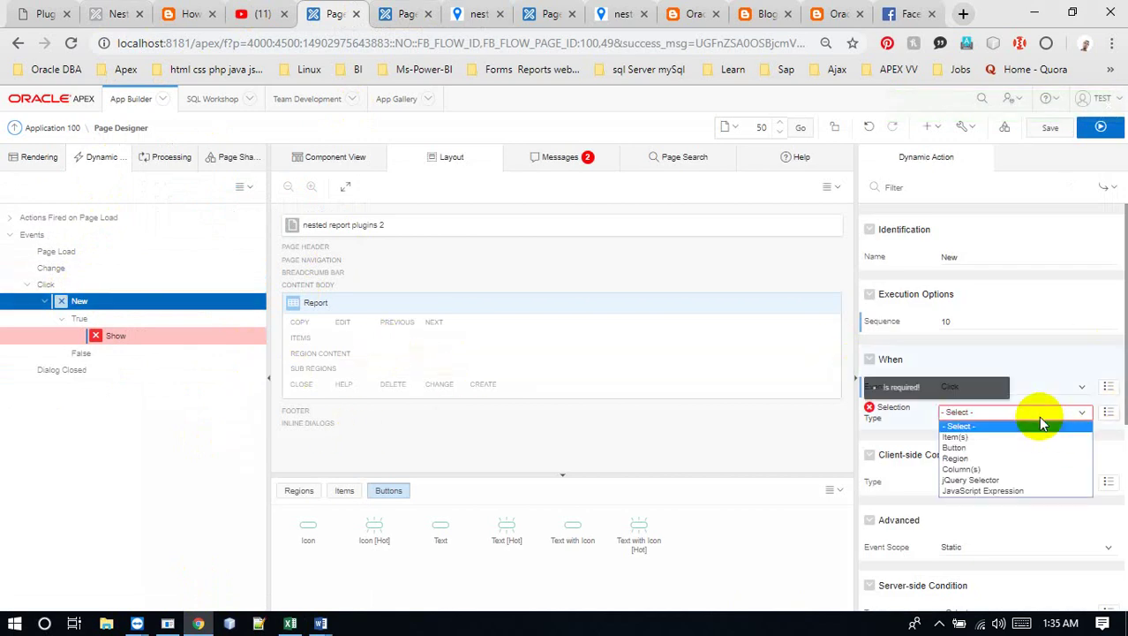
pyautogui.click(968, 480)
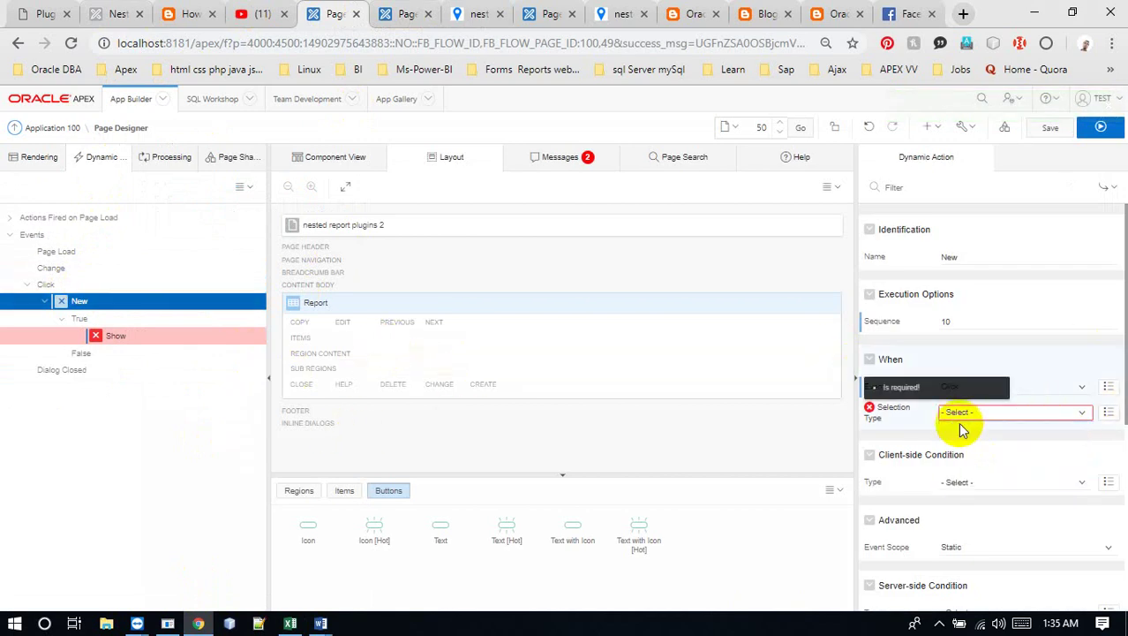
pyautogui.click(963, 433)
pyautogui.hotkey('ctrl', 'v')
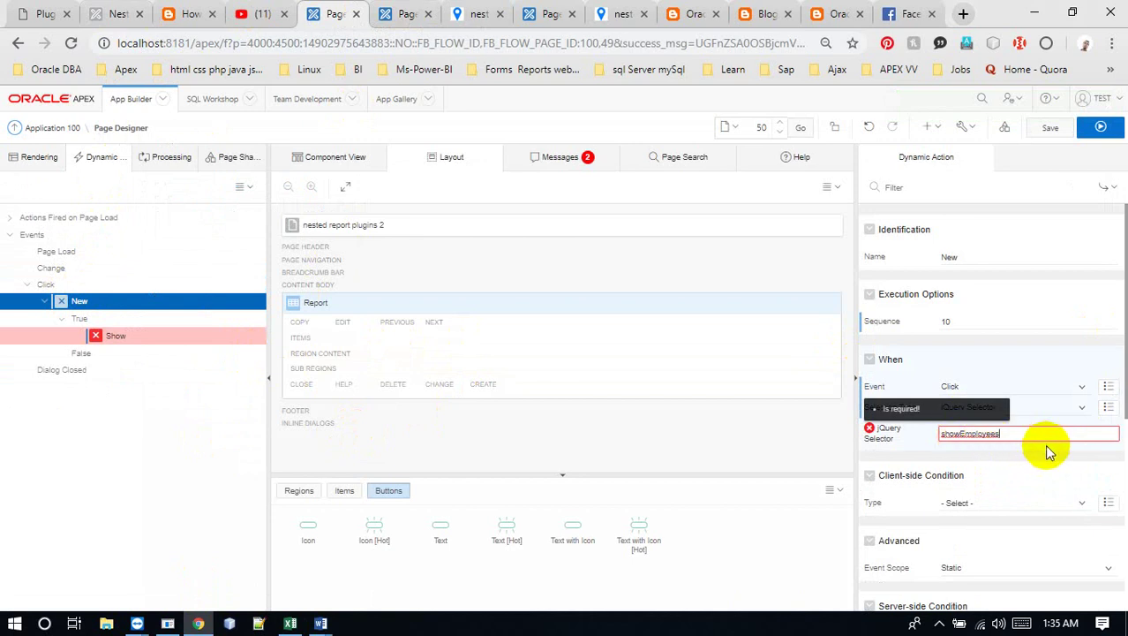
pyautogui.click(96, 339)
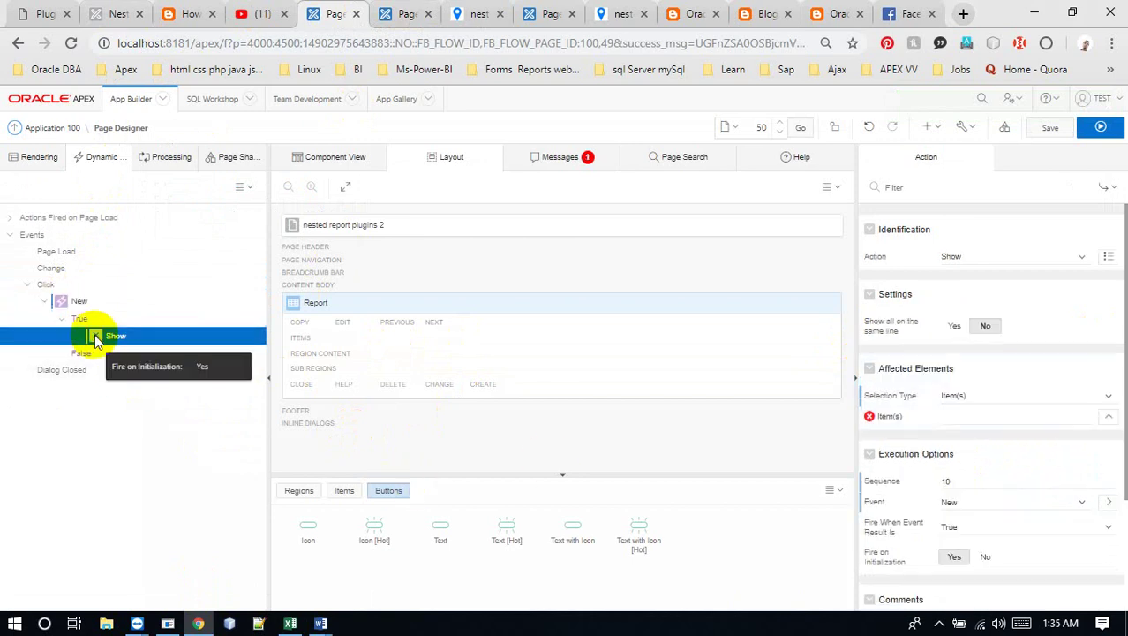
pyautogui.click(979, 267)
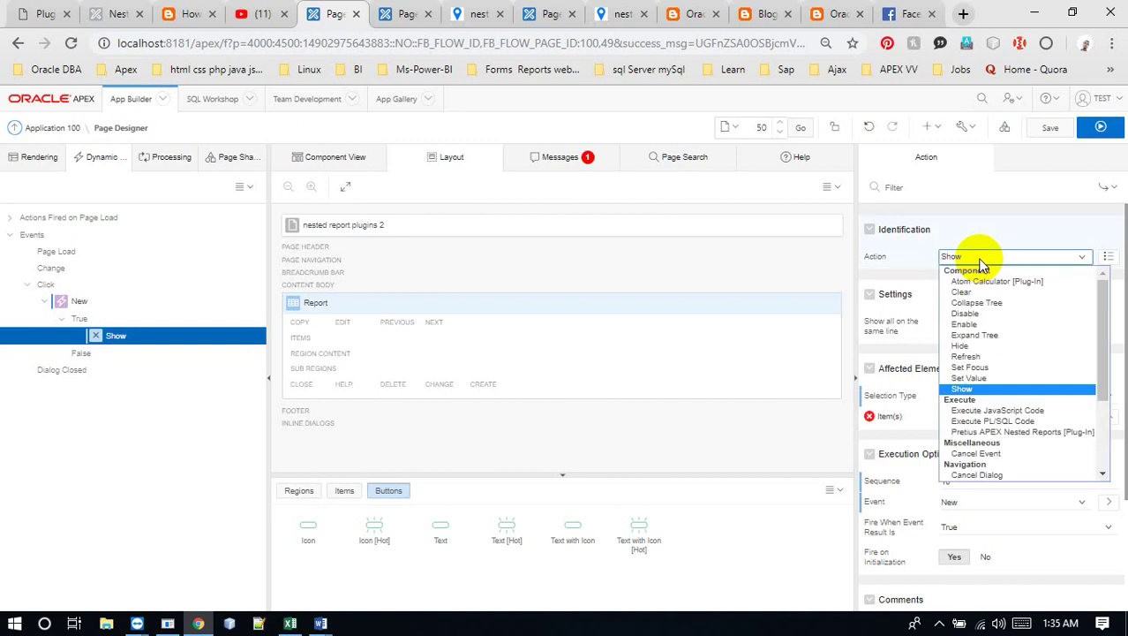
pyautogui.press('Escape')
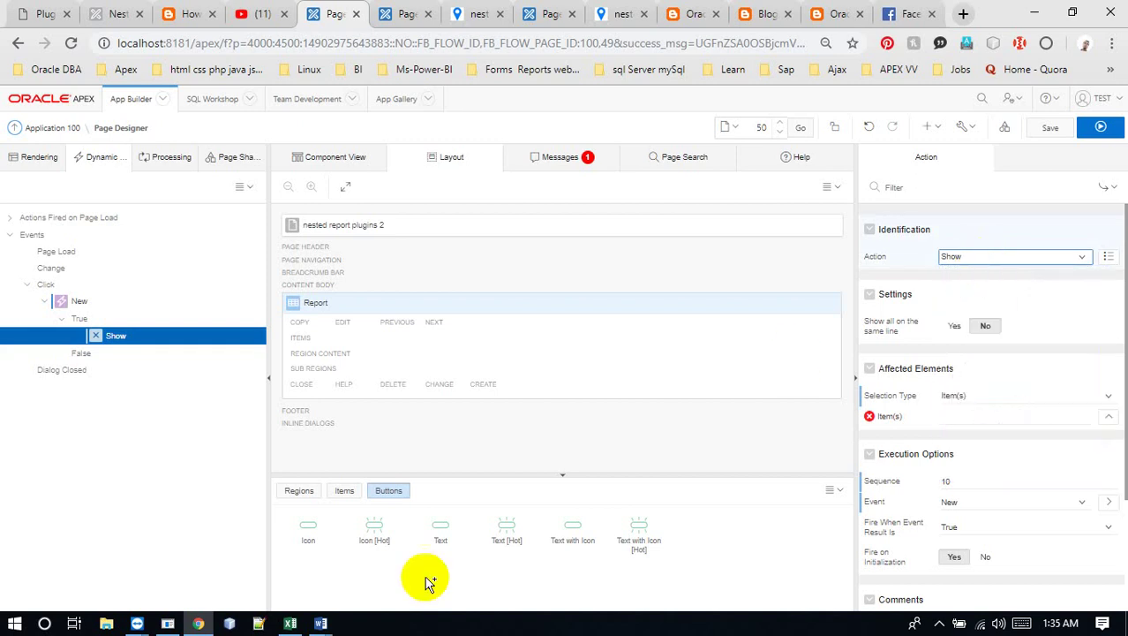
# Switch to the Word guide, make "showEmployees" and "body" bold in the dynamic action instructions, and return to the page designer in Chrome.
pyautogui.click(321, 624)
pyautogui.click(402, 587)
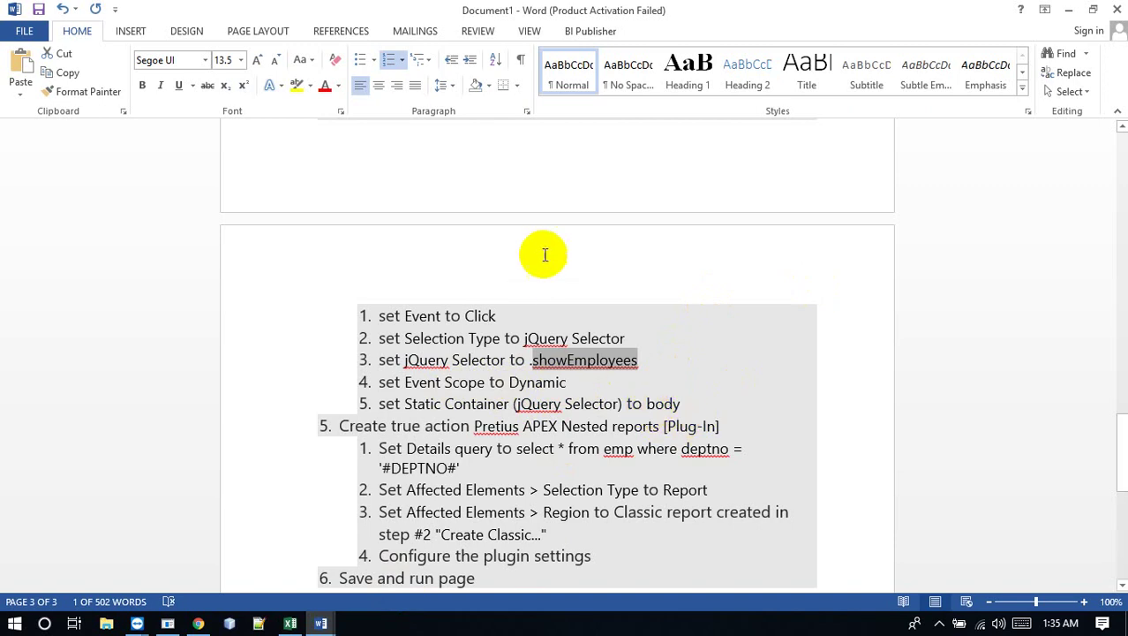
pyautogui.click(142, 84)
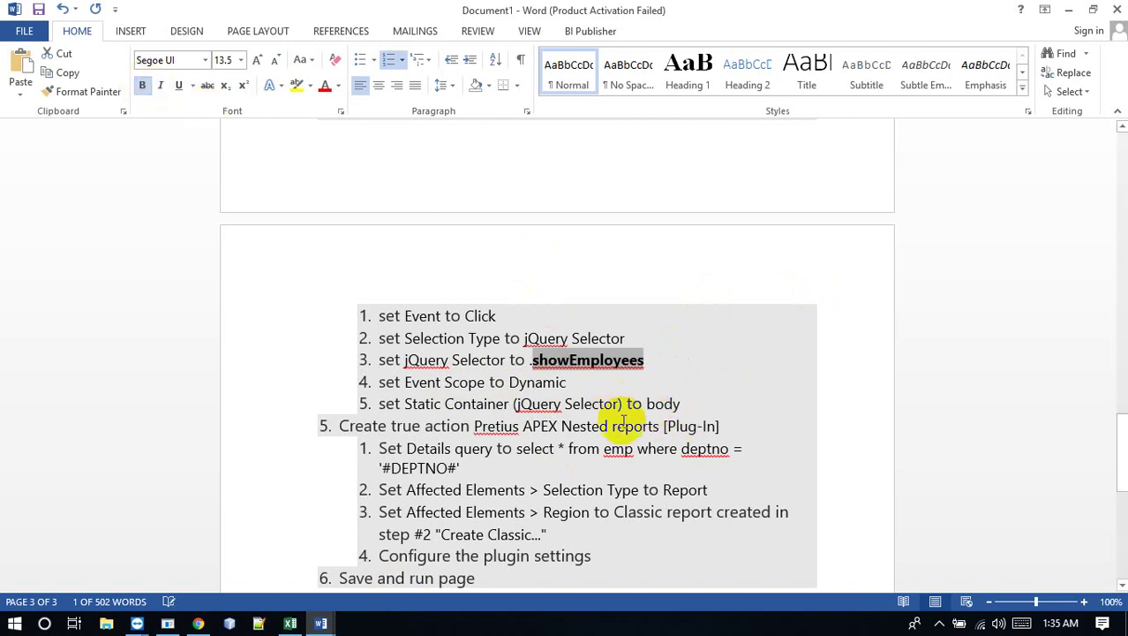
pyautogui.moveTo(649, 403); pyautogui.dragTo(700, 399)
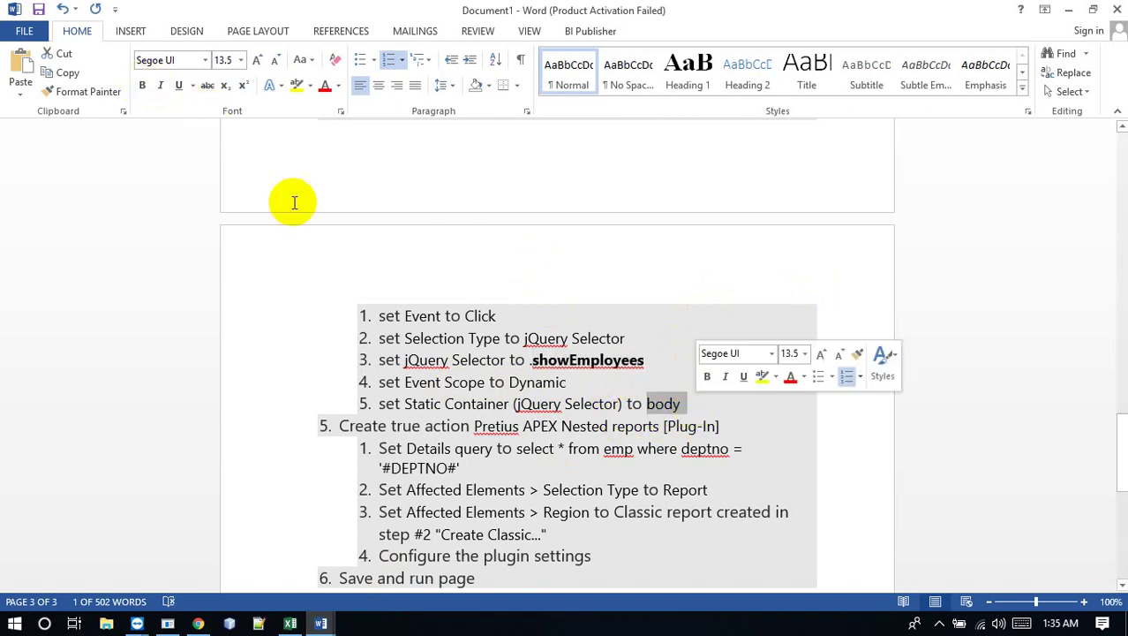
pyautogui.click(144, 86)
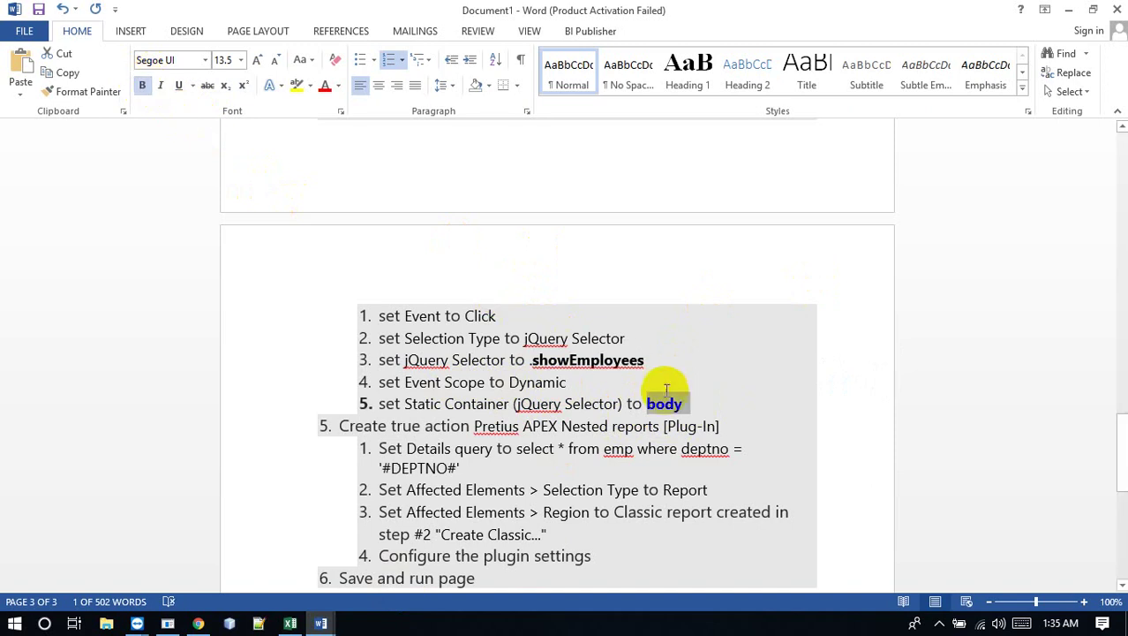
pyautogui.click(545, 461)
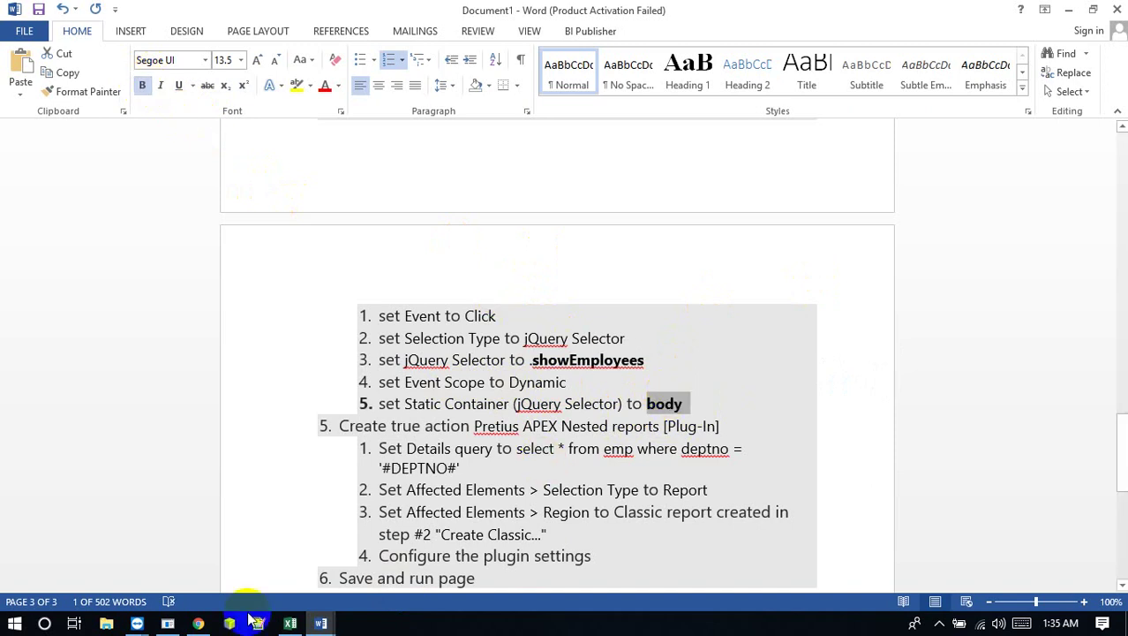
pyautogui.click(199, 623)
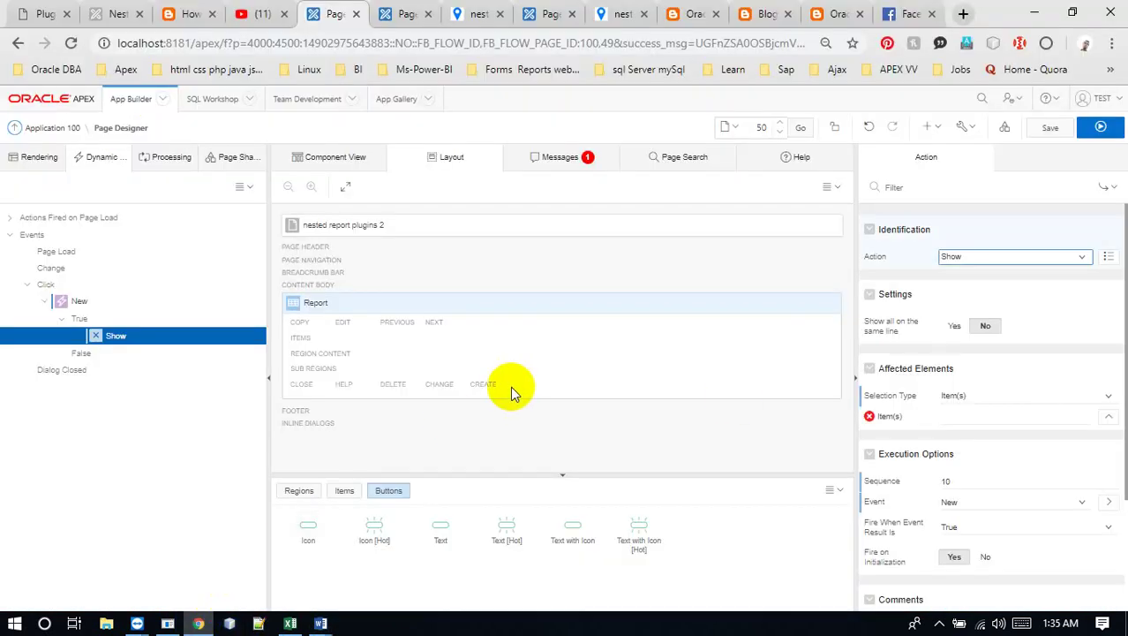
pyautogui.click(1048, 400)
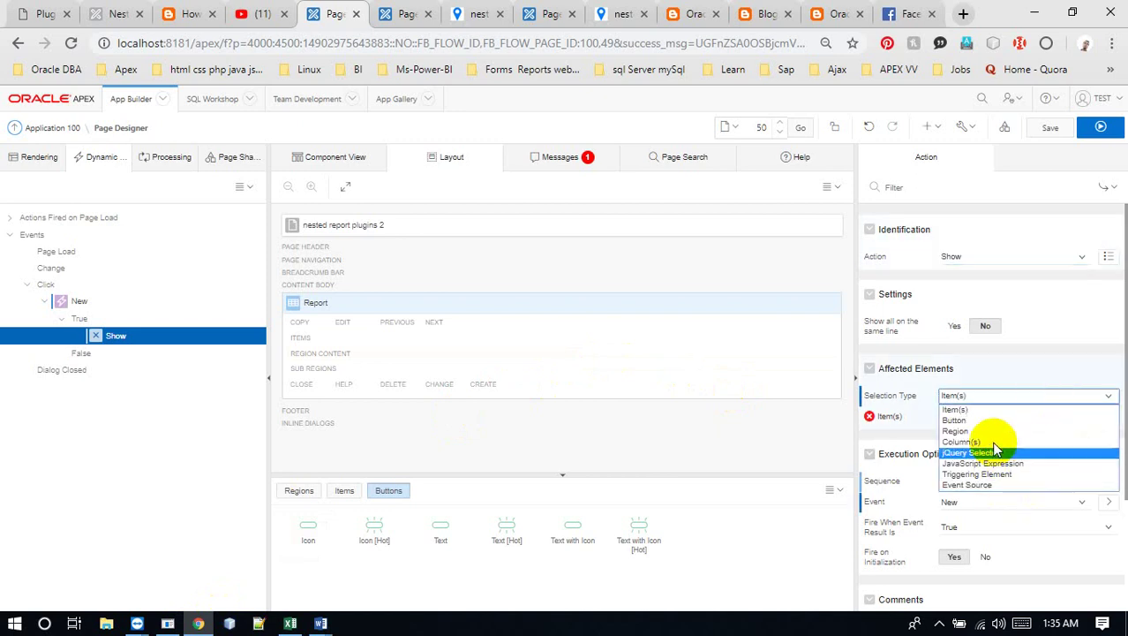
pyautogui.click(970, 395)
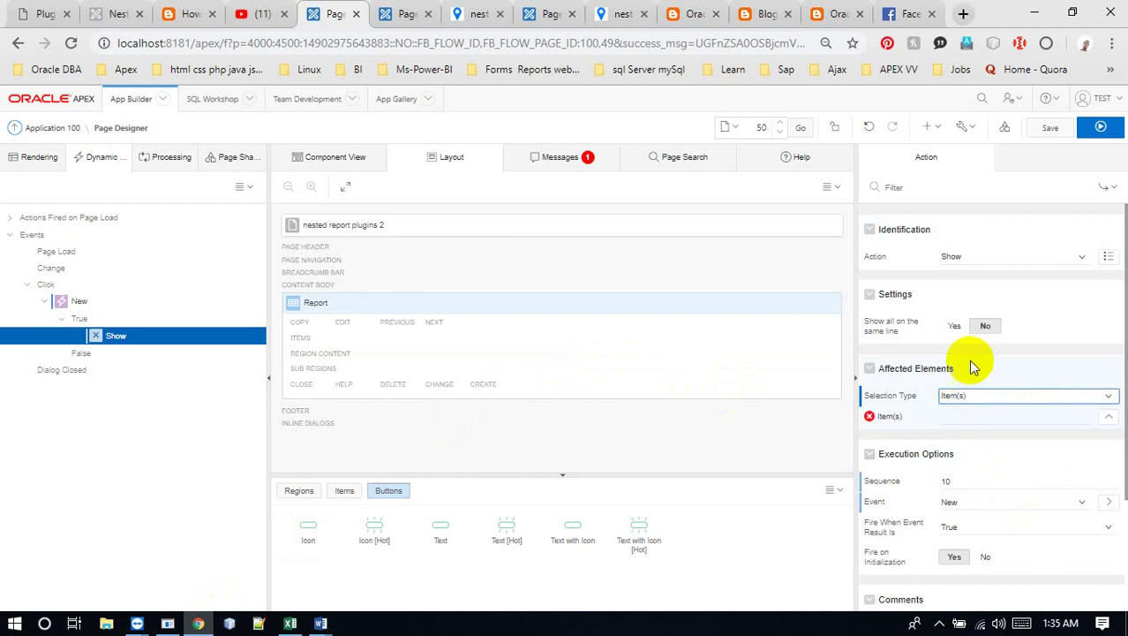
pyautogui.click(971, 259)
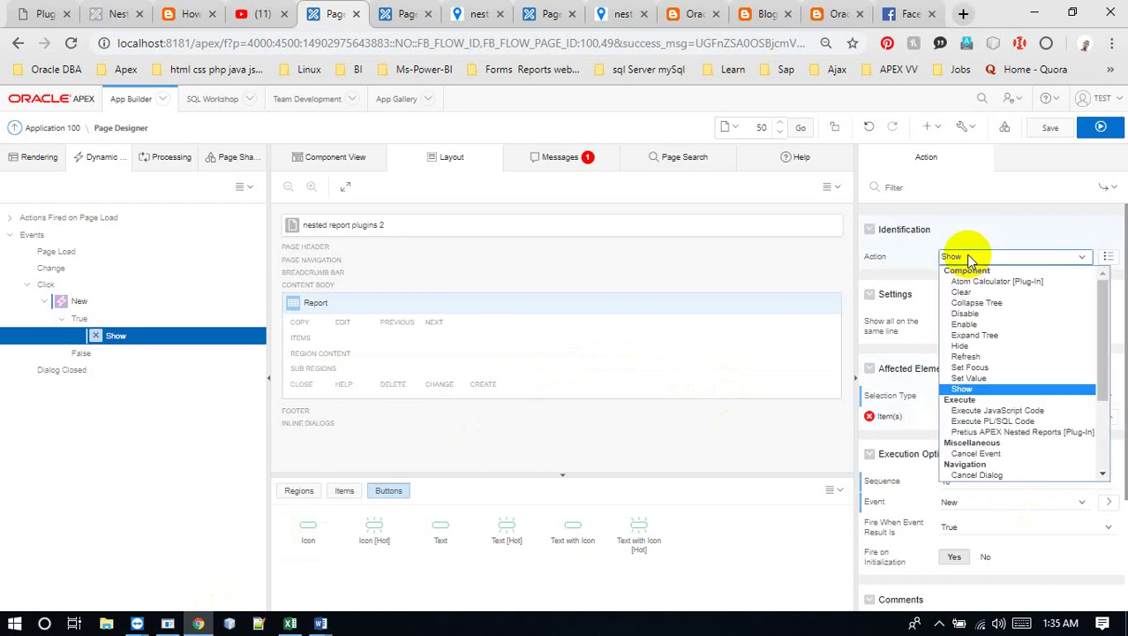
pyautogui.click(970, 256)
# Reread the dynamic action instructions in the Word guide and look through the action, dynamic action and Report region properties in Chrome for matching settings.
pyautogui.click(321, 623)
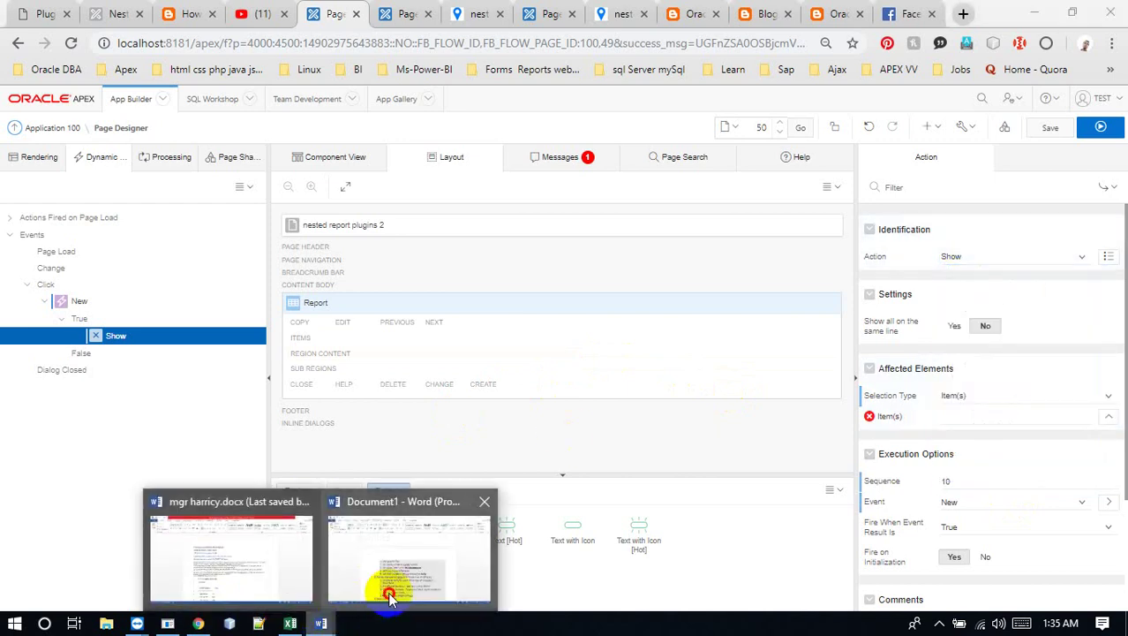
pyautogui.click(391, 598)
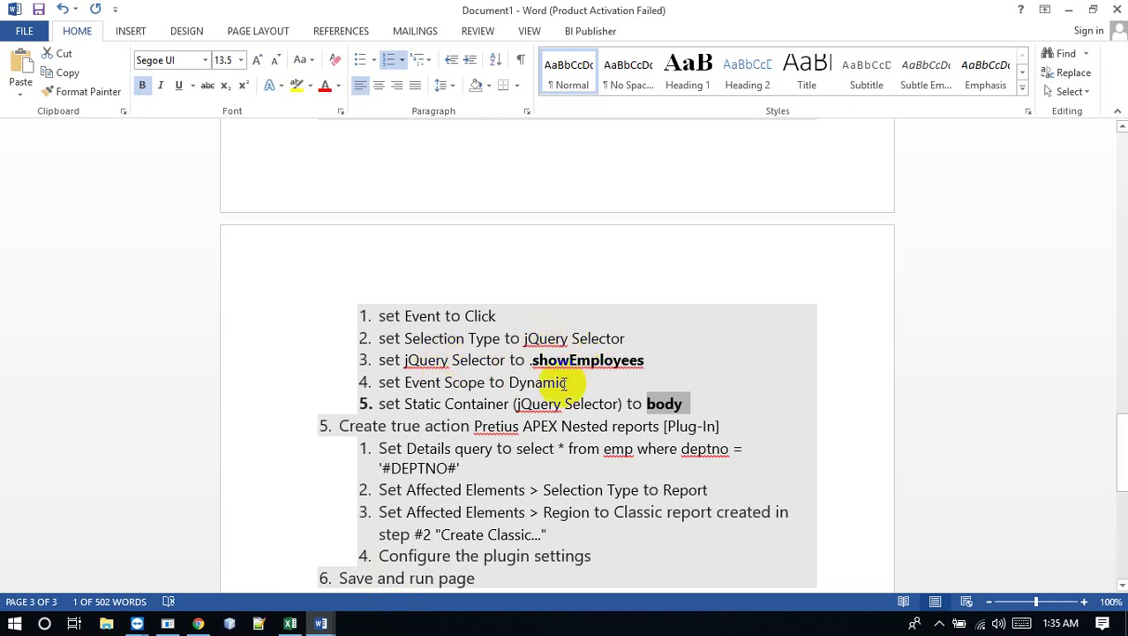
pyautogui.click(199, 623)
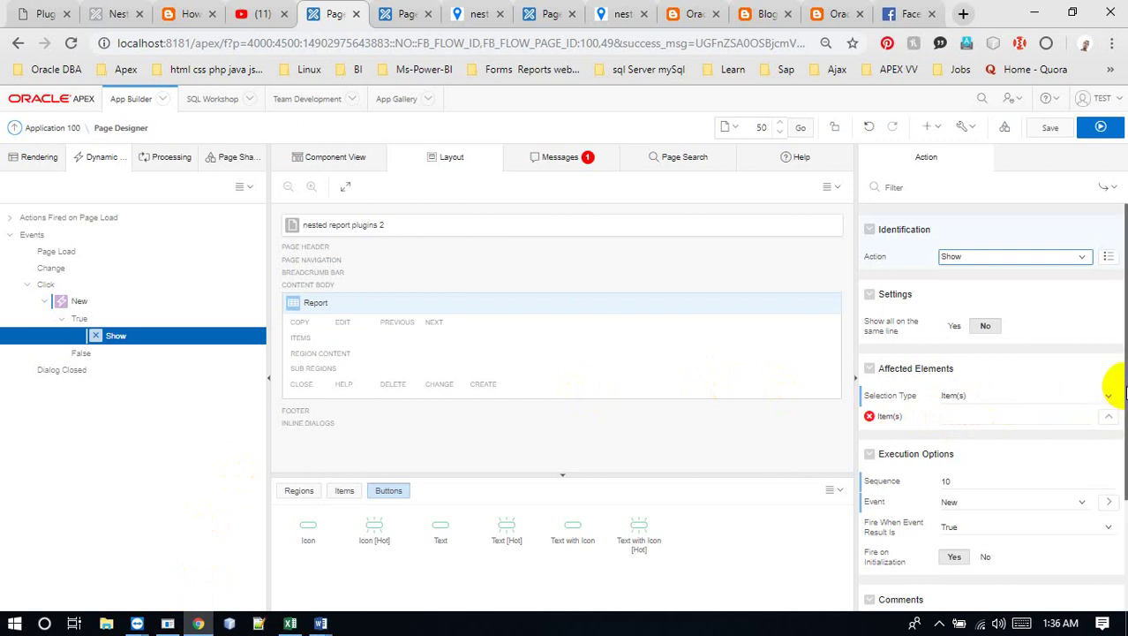
pyautogui.scroll(-1, 1118, 389)
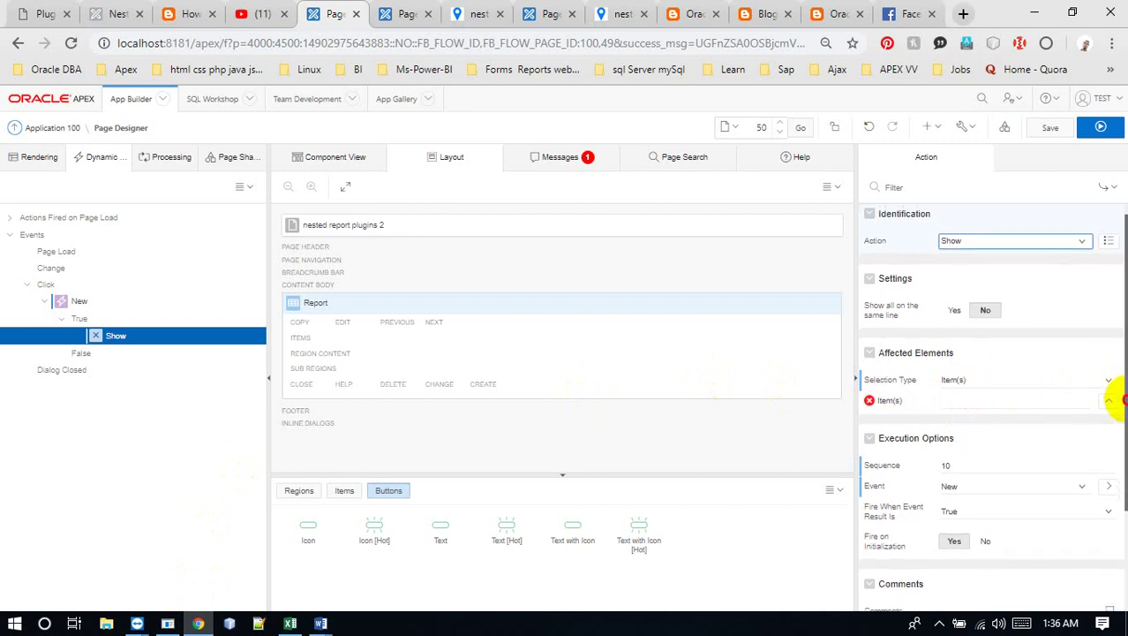
pyautogui.click(173, 302)
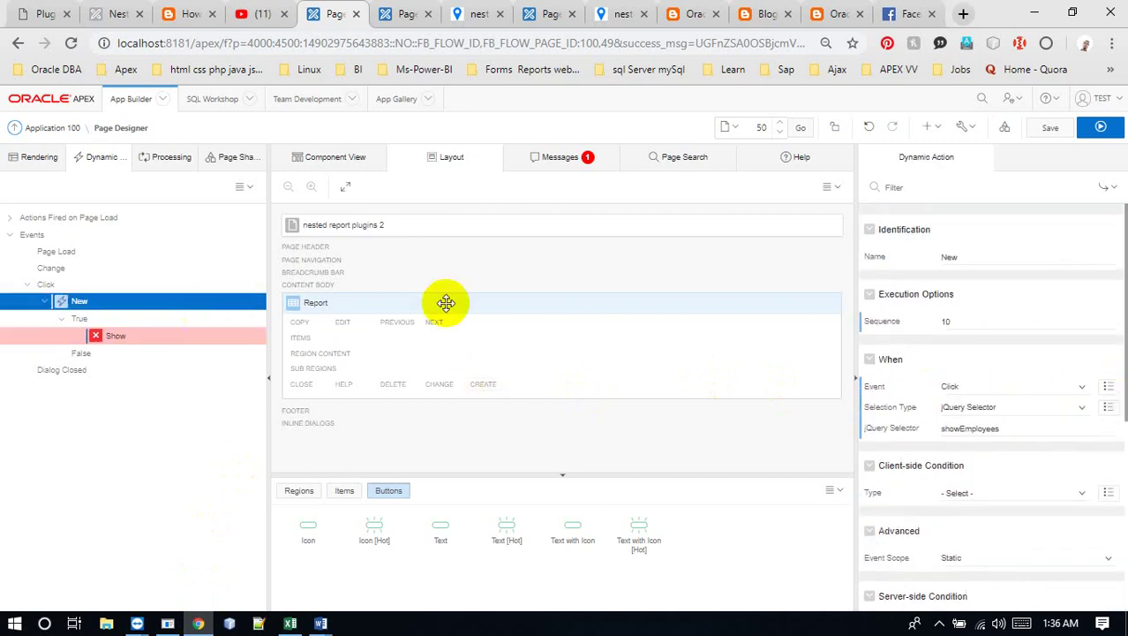
pyautogui.click(590, 307)
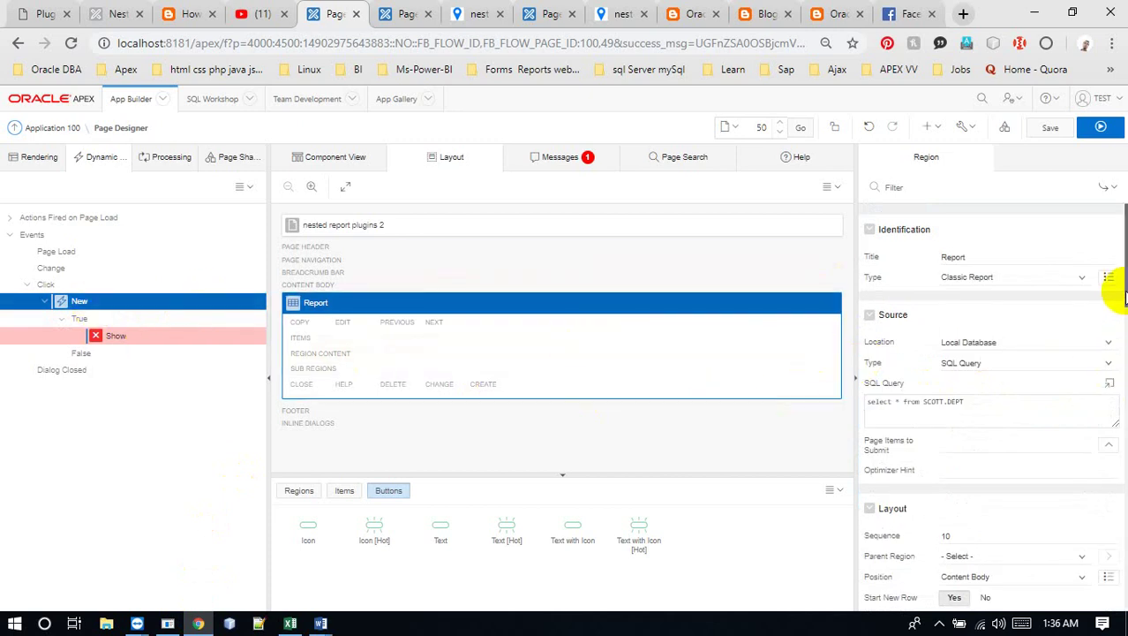
pyautogui.moveTo(1125, 296)
pyautogui.mouseDown()
pyautogui.moveTo(1124, 413)
pyautogui.moveTo(1118, 291)
pyautogui.mouseUp()
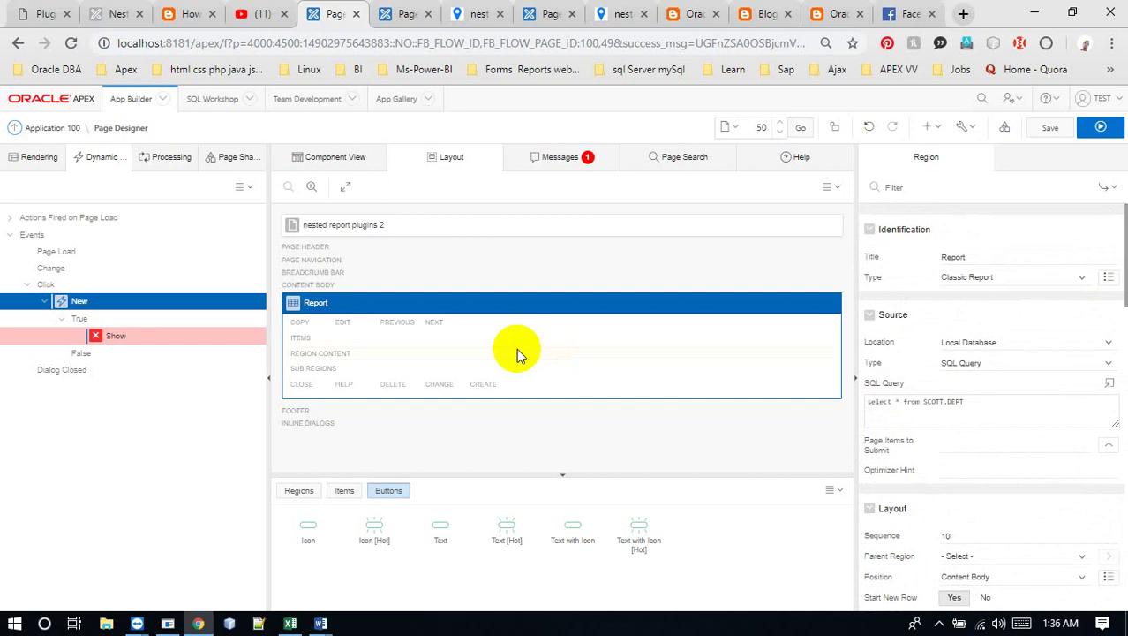
pyautogui.click(93, 335)
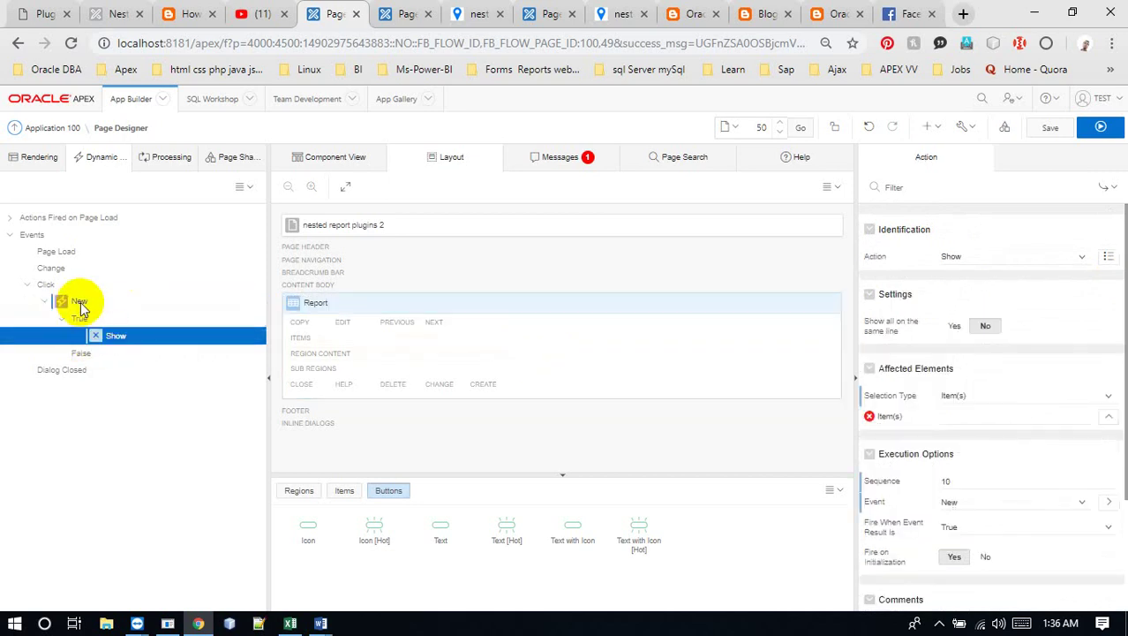
# Set the Click dynamic action's Event Scope to Dynamic and its Static Container (jQuery Selector) to body.
pyautogui.click(78, 302)
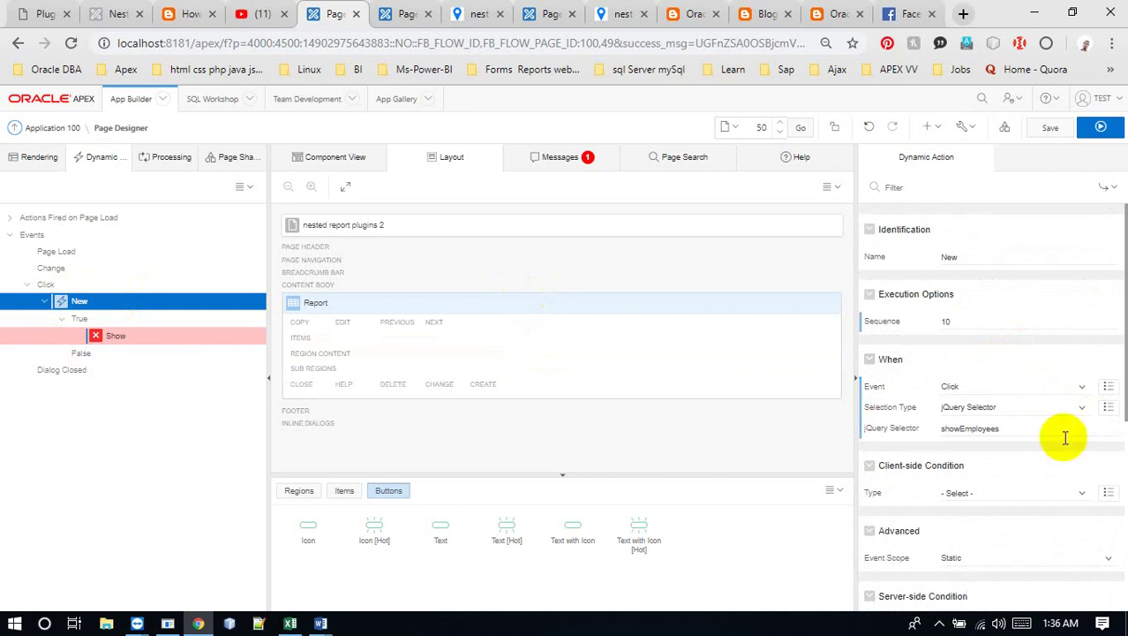
pyautogui.click(1019, 565)
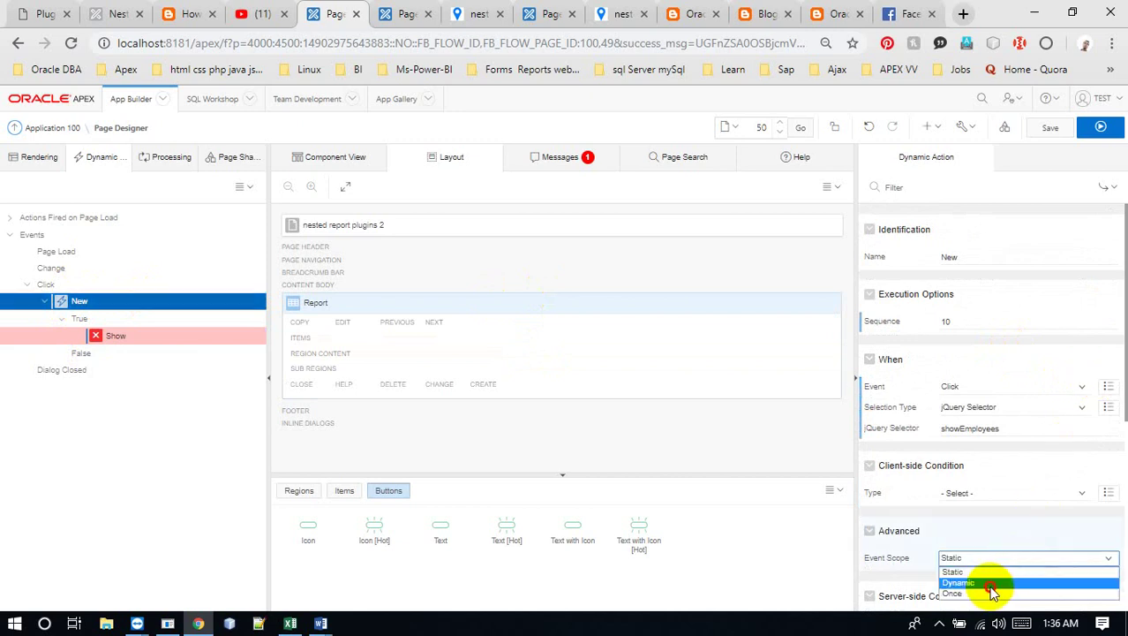
pyautogui.click(996, 587)
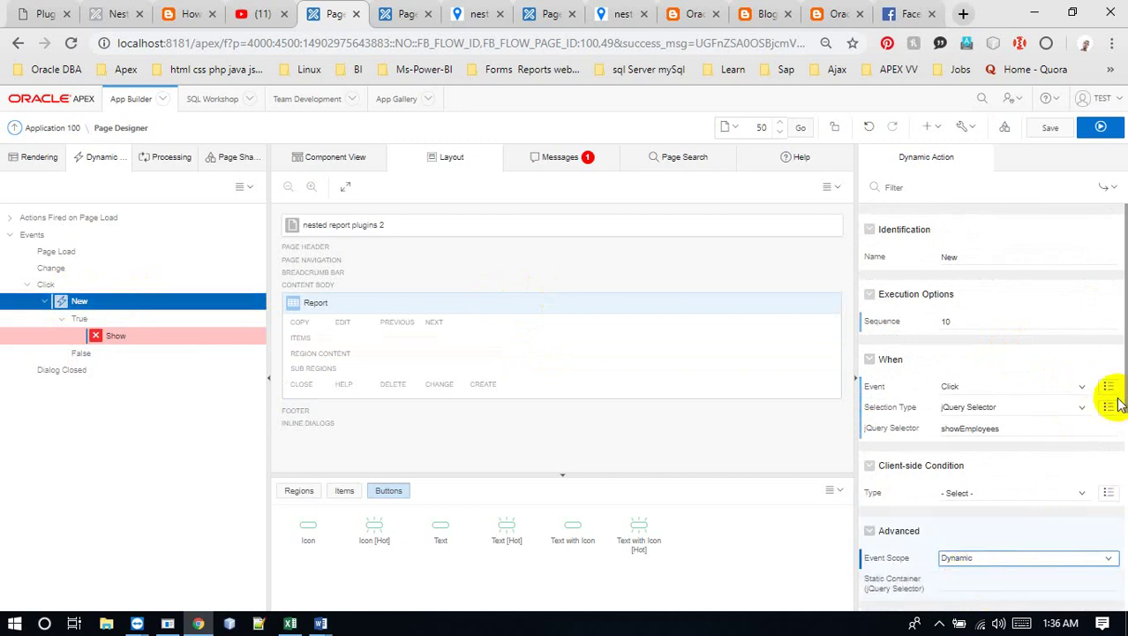
pyautogui.moveTo(1124, 406); pyautogui.dragTo(1114, 462)
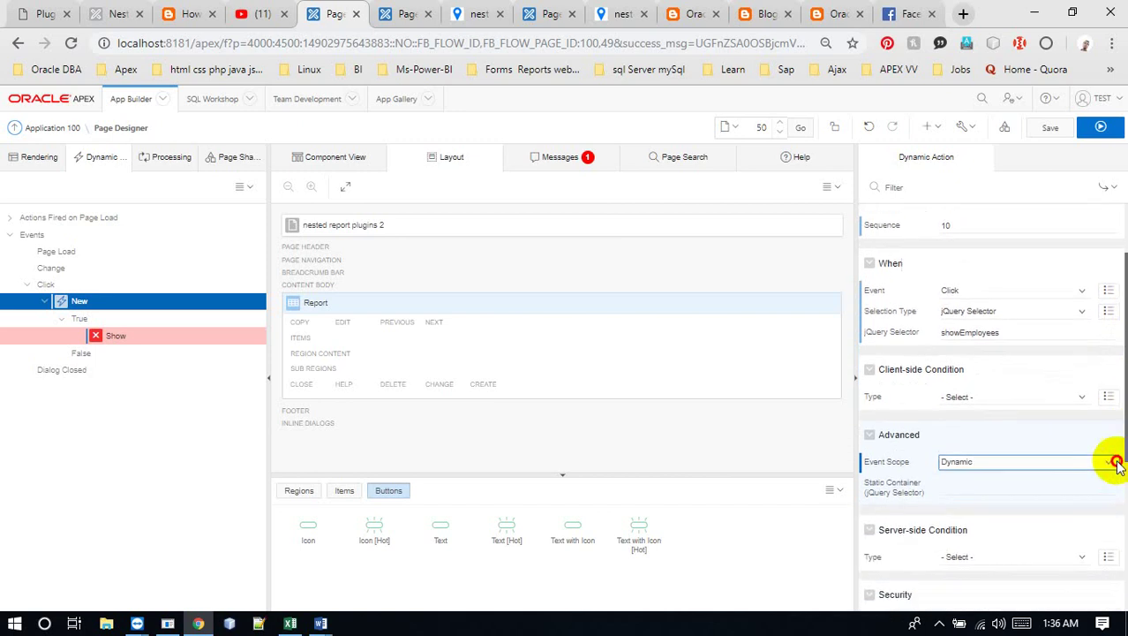
pyautogui.click(1045, 460)
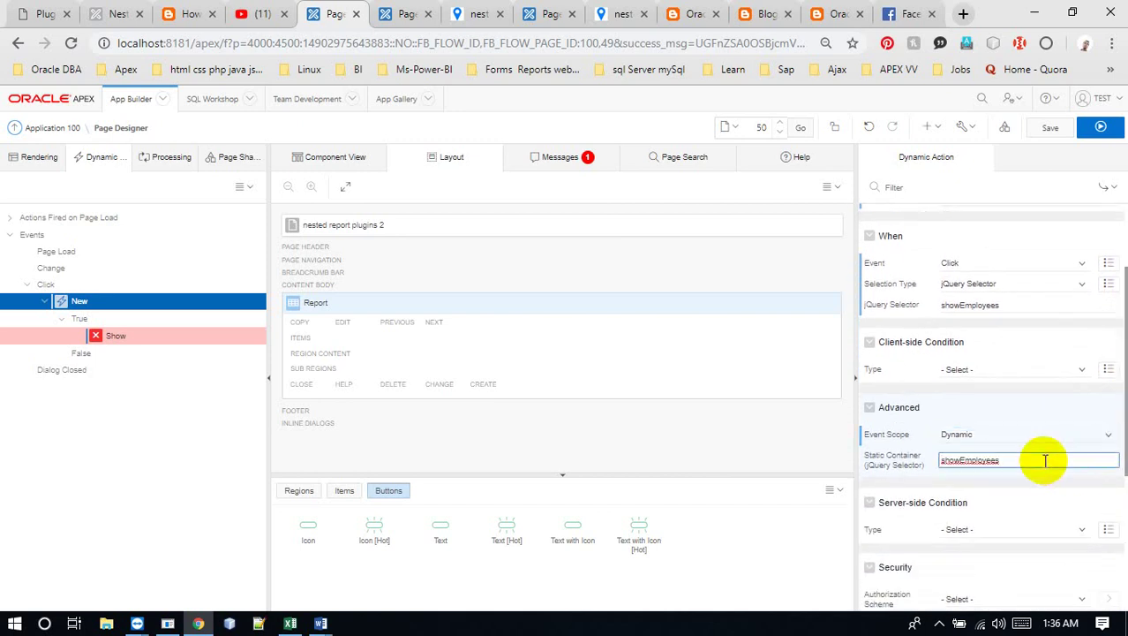
pyautogui.moveTo(1045, 460); pyautogui.dragTo(919, 466)
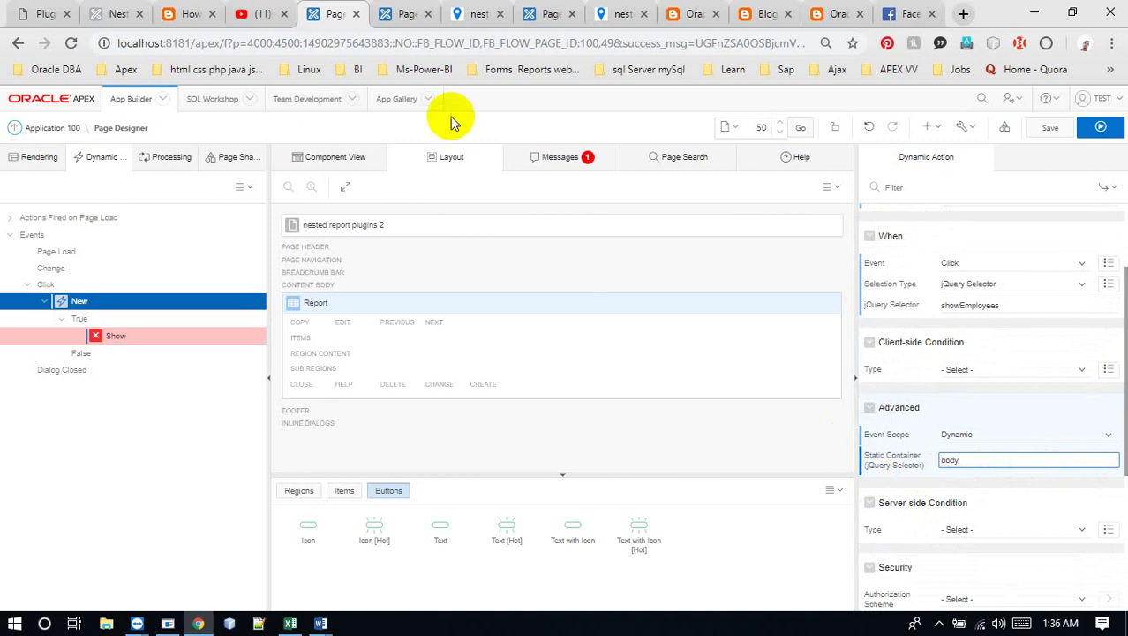
# Copy the details query select * from emp where deptno = '#DEPTNO#' from the Word guide and return to the page designer in Chrome.
pyautogui.click(321, 623)
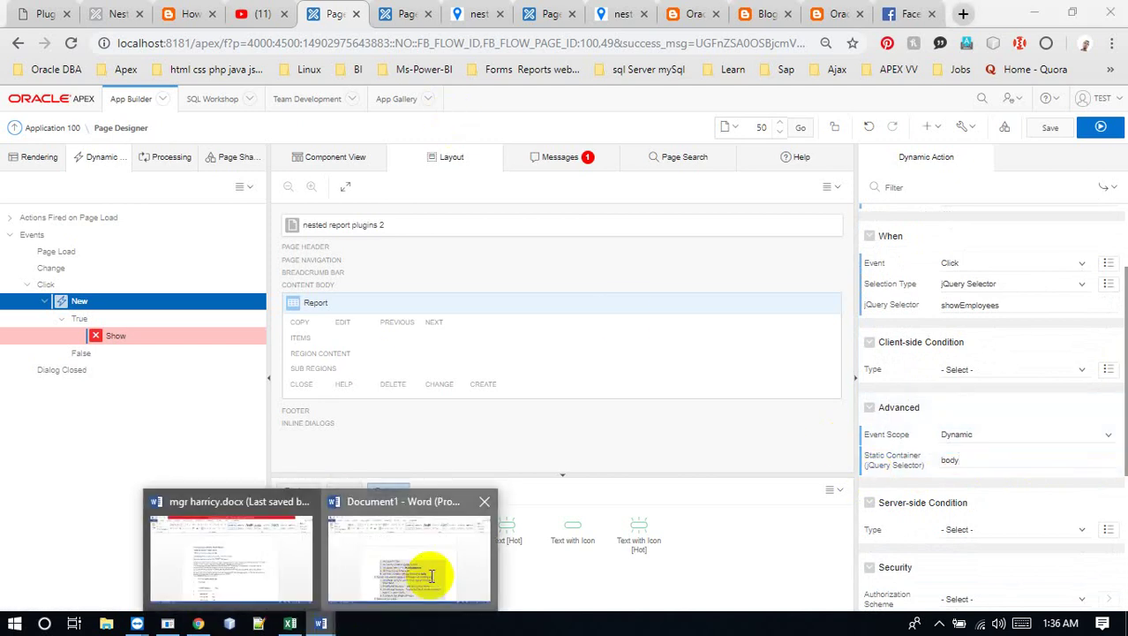
pyautogui.click(423, 574)
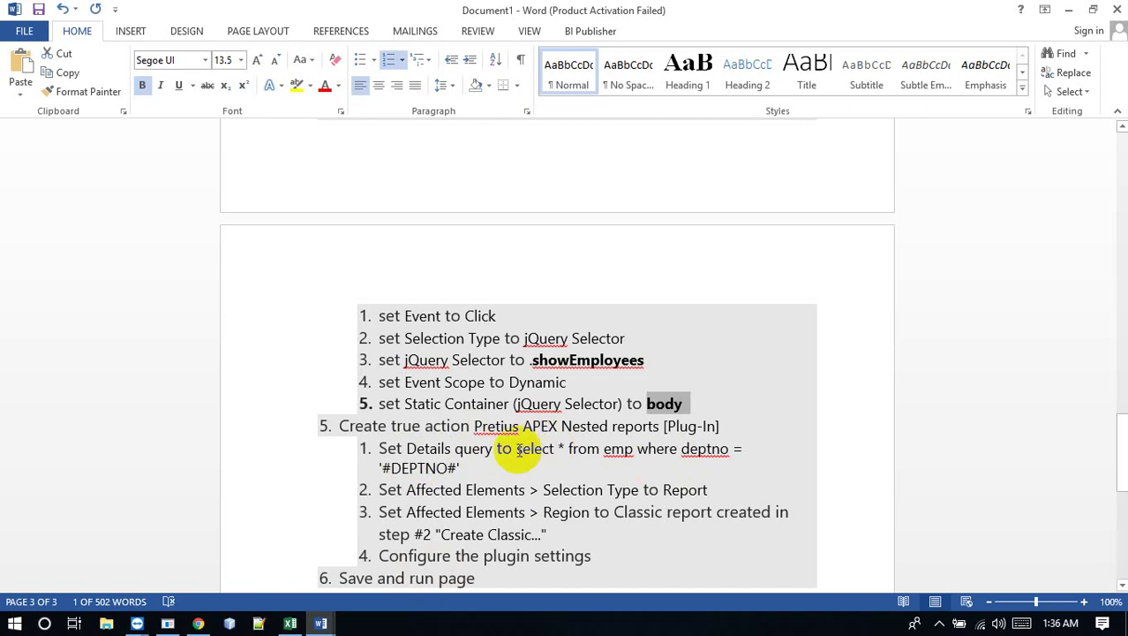
pyautogui.moveTo(518, 450); pyautogui.dragTo(509, 470)
pyautogui.hotkey('ctrl', 'c')
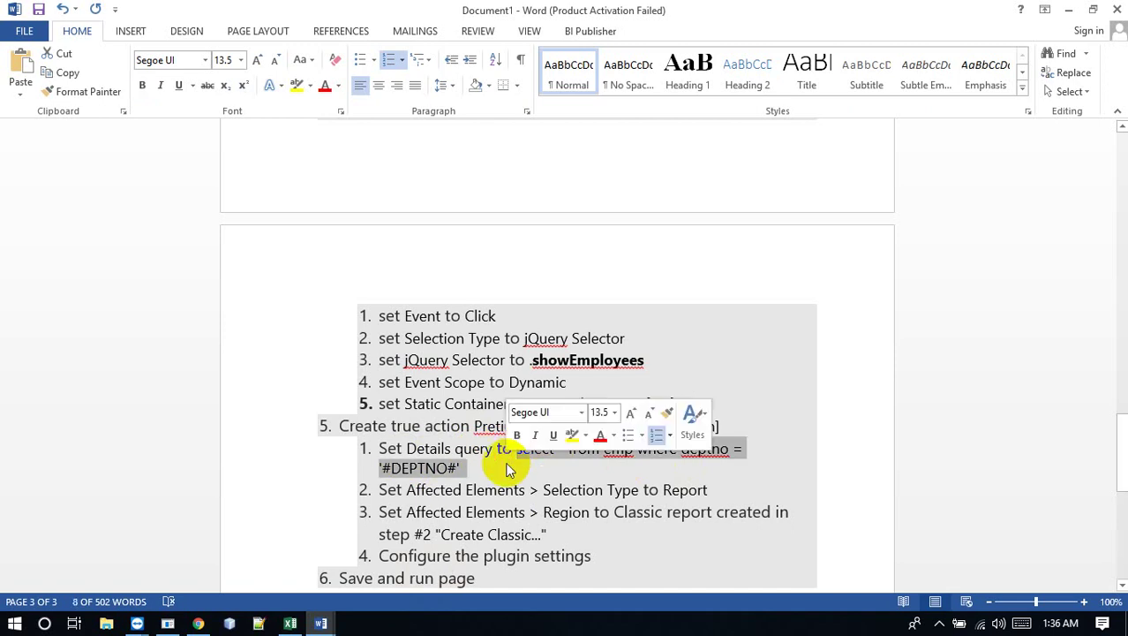
pyautogui.click(1069, 9)
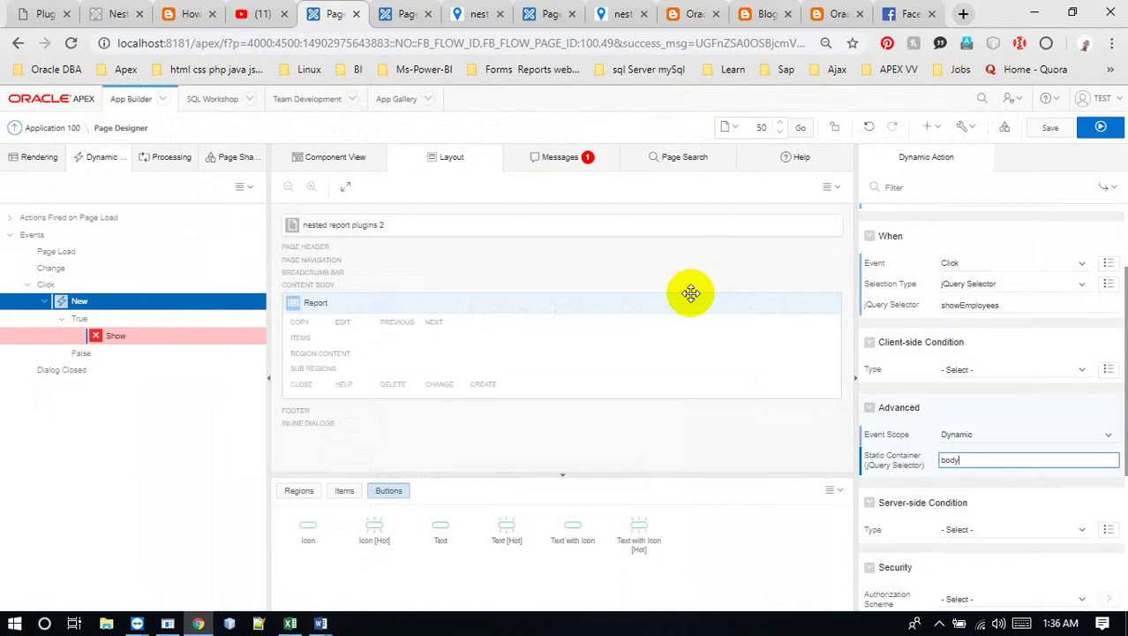
# Change the Click dynamic action's true action to Pretius APEX Nested Reports [Plug-In].
pyautogui.click(112, 339)
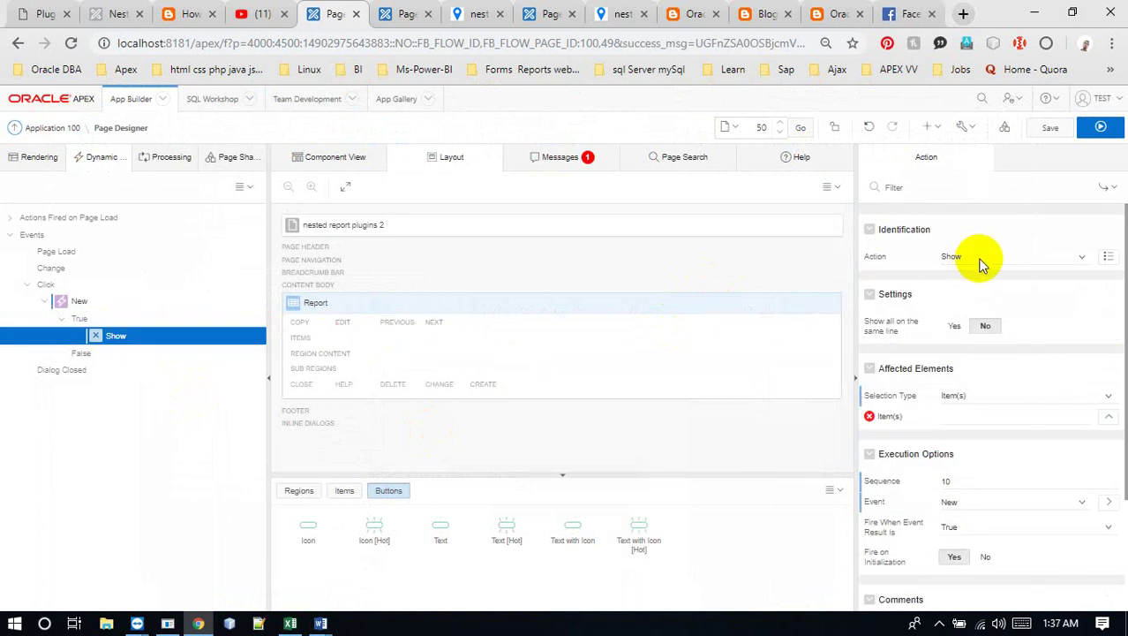
pyautogui.click(980, 258)
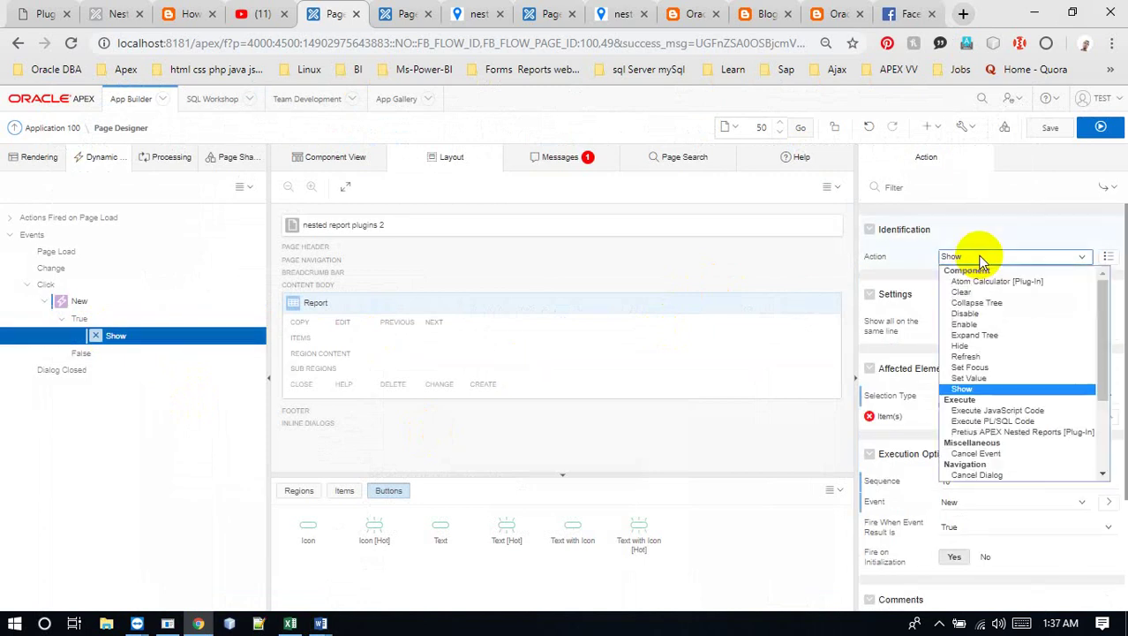
pyautogui.click(1011, 432)
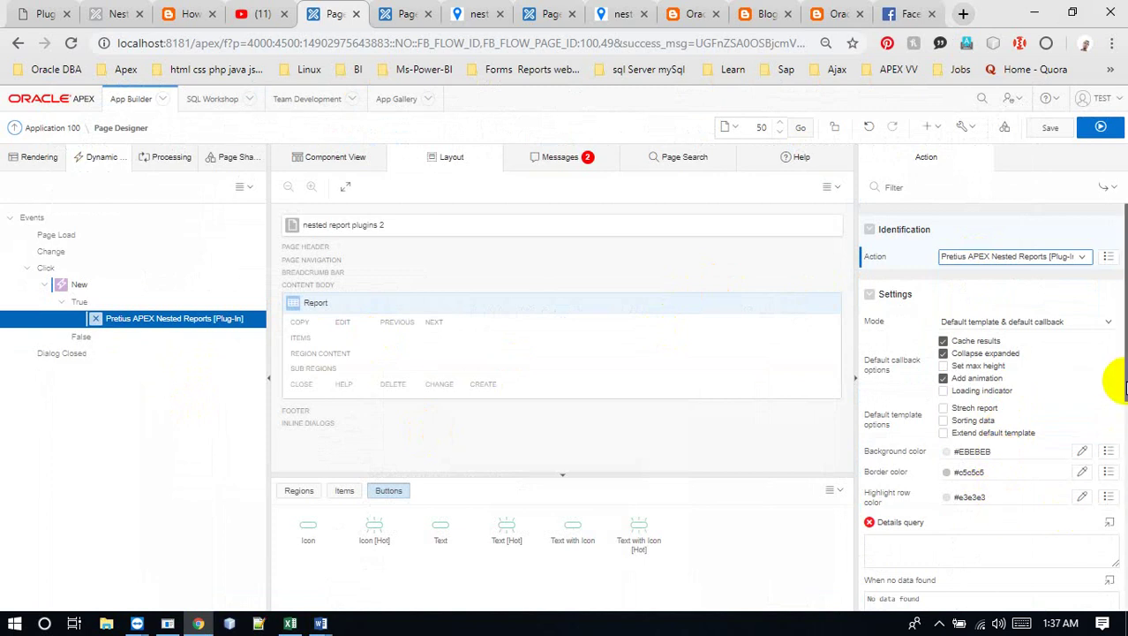
# Paste select * from emp where deptno = '#DEPTNO#' as the plugin's Details query and open it in the code editor.
pyautogui.moveTo(1113, 383); pyautogui.dragTo(1116, 423)
pyautogui.click(1038, 459)
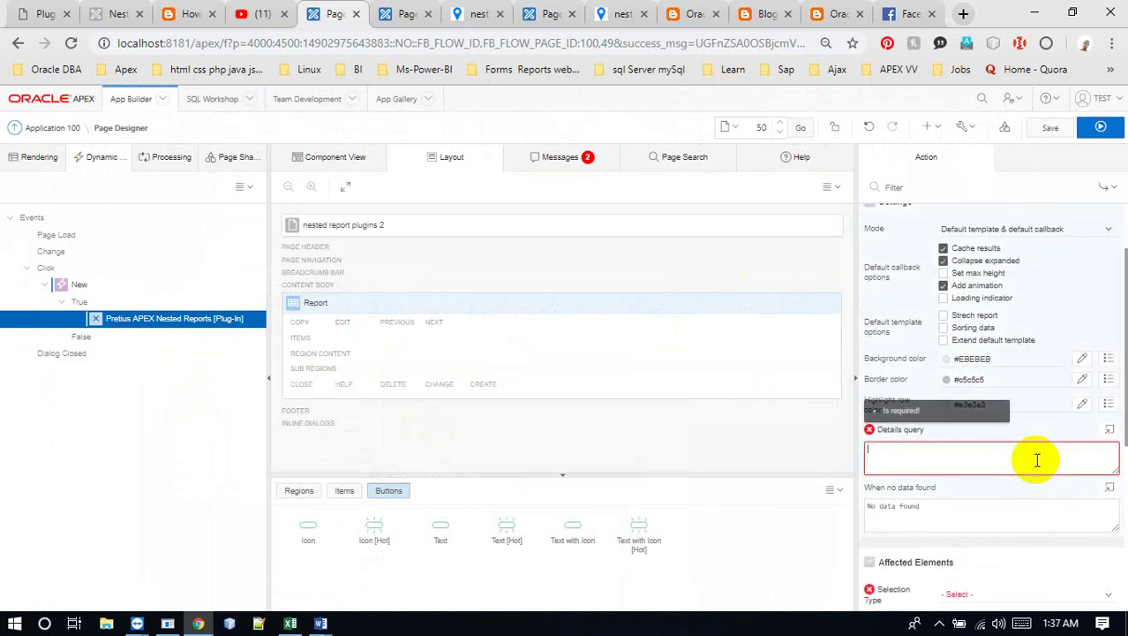
pyautogui.hotkey('ctrl', 'v')
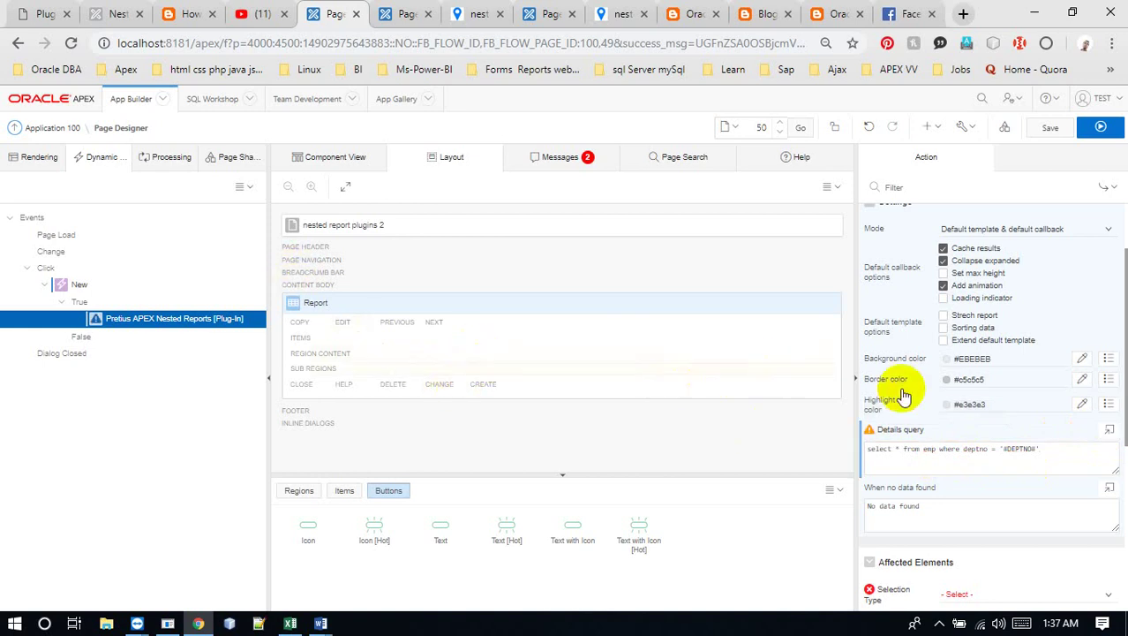
pyautogui.click(1108, 429)
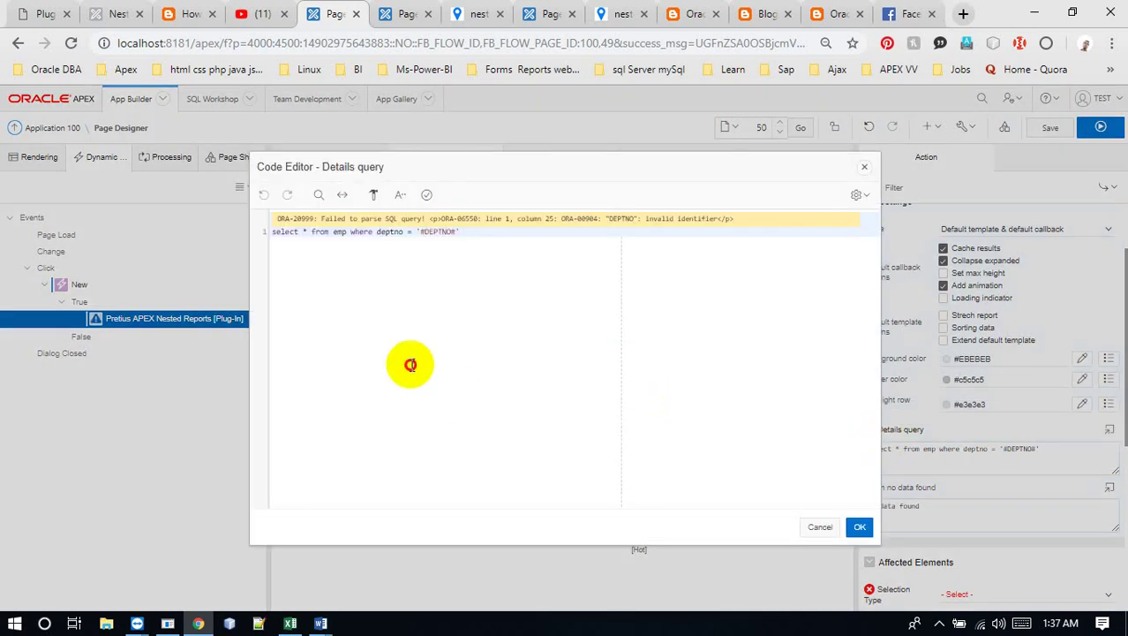
# Switch to SQL*Plus, copy the scott.emp column names EMPNO through DEPTNO, and return to the code editor in Chrome.
pyautogui.click(168, 623)
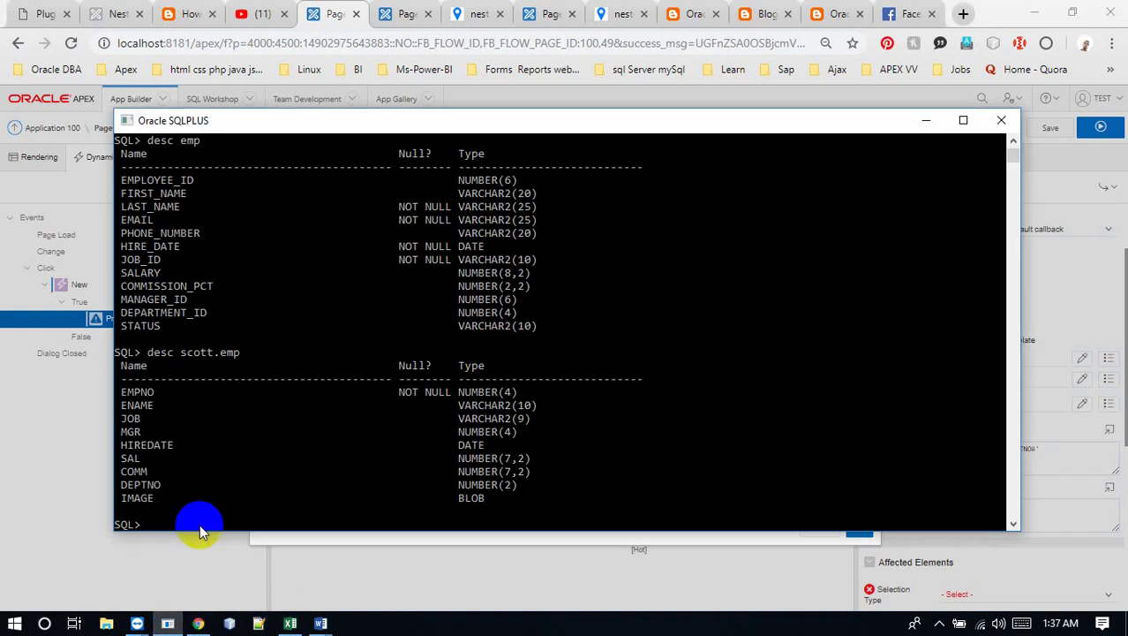
pyautogui.moveTo(123, 388); pyautogui.dragTo(202, 481)
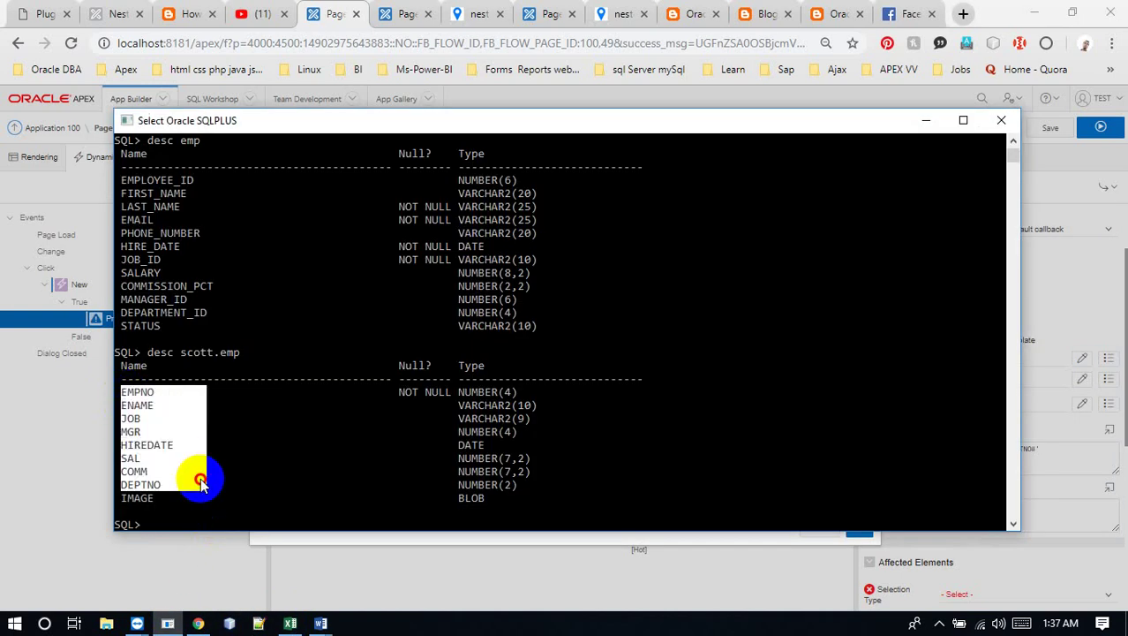
pyautogui.rightClick(202, 482)
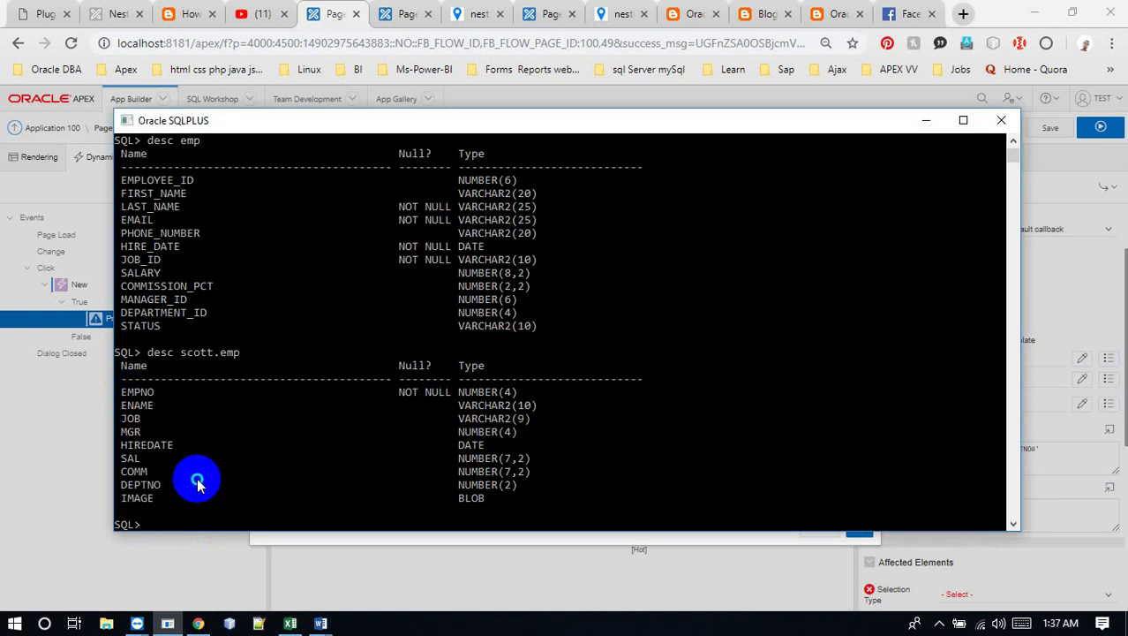
pyautogui.click(927, 121)
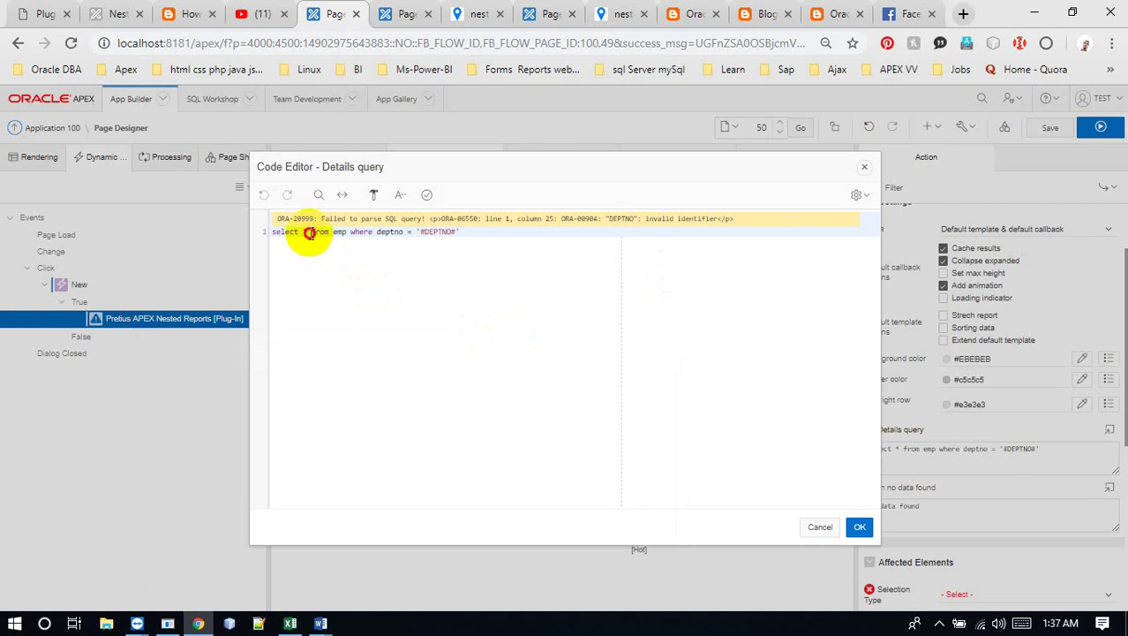
# Replace the asterisk in the Details query with the copied columns, separated by commas, and put the from clause on its own line.
pyautogui.click(309, 232)
pyautogui.write('EMPNO ENAME JOB MGR HIREDATE SAL COMM DEPTNO')
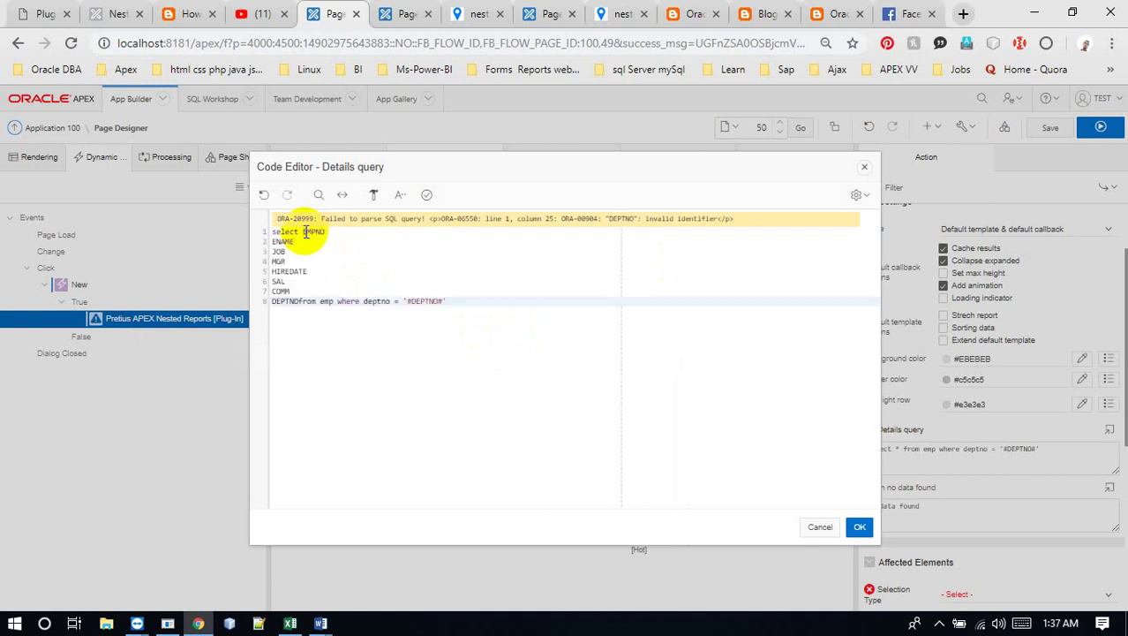
pyautogui.click(325, 231)
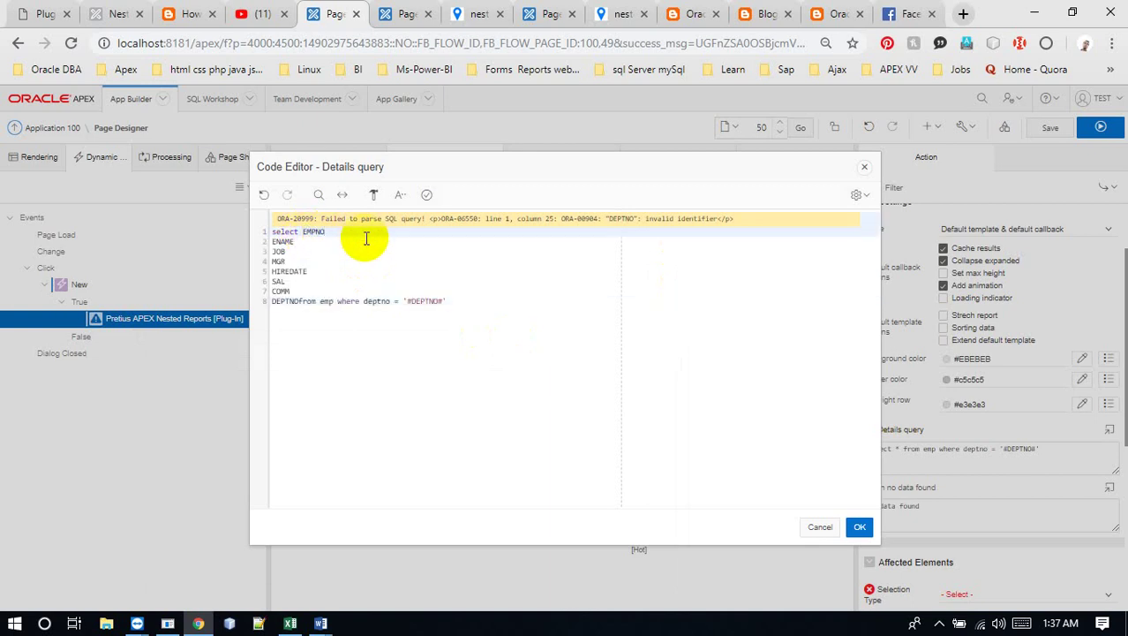
pyautogui.write(',')
pyautogui.press('Down')
pyautogui.write(',')
pyautogui.press('Down')
pyautogui.write(',')
pyautogui.press('Down')
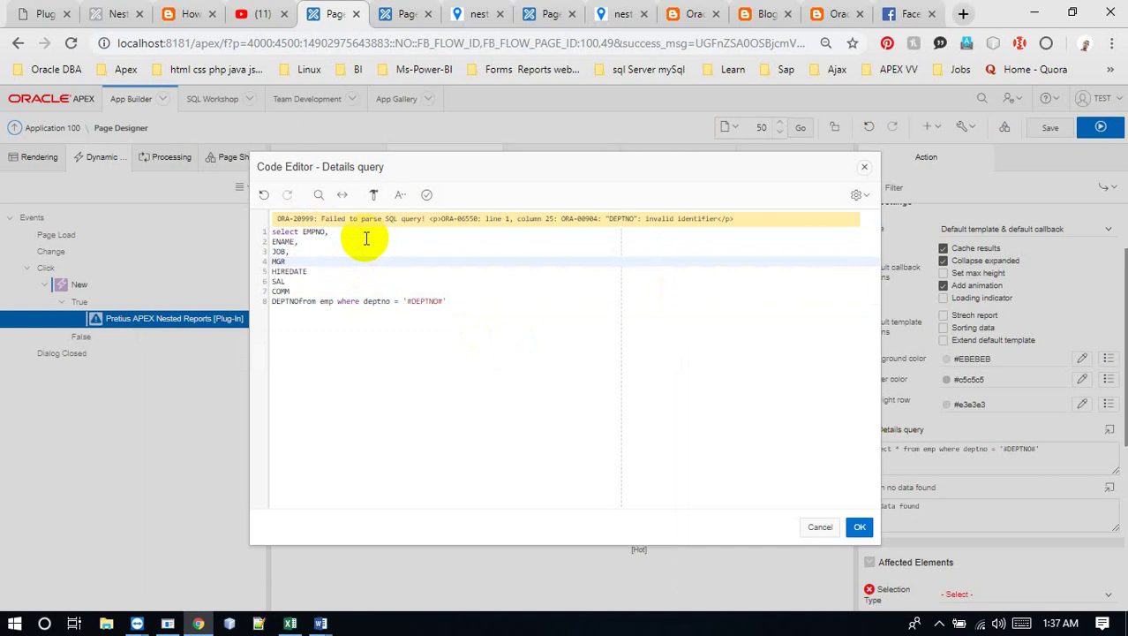
pyautogui.write(',')
pyautogui.press('Down')
pyautogui.write(',')
pyautogui.press('Down')
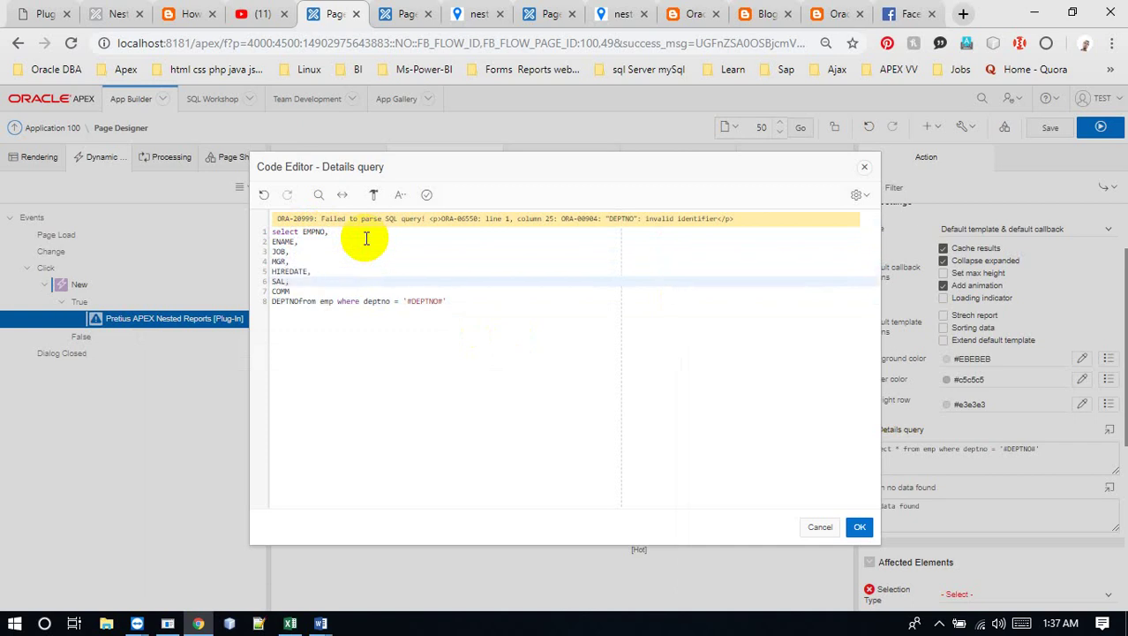
pyautogui.write(',')
pyautogui.press('Down')
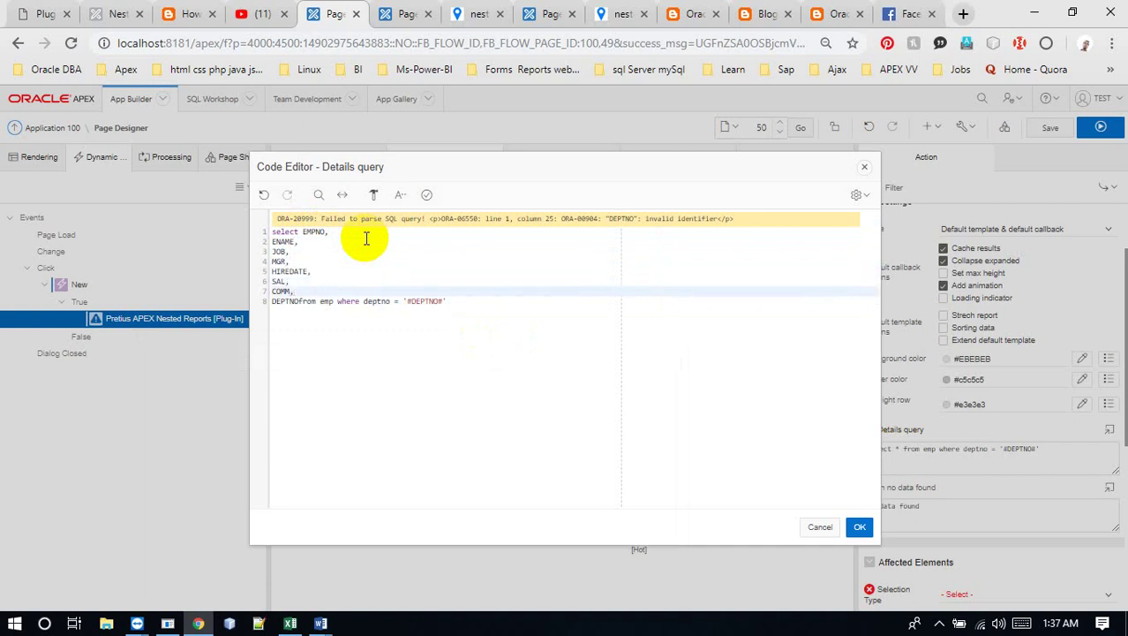
pyautogui.click(298, 301)
pyautogui.press('Return')
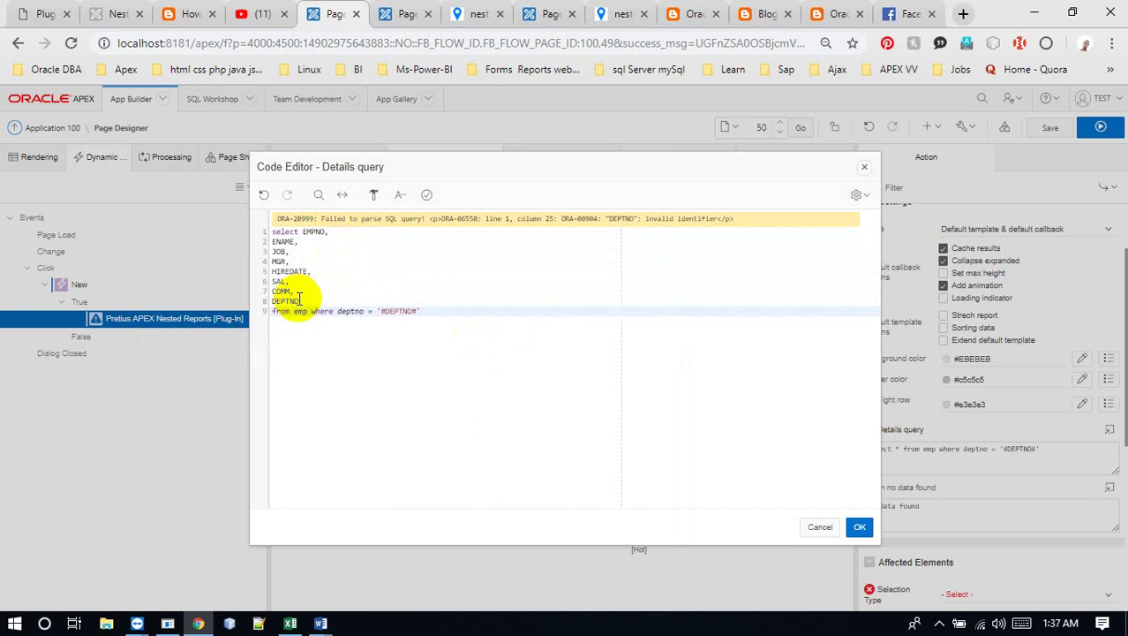
# Validate the Details query, change its table to scott.emp, validate again and accept the code.
pyautogui.click(428, 194)
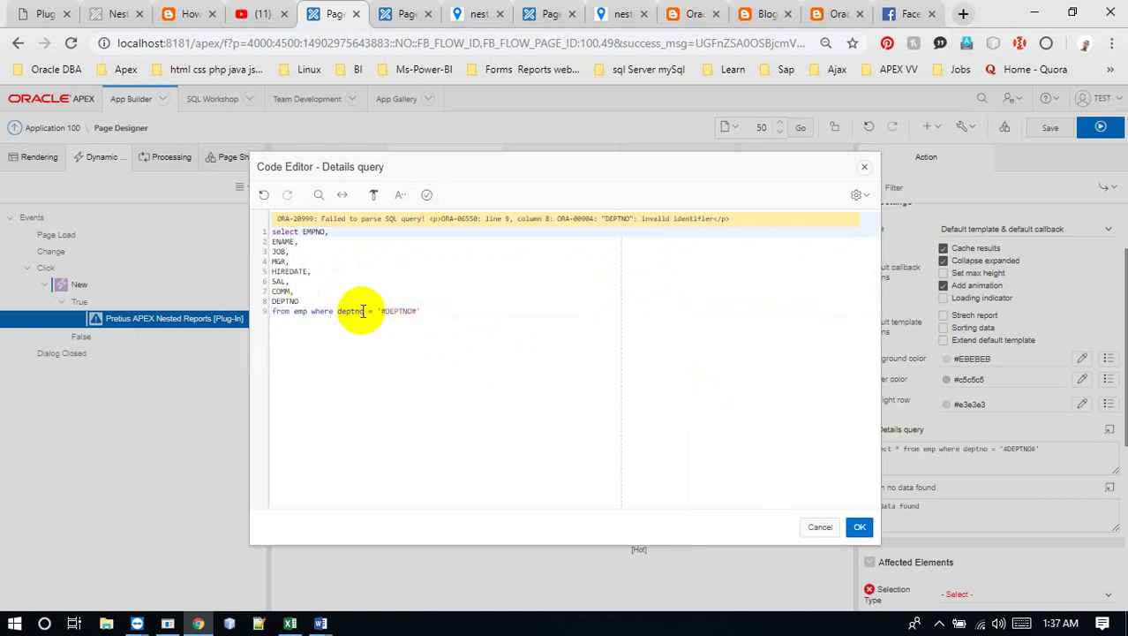
pyautogui.click(291, 311)
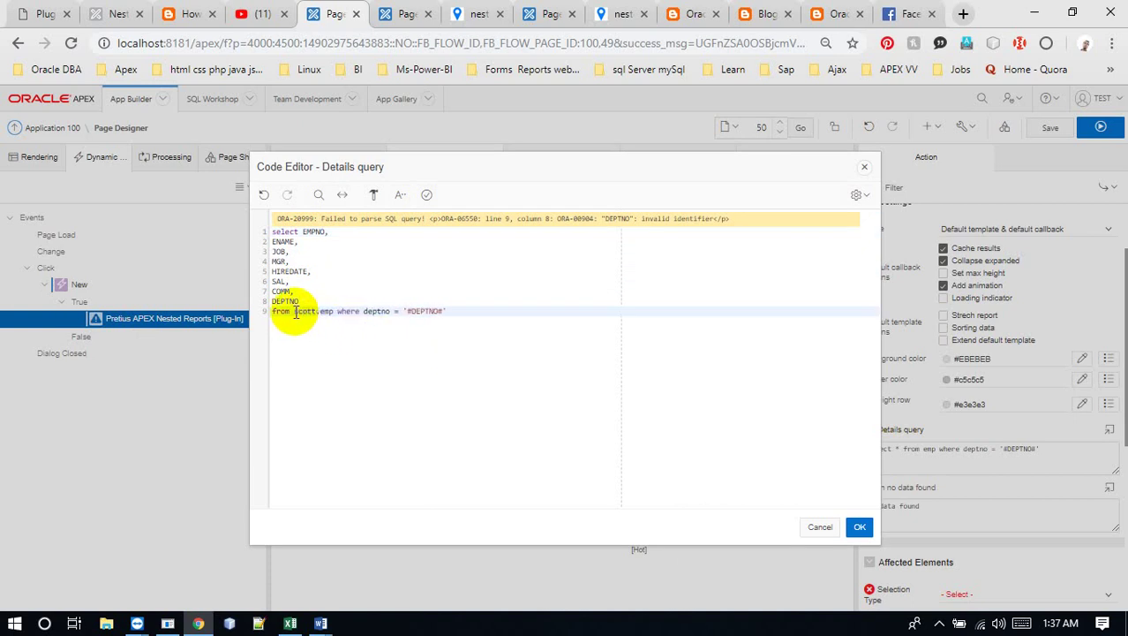
pyautogui.click(426, 194)
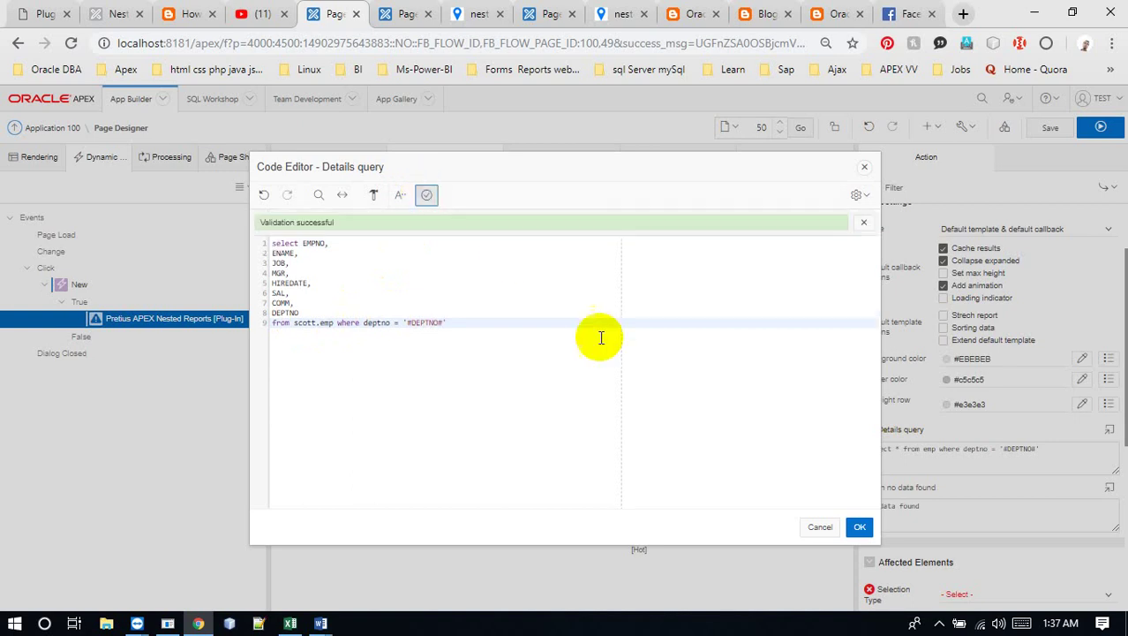
pyautogui.click(859, 527)
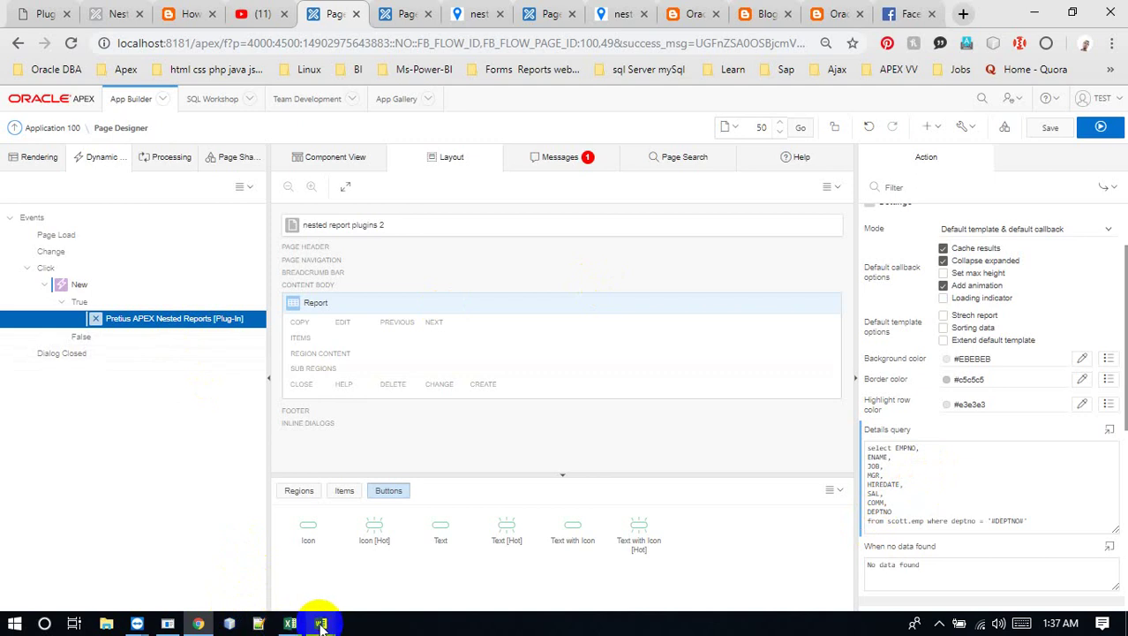
# Switch to the Word guide, make the details query bold, read the remaining instructions, and return to the page designer in Chrome.
pyautogui.moveTo(321, 622)
pyautogui.click(372, 584)
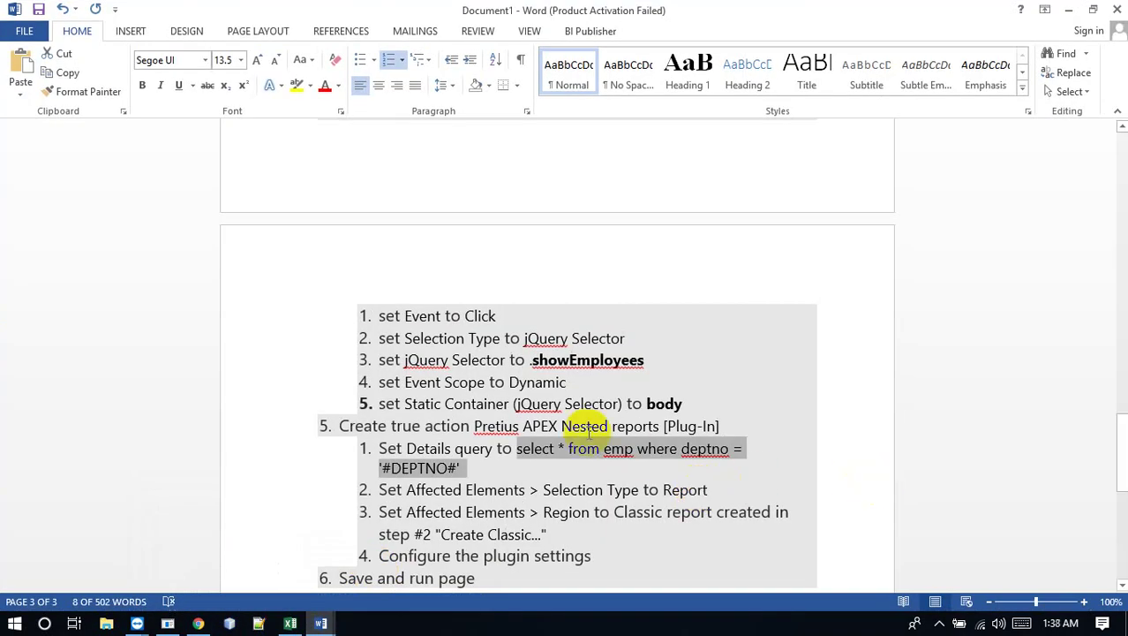
pyautogui.click(142, 87)
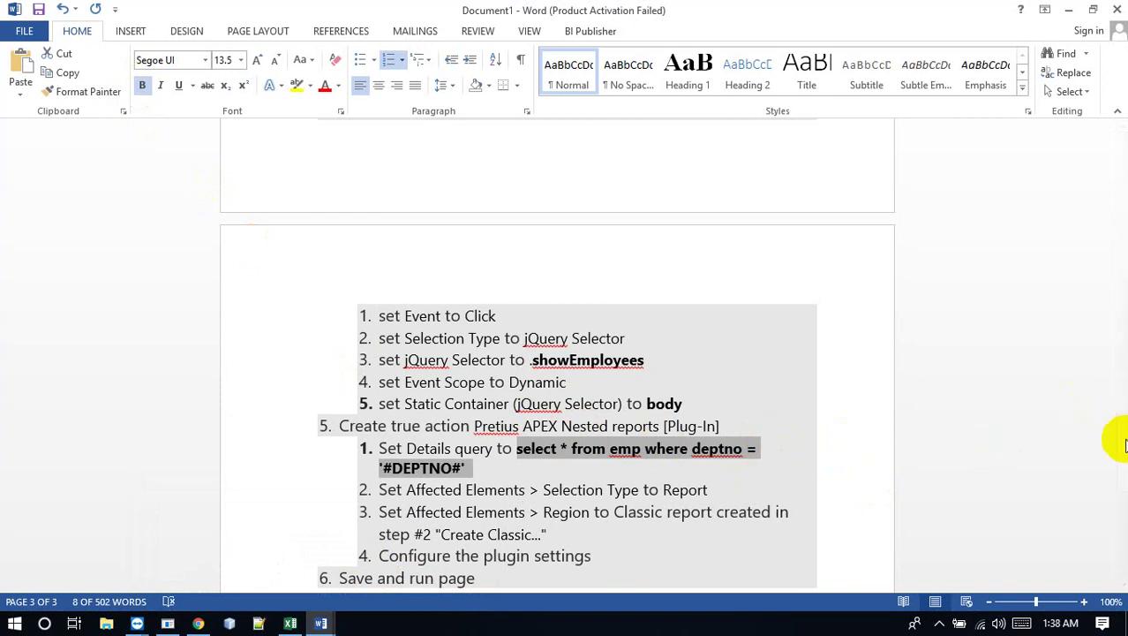
pyautogui.moveTo(1123, 461); pyautogui.dragTo(1123, 471)
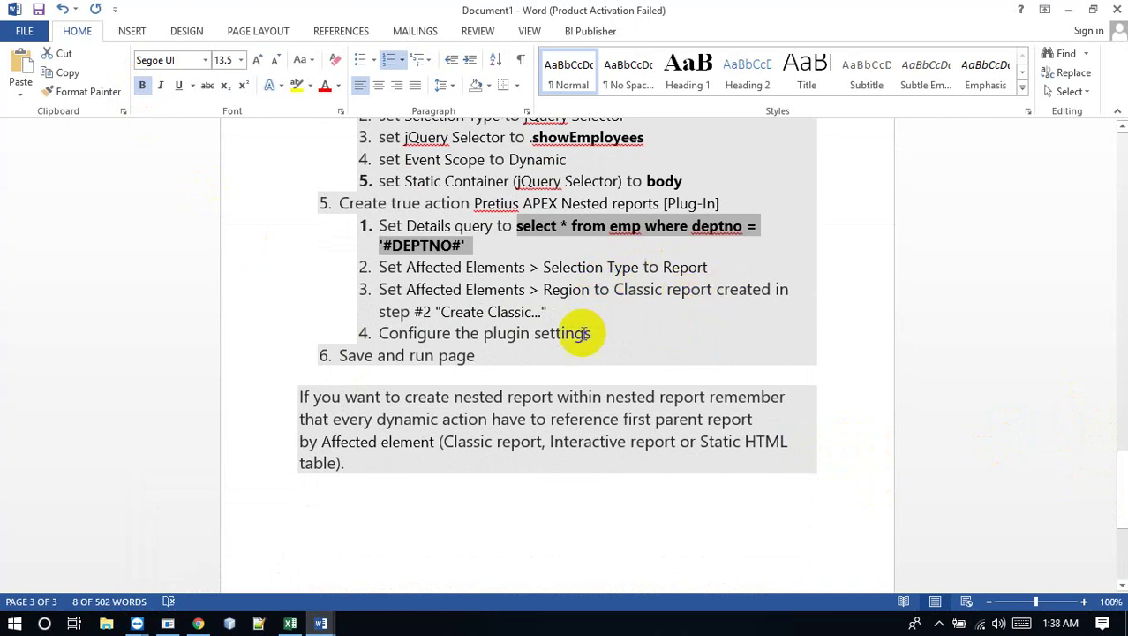
pyautogui.click(1068, 10)
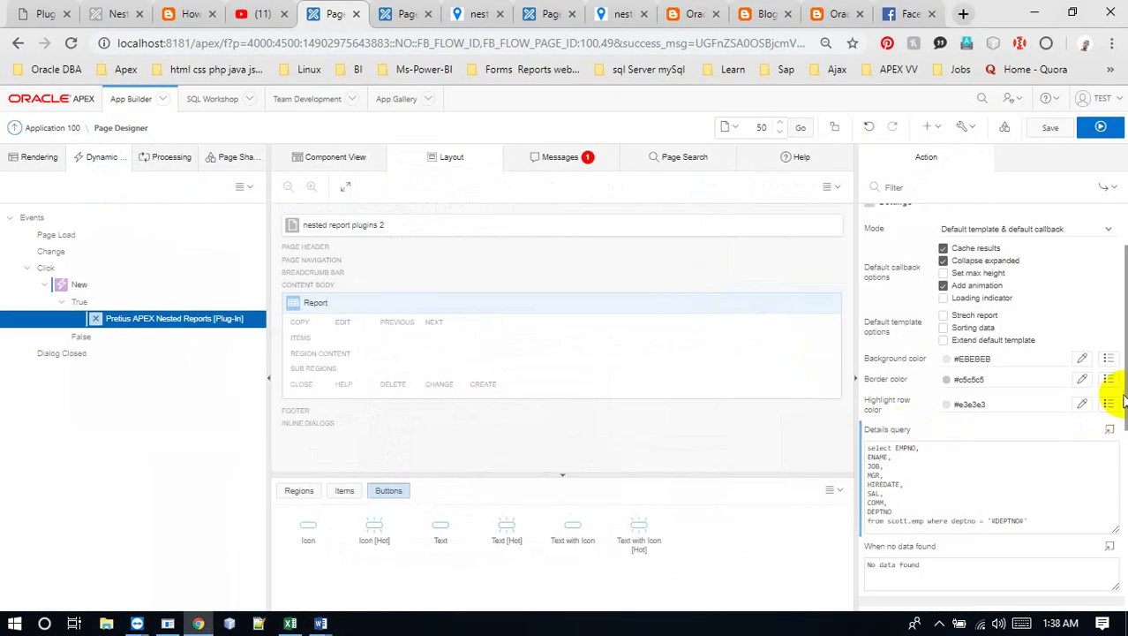
# Set the plugin action's Affected Elements Selection Type to Region and its Region to Report, and save the page.
pyautogui.moveTo(1124, 400); pyautogui.dragTo(1124, 468)
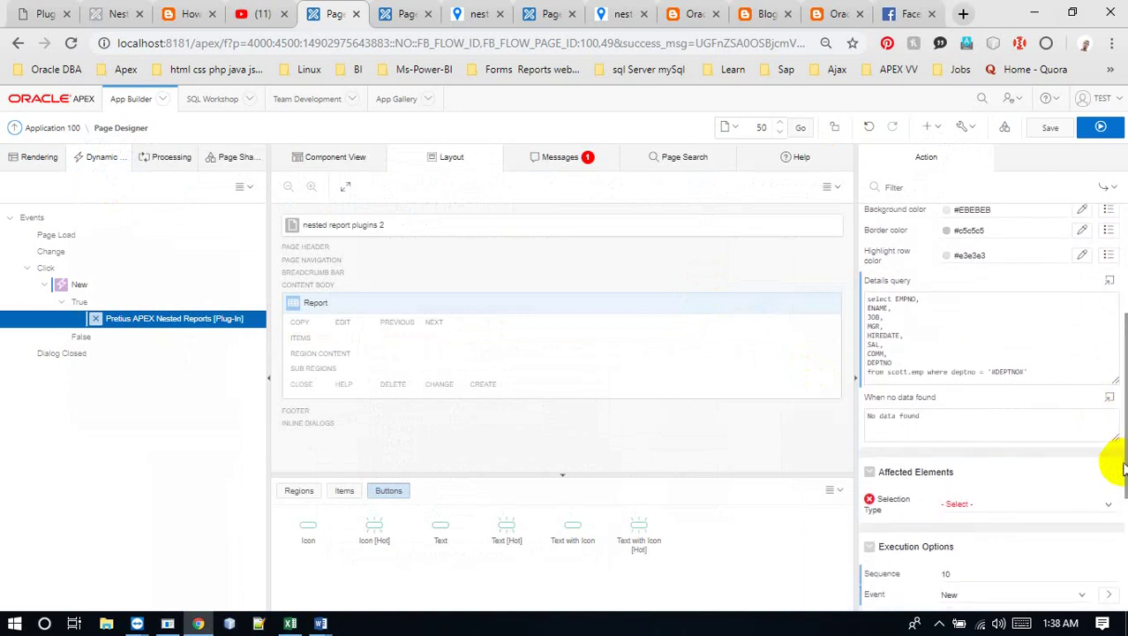
pyautogui.click(977, 504)
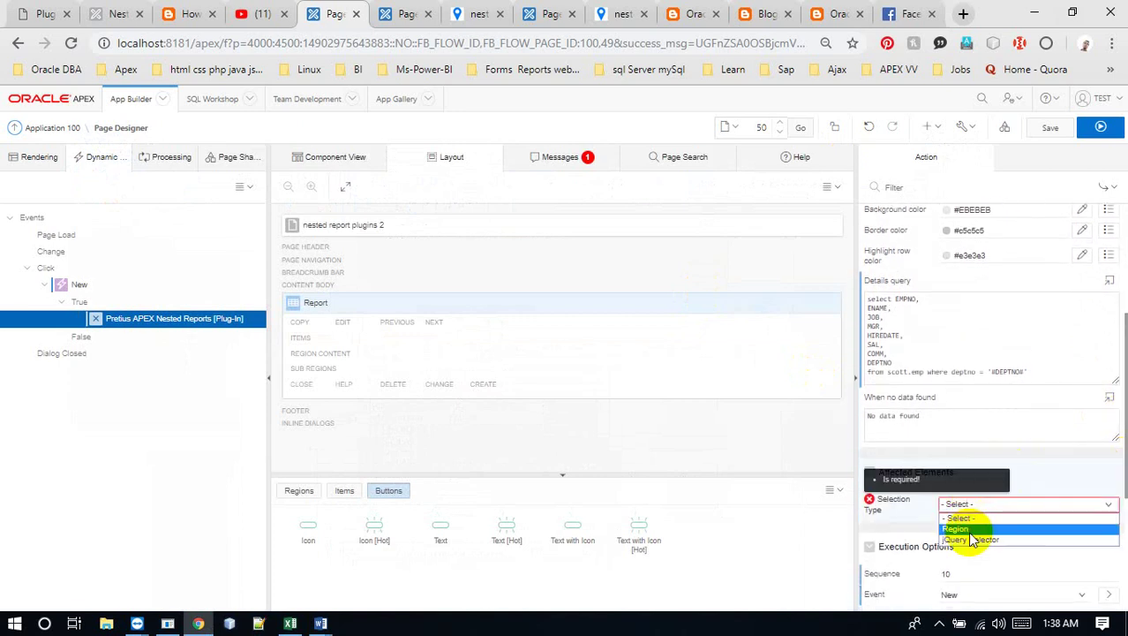
pyautogui.click(970, 529)
pyautogui.click(965, 520)
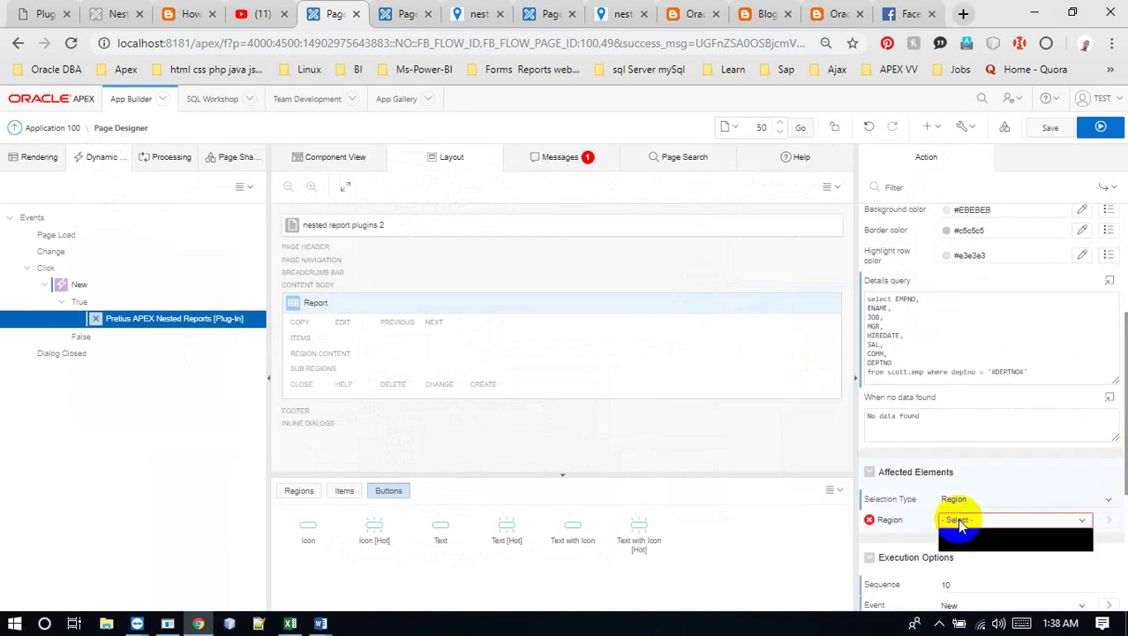
pyautogui.click(958, 544)
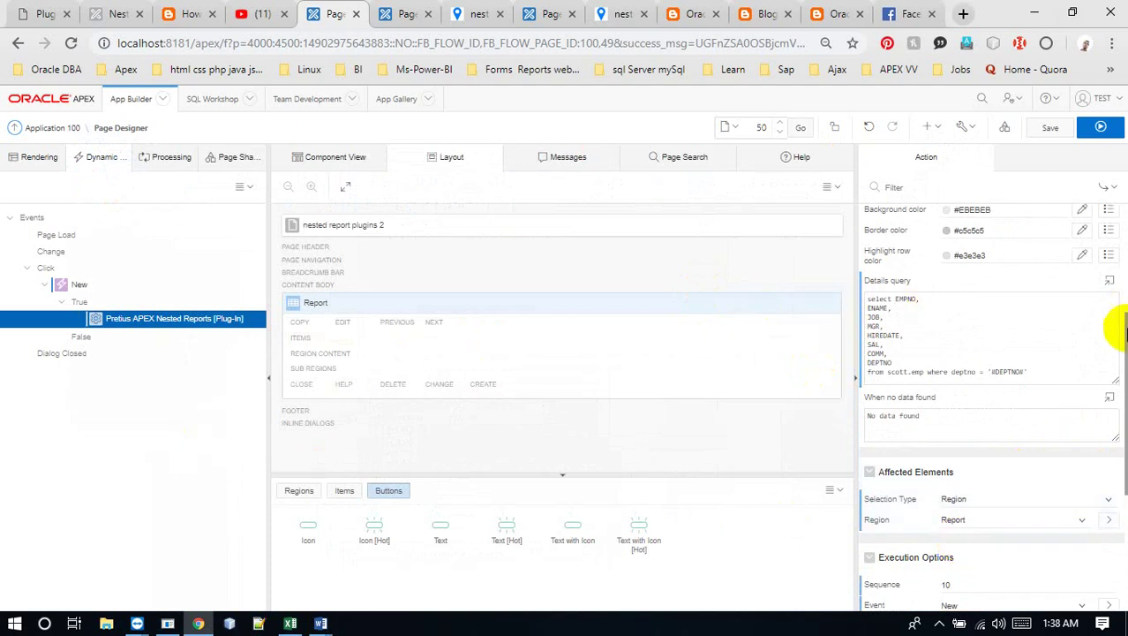
pyautogui.scroll(-3, 1120, 331)
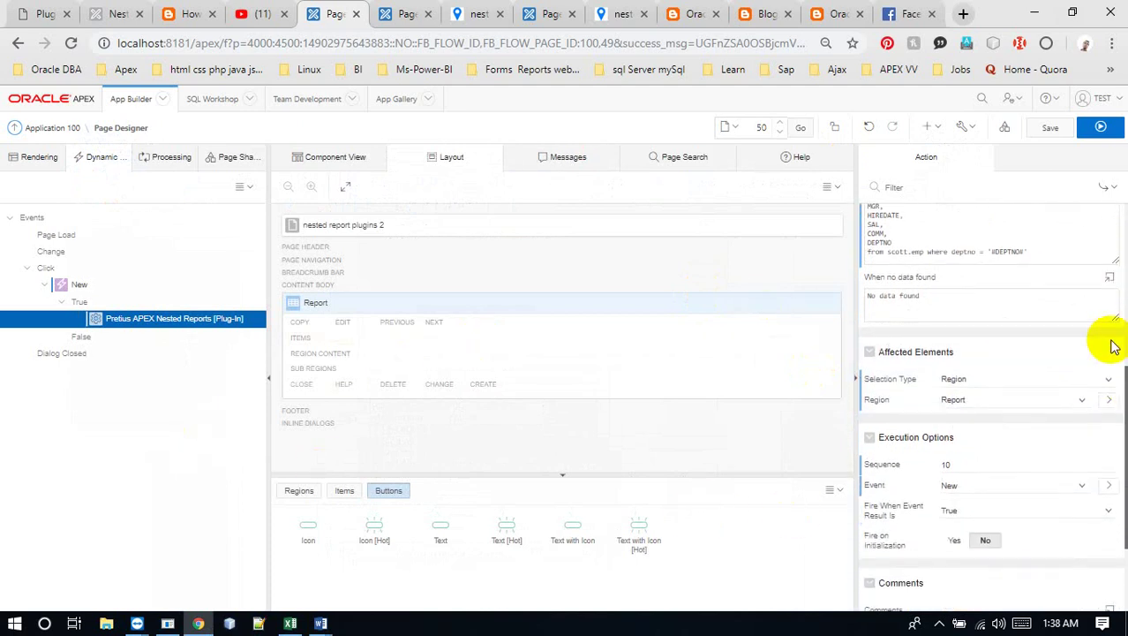
pyautogui.click(1047, 129)
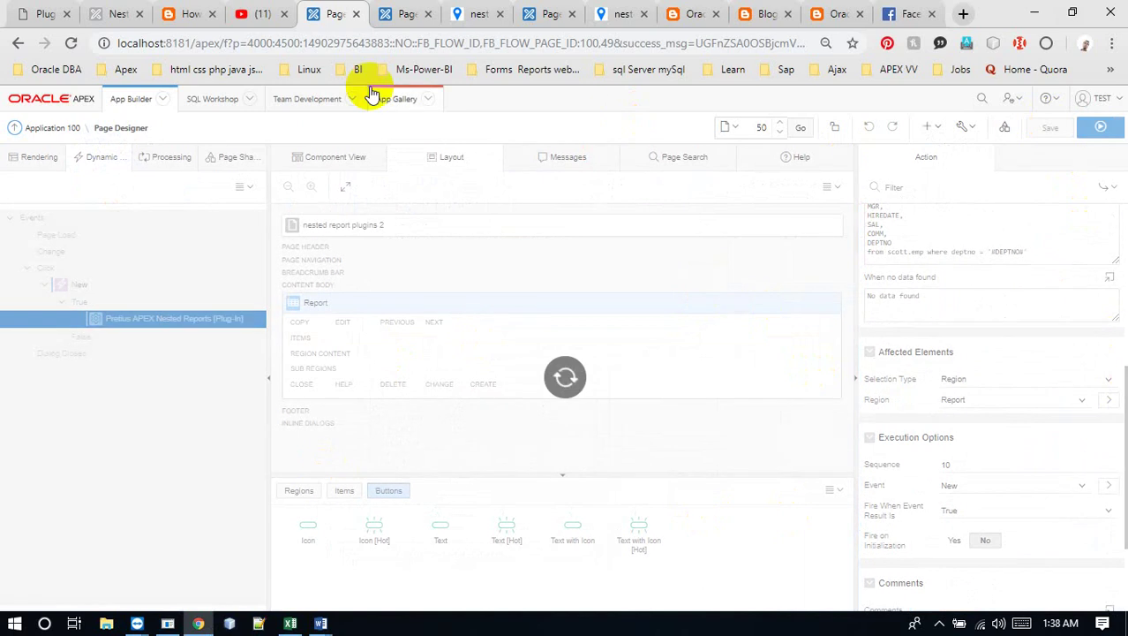
# Switch to the running nested report plugins 2 page and reload it to check the department report.
pyautogui.click(385, 17)
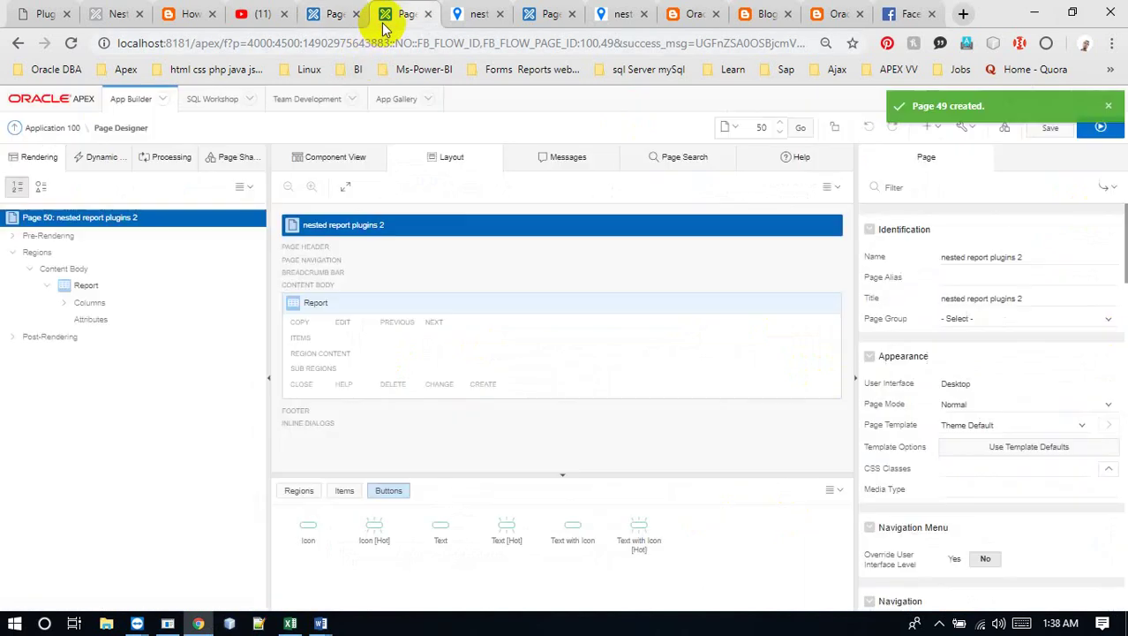
pyautogui.click(455, 16)
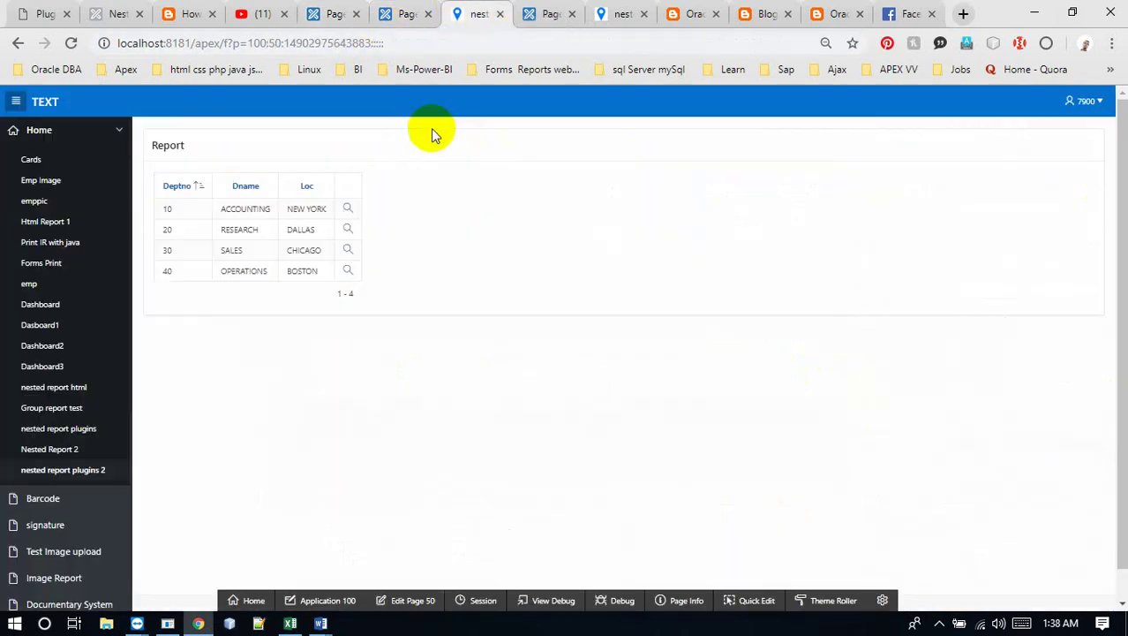
pyautogui.rightClick(386, 204)
pyautogui.click(419, 261)
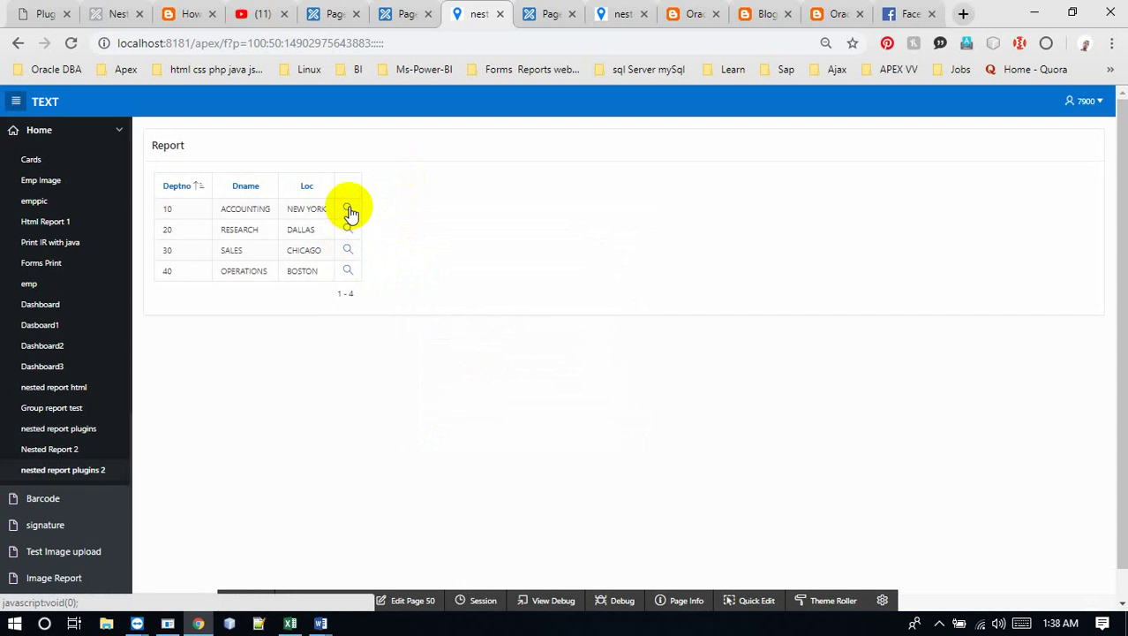
# Return to the page designer and recheck the plugin action's Affected Elements, reselecting Region as Selection Type and Report as Region.
pyautogui.click(332, 15)
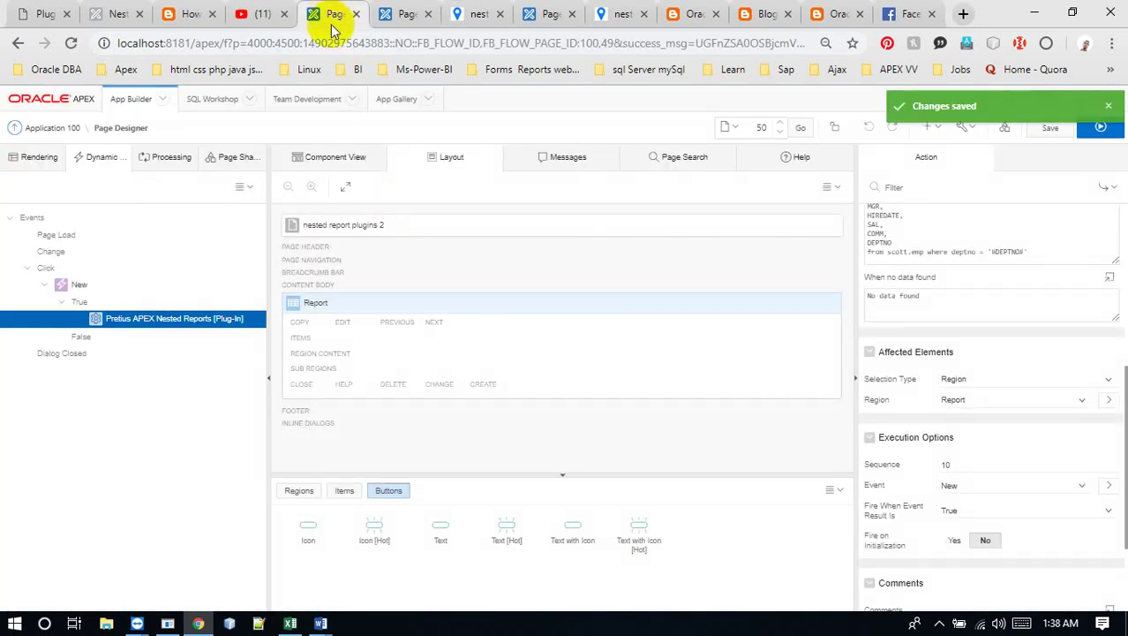
pyautogui.click(991, 386)
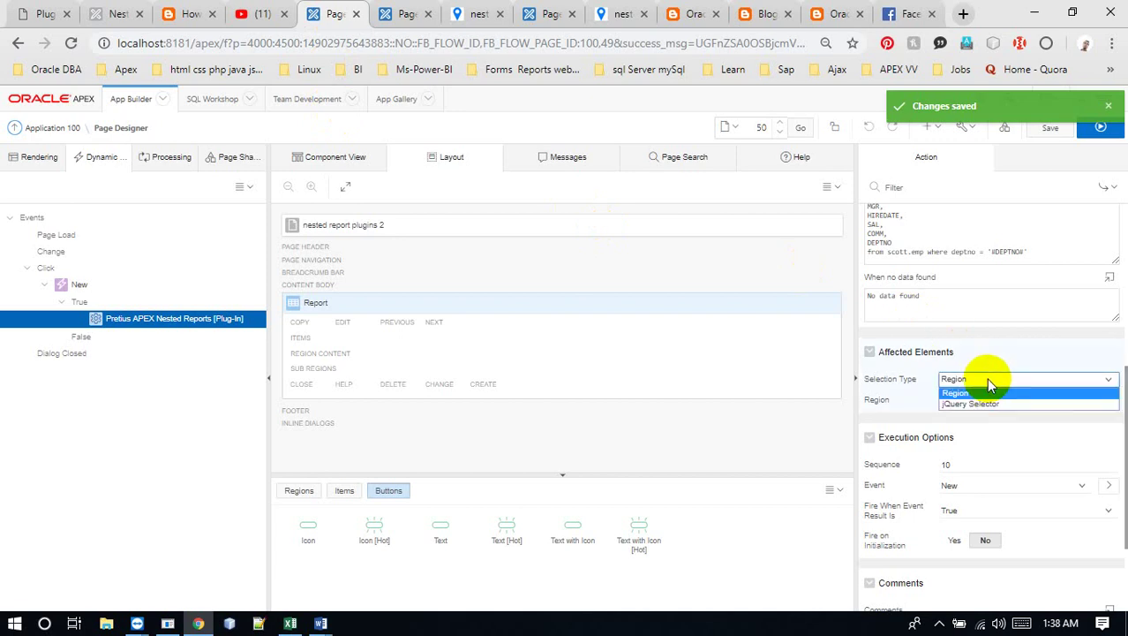
pyautogui.click(988, 393)
pyautogui.click(982, 401)
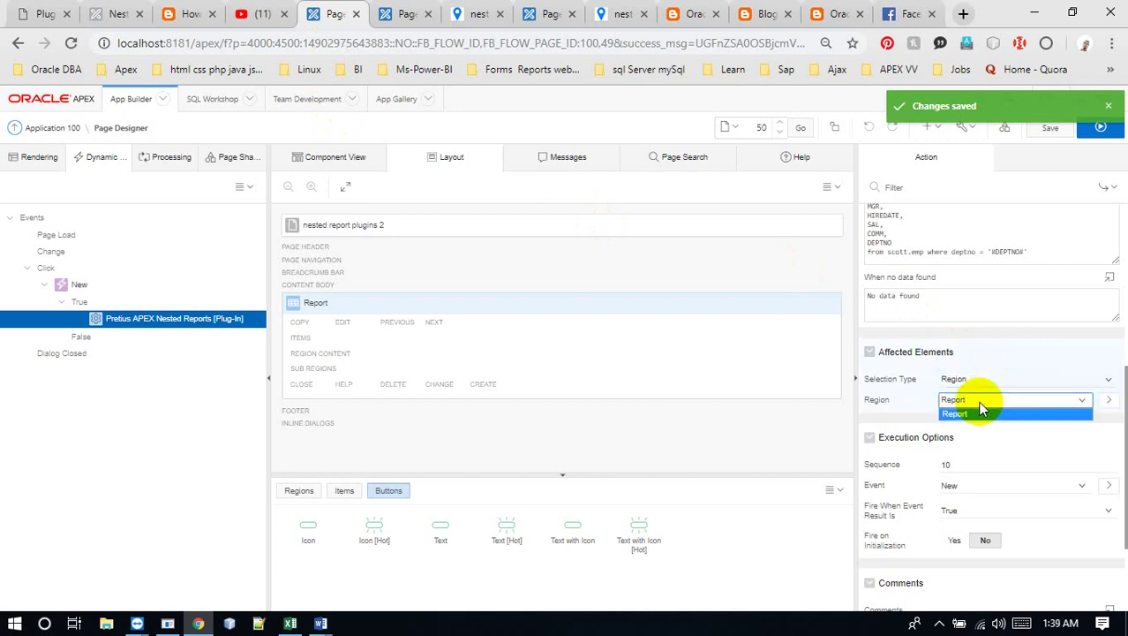
pyautogui.click(982, 412)
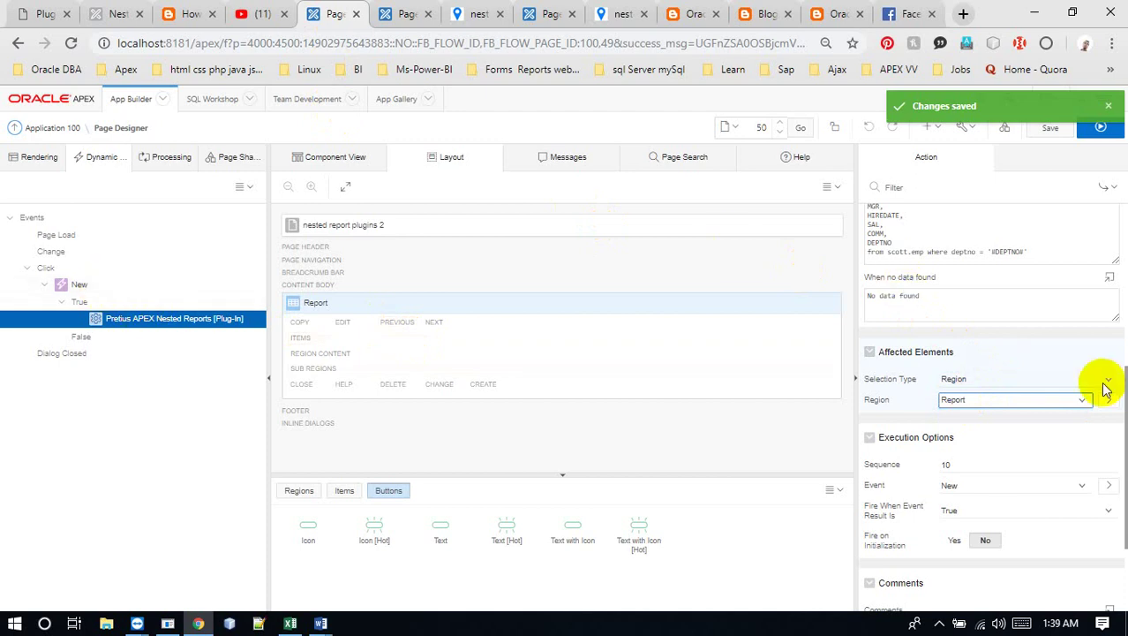
pyautogui.moveTo(1123, 388); pyautogui.dragTo(1110, 201)
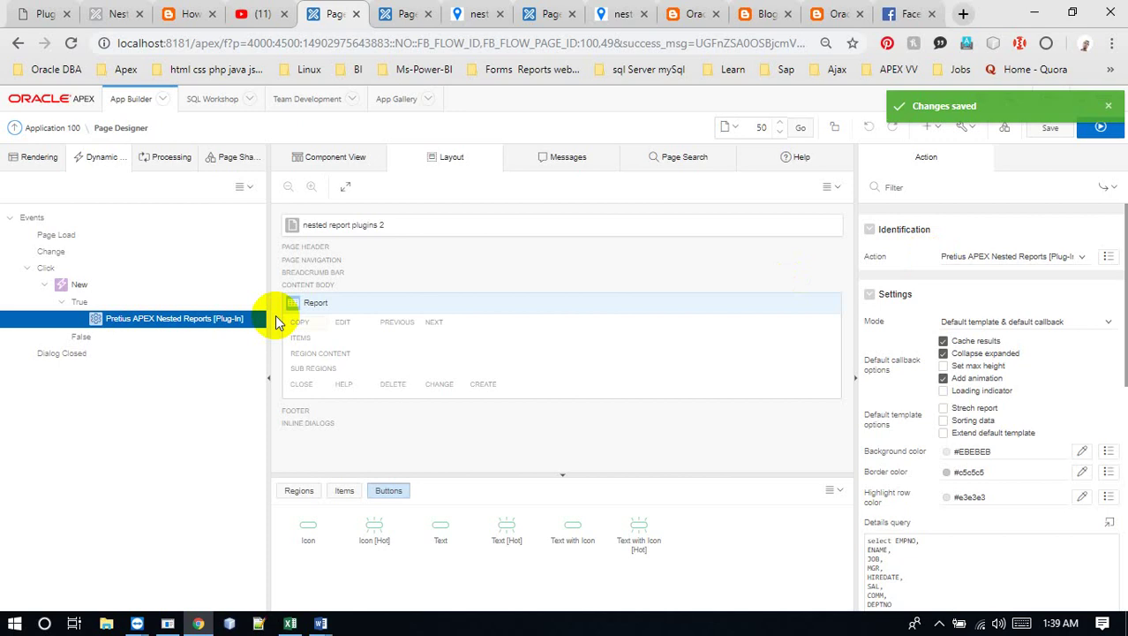
# Compare the New dynamic action's settings with the Click event instructions in the Word guide and return to the page designer.
pyautogui.click(83, 284)
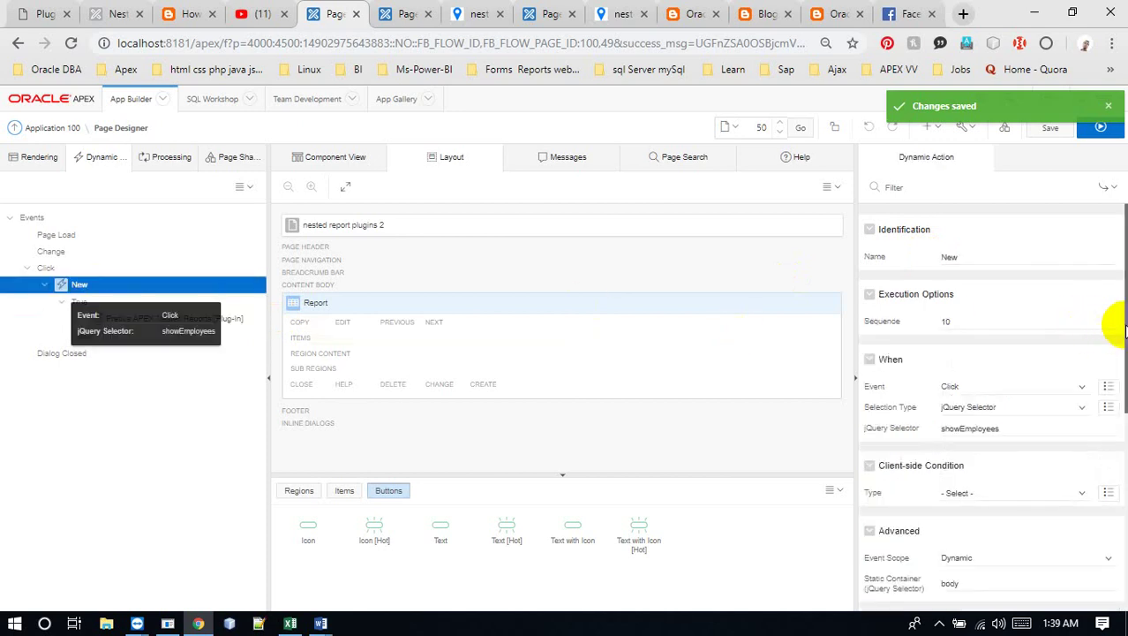
pyautogui.click(320, 623)
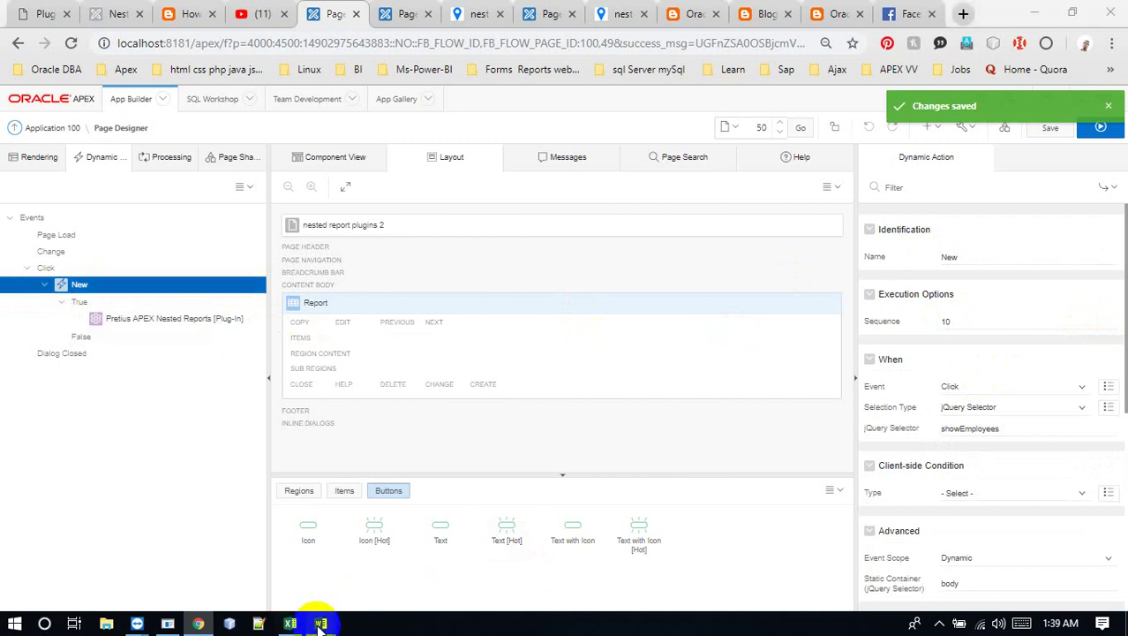
pyautogui.click(378, 582)
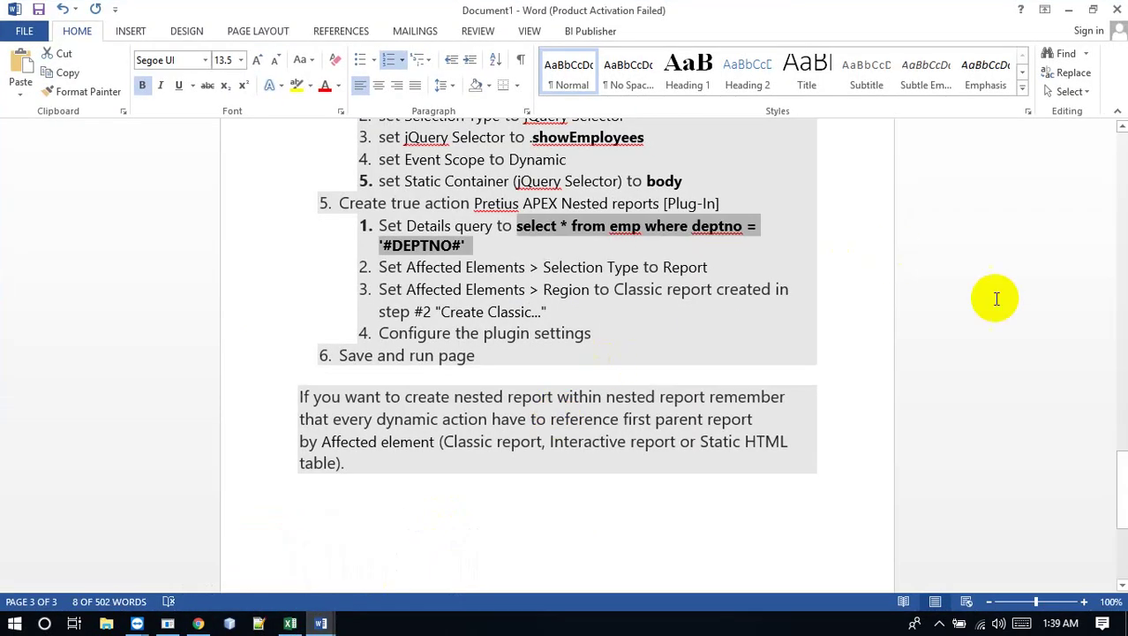
pyautogui.moveTo(1121, 472); pyautogui.dragTo(1123, 456)
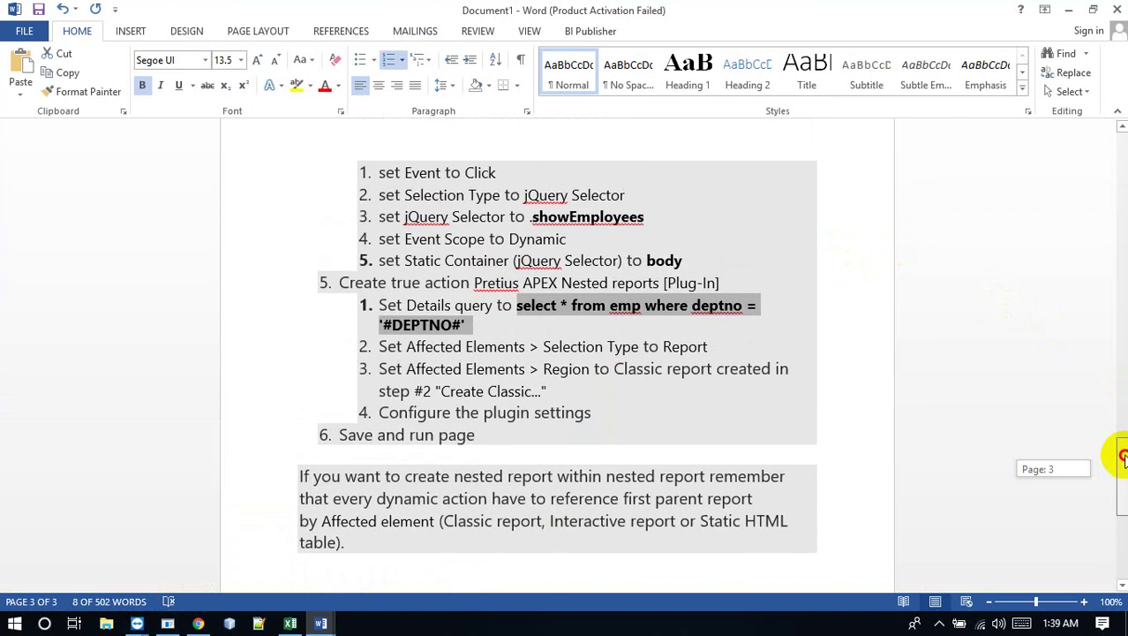
pyautogui.moveTo(1123, 455); pyautogui.dragTo(1125, 460)
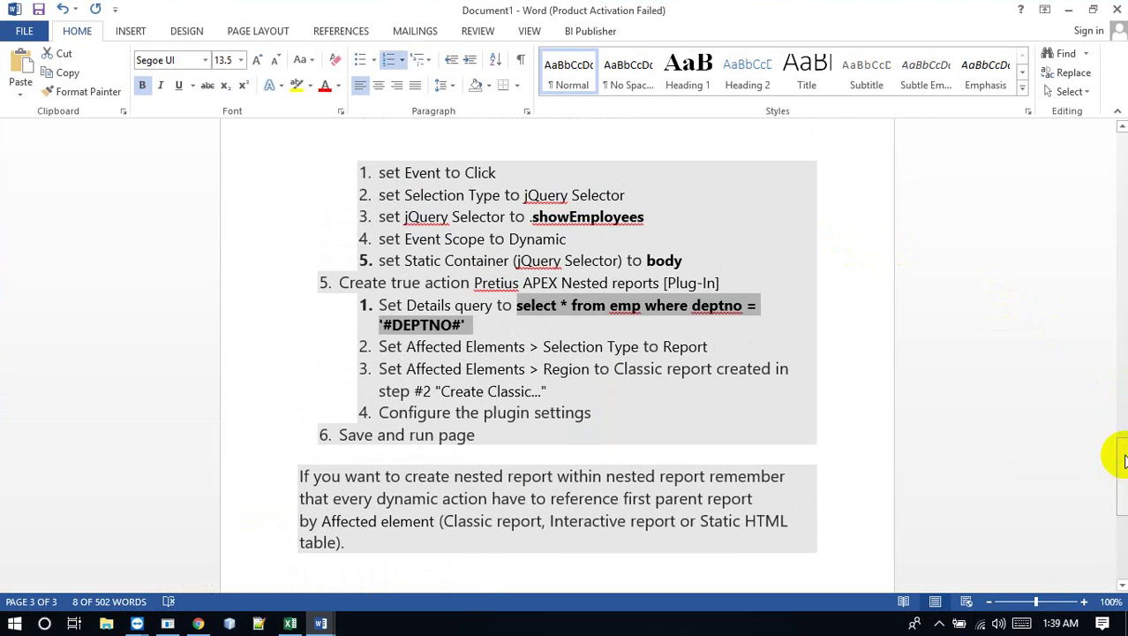
pyautogui.click(199, 623)
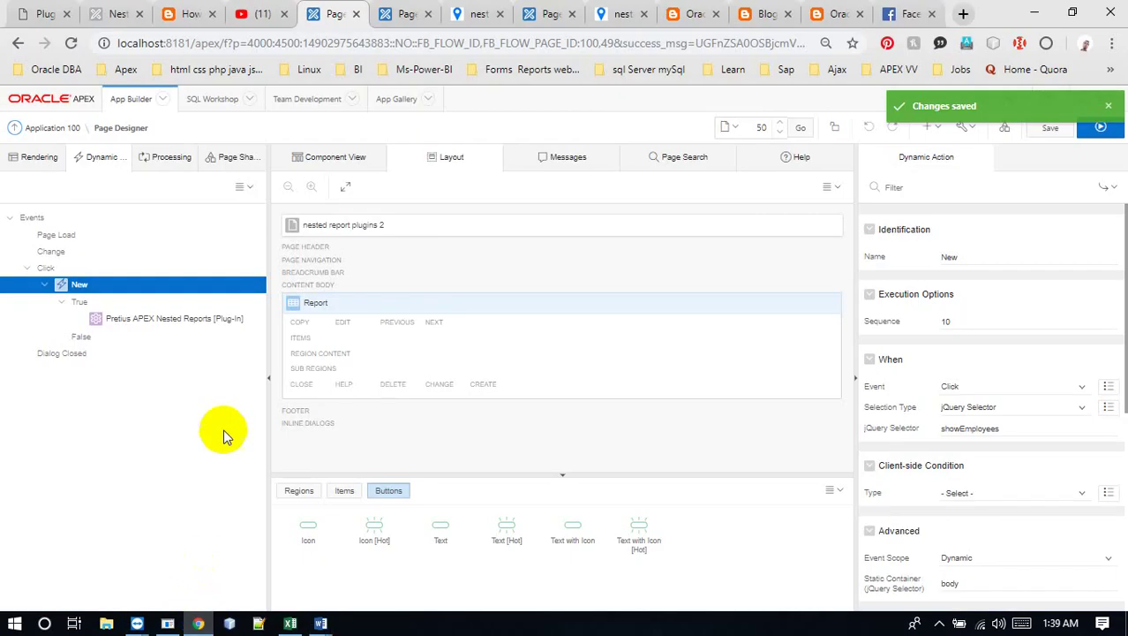
# Select the Pretius nested reports action, review the guide's derived column instructions in Word, and return to the page designer in Chrome.
pyautogui.click(123, 321)
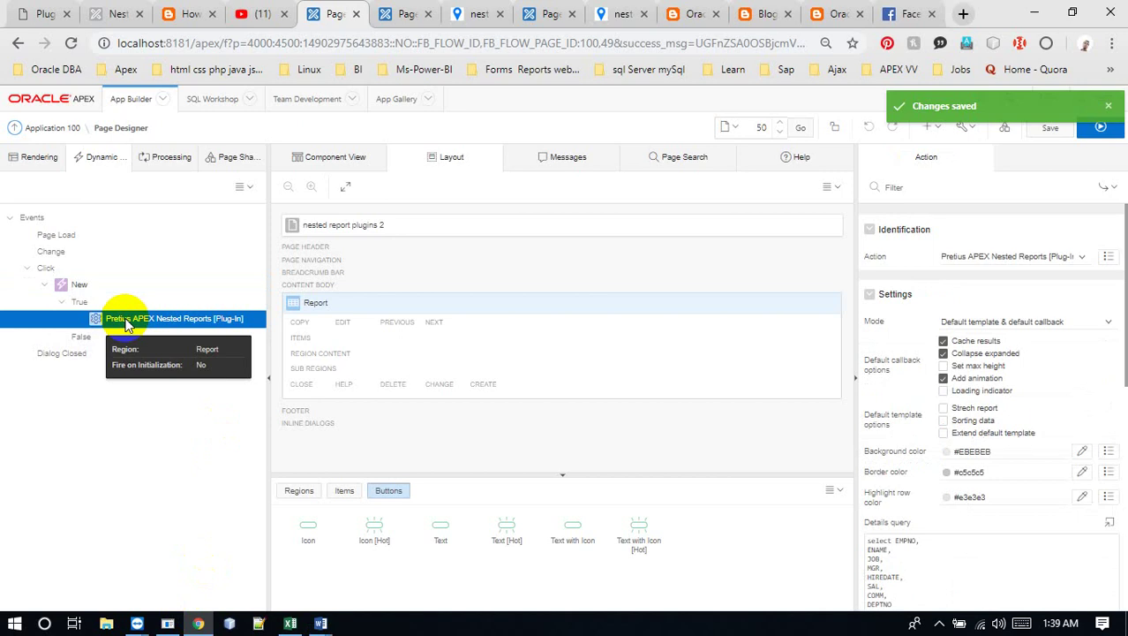
pyautogui.moveTo(323, 625)
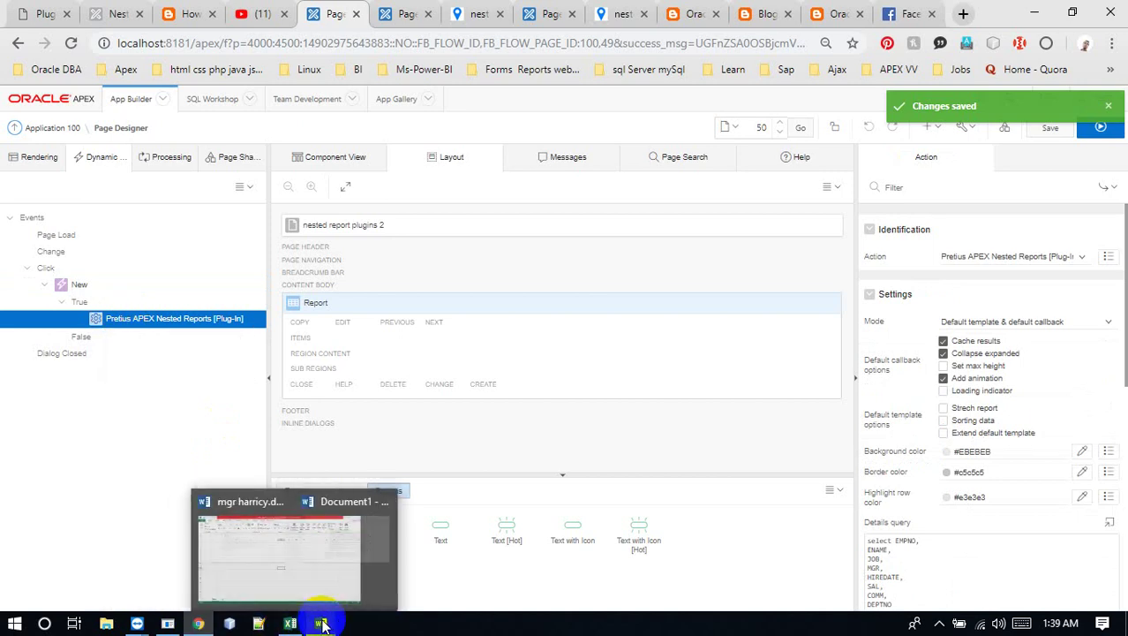
pyautogui.click(390, 574)
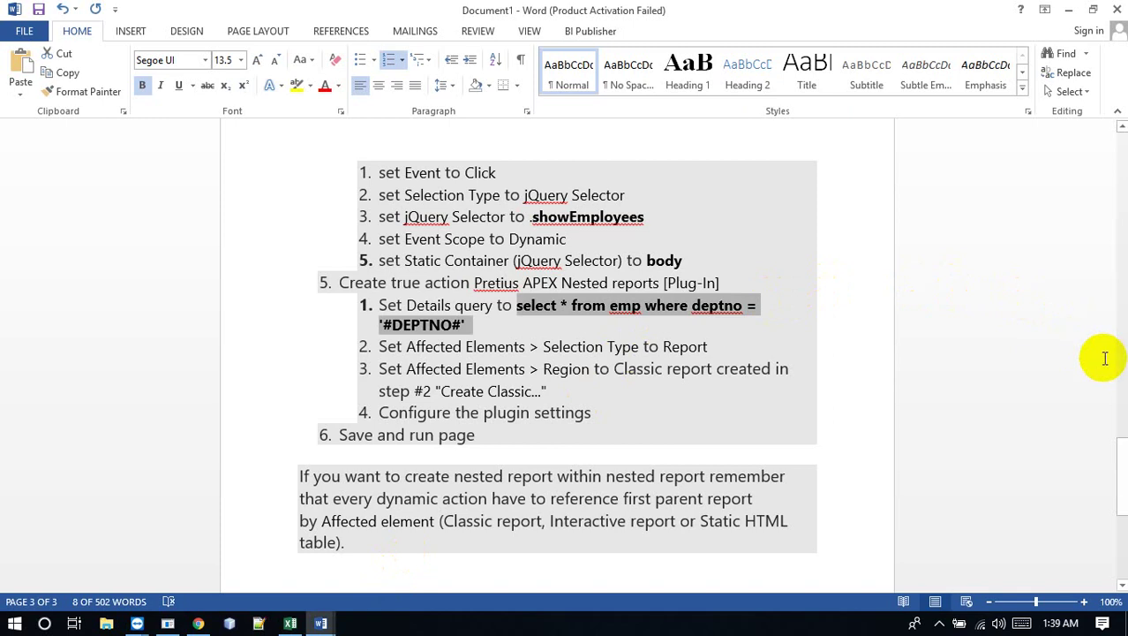
pyautogui.moveTo(1123, 450); pyautogui.dragTo(1118, 373)
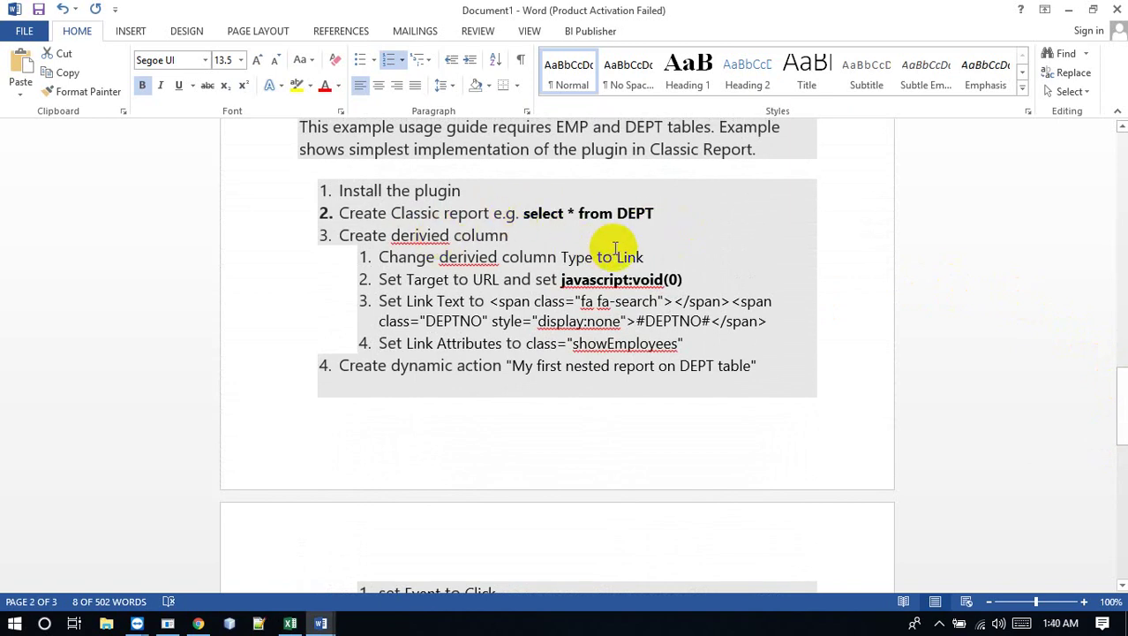
pyautogui.doubleClick(574, 279)
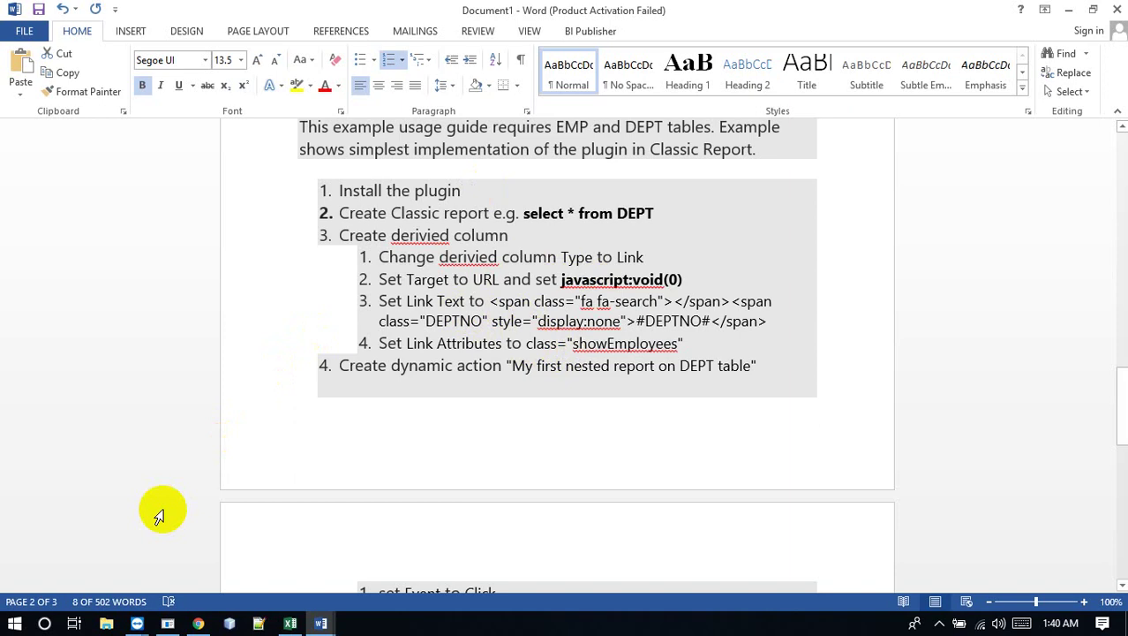
pyautogui.click(199, 624)
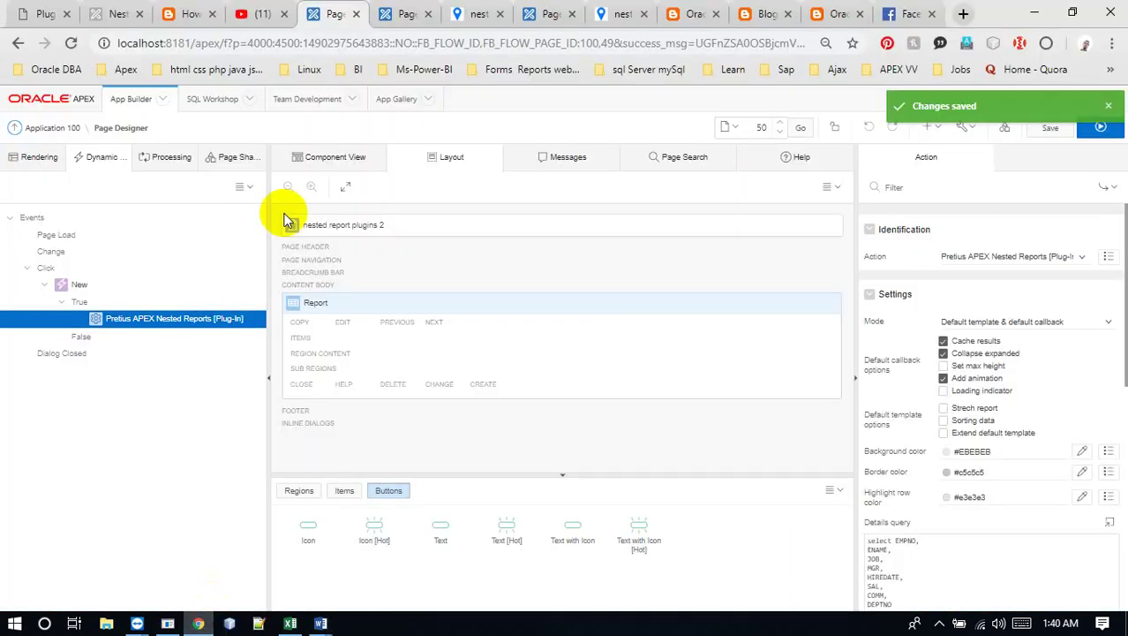
# Run page 50 and try the employee detail link in the SALES row.
pyautogui.click(1088, 128)
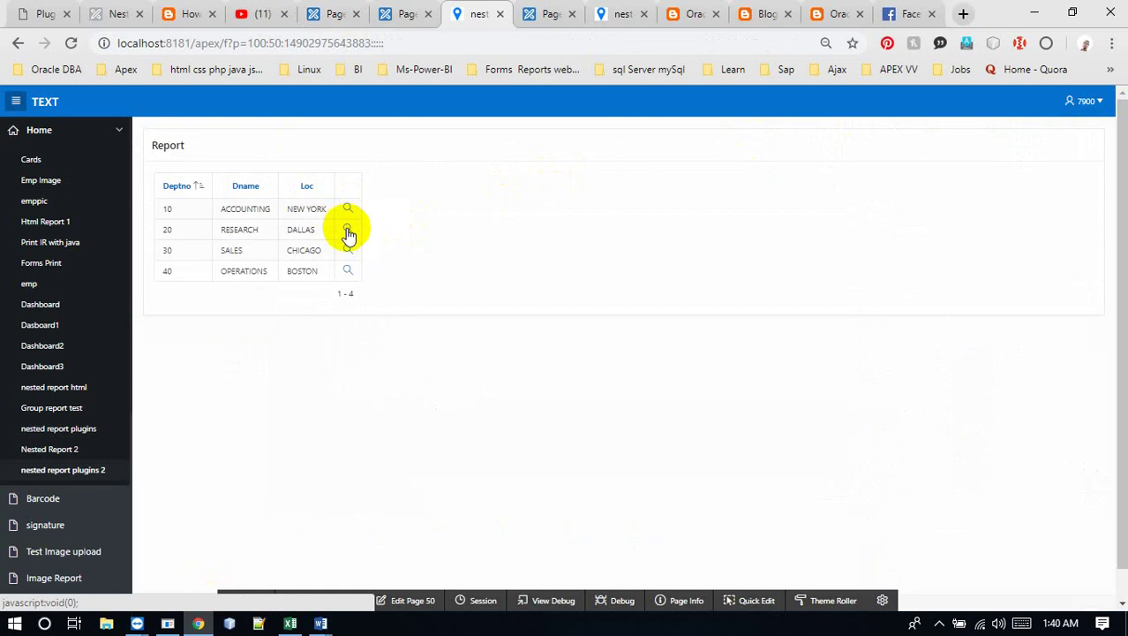
pyautogui.click(347, 248)
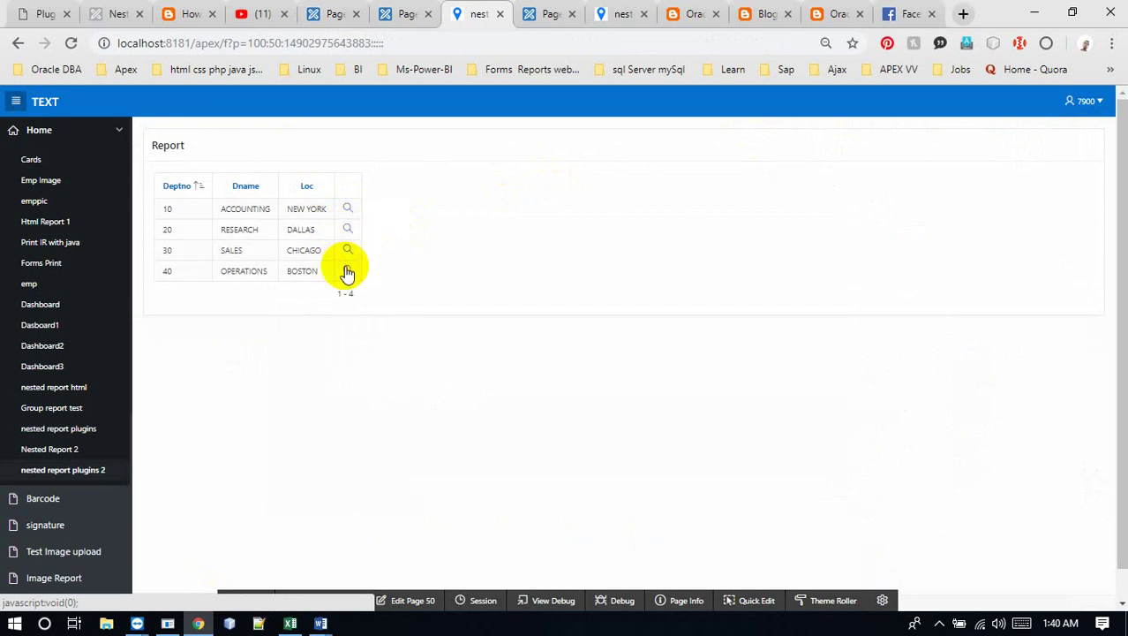
# Return to the page designer and review the plugin action's details query, Affected Elements and Execution Options, followed by the New dynamic action.
pyautogui.click(317, 19)
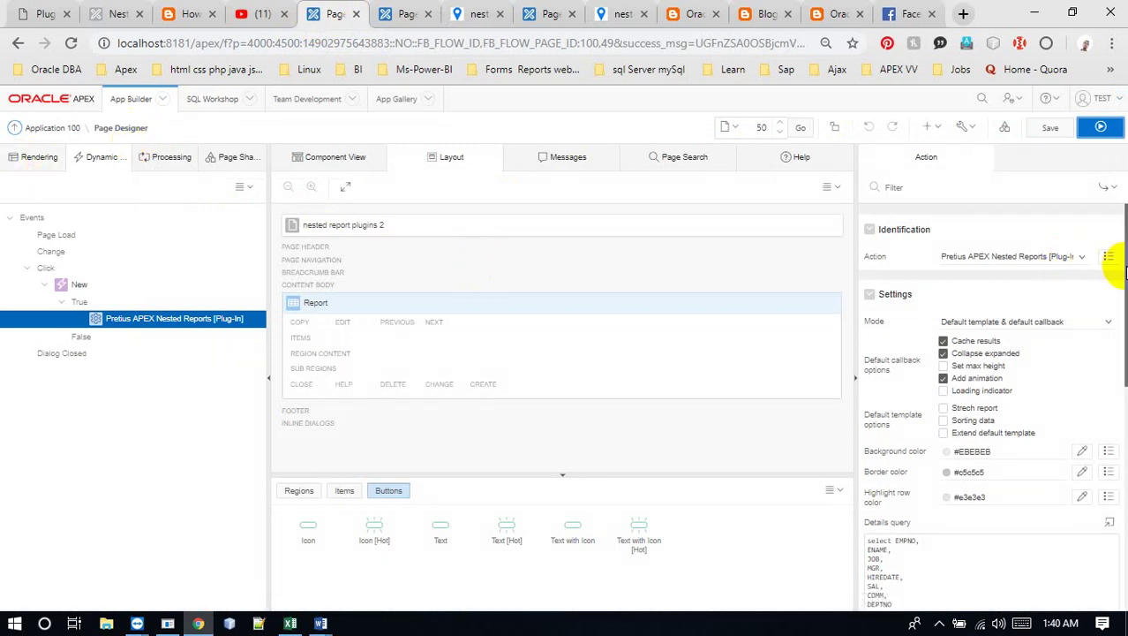
pyautogui.moveTo(1124, 283); pyautogui.dragTo(1119, 336)
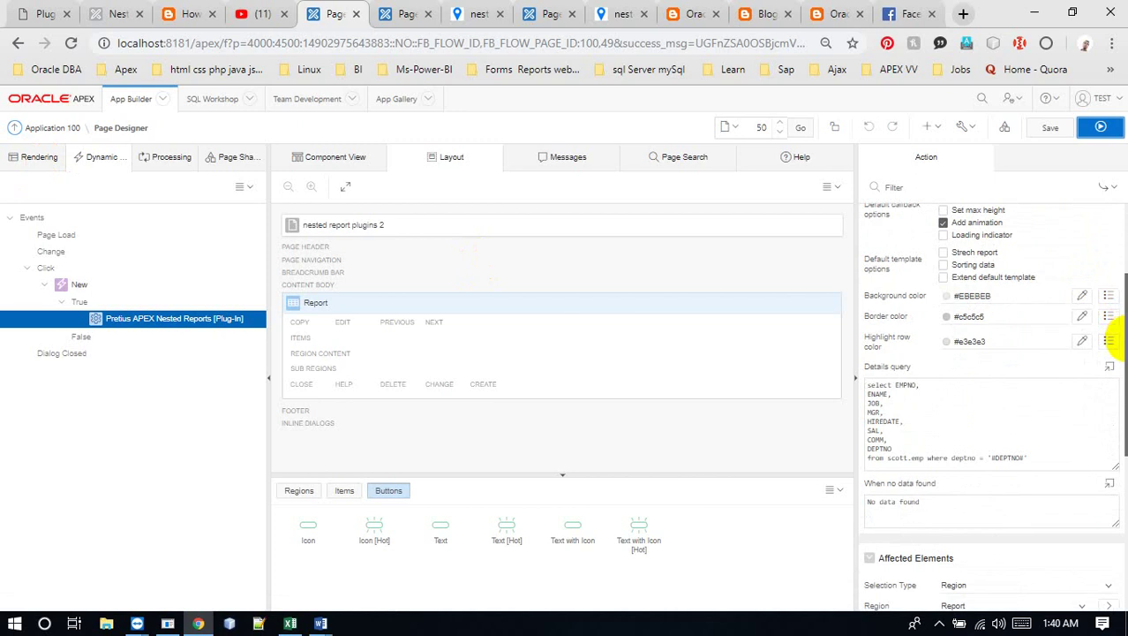
pyautogui.moveTo(1115, 340); pyautogui.dragTo(1117, 448)
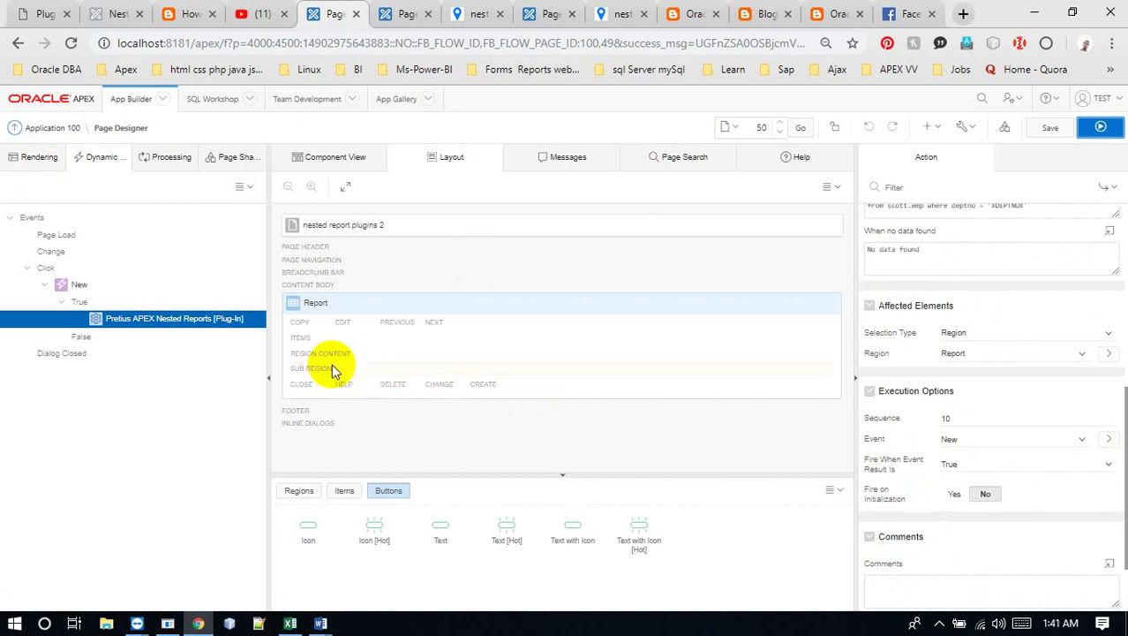
pyautogui.click(989, 441)
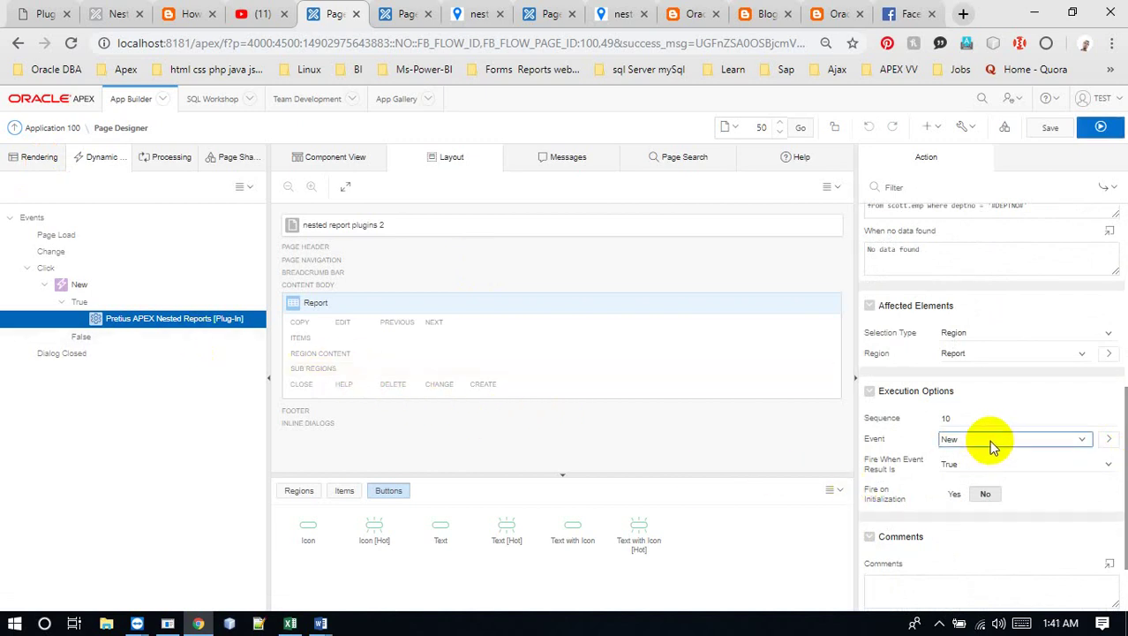
pyautogui.click(990, 447)
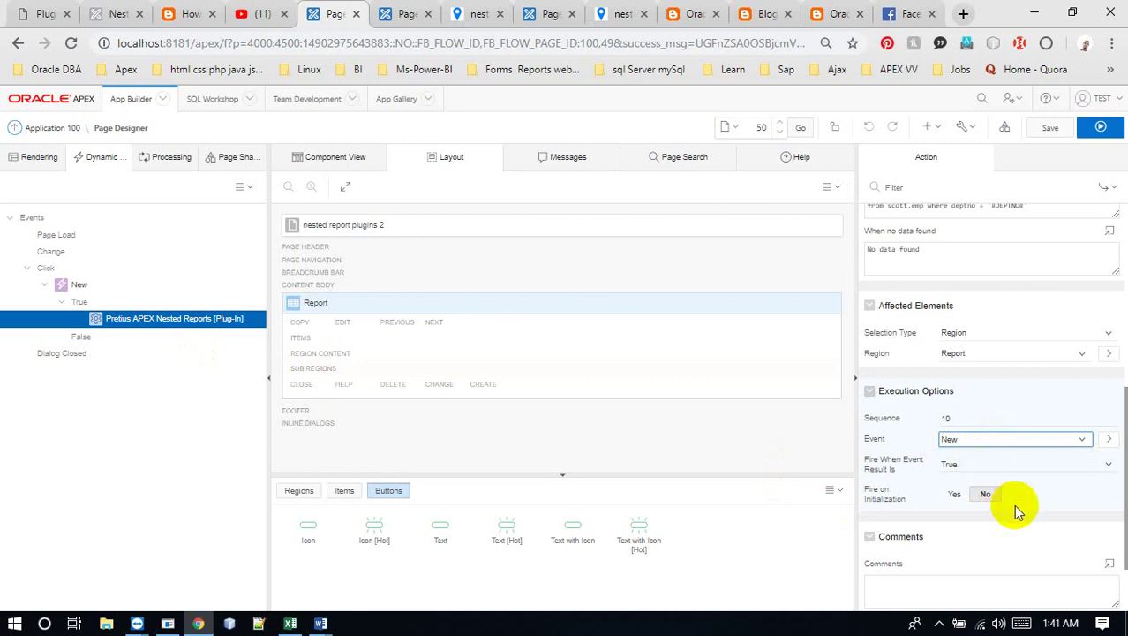
pyautogui.click(79, 284)
# Inspect the DERIVED$01 column's link target, Link Text and Link Attributes in the report region.
pyautogui.click(41, 156)
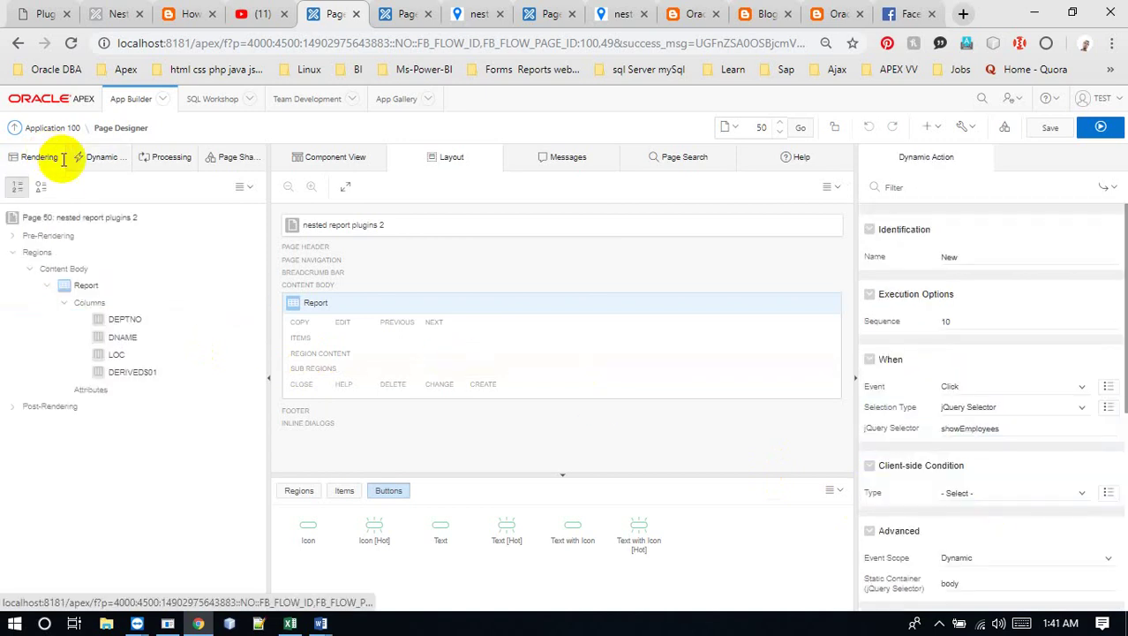
pyautogui.click(132, 373)
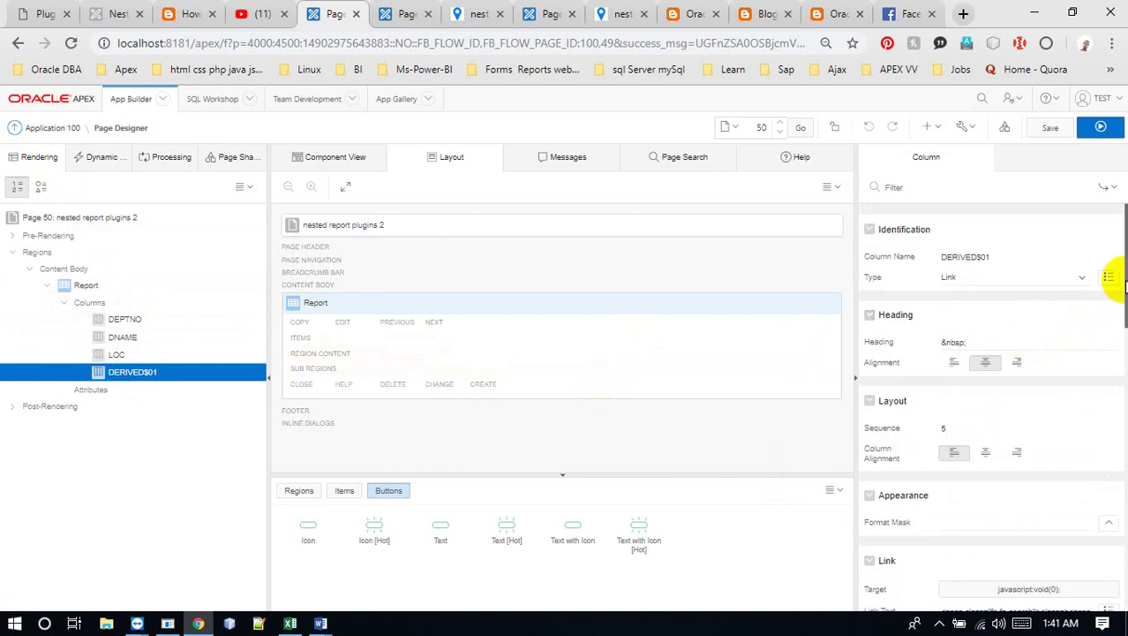
pyautogui.scroll(-3, 1115, 292)
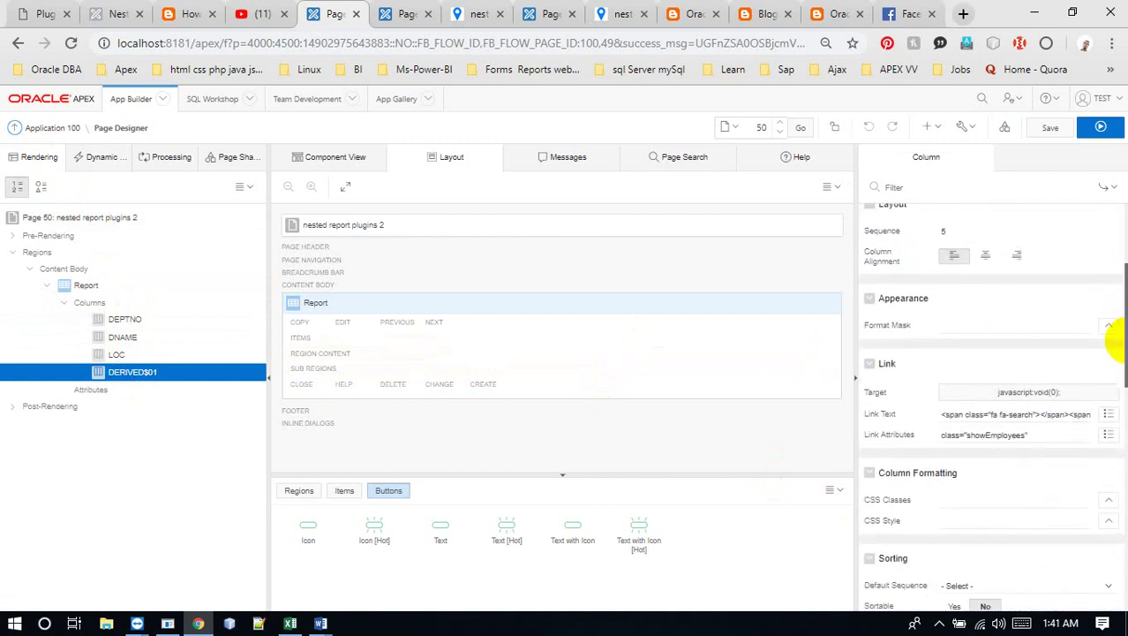
pyautogui.click(1070, 412)
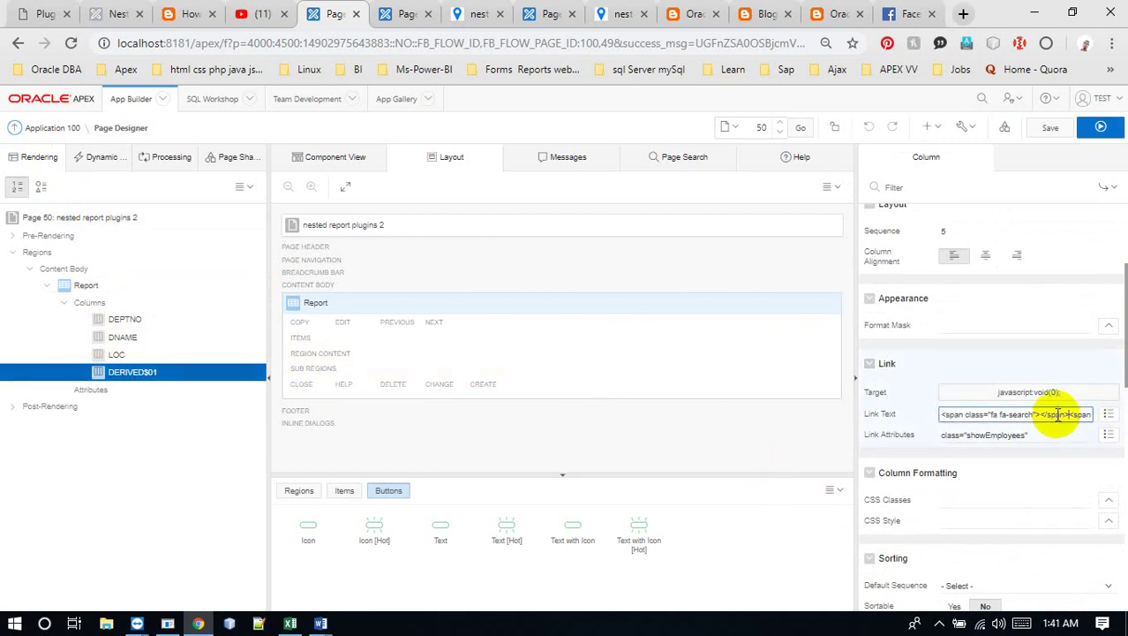
pyautogui.moveTo(320, 623)
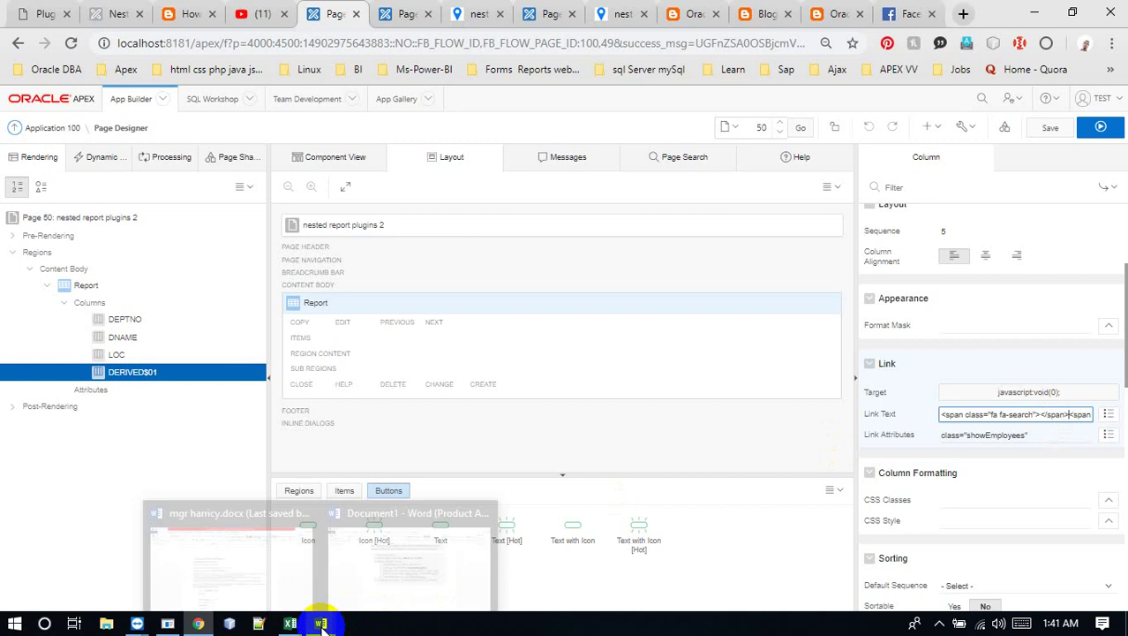
pyautogui.click(939, 624)
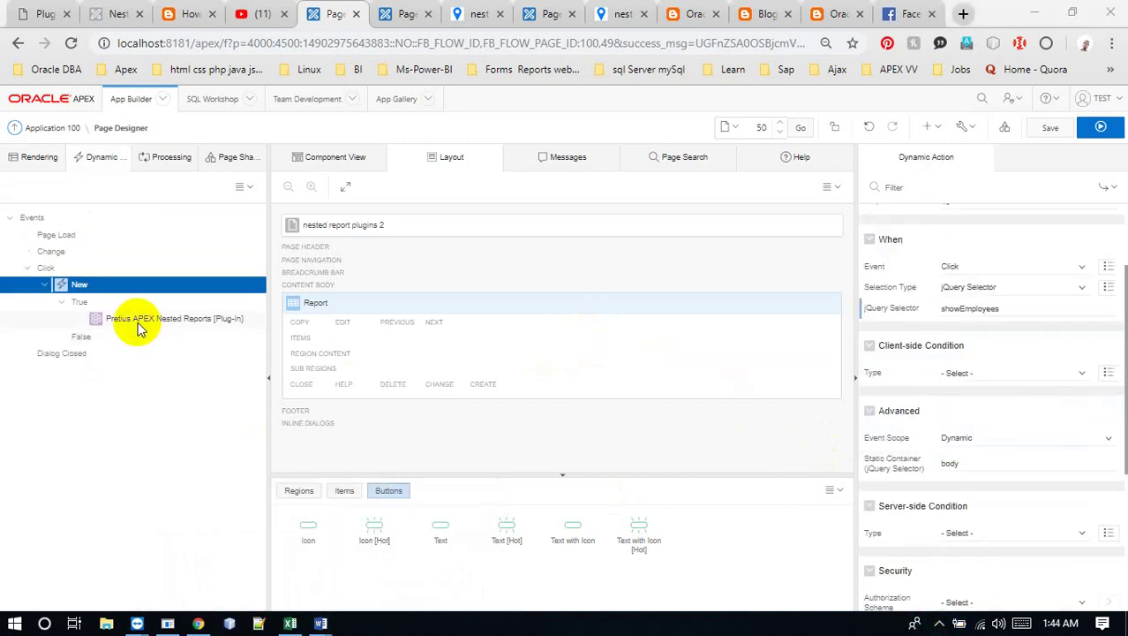
# Check the New dynamic action's jQuery Selector and save the page.
pyautogui.click(941, 307)
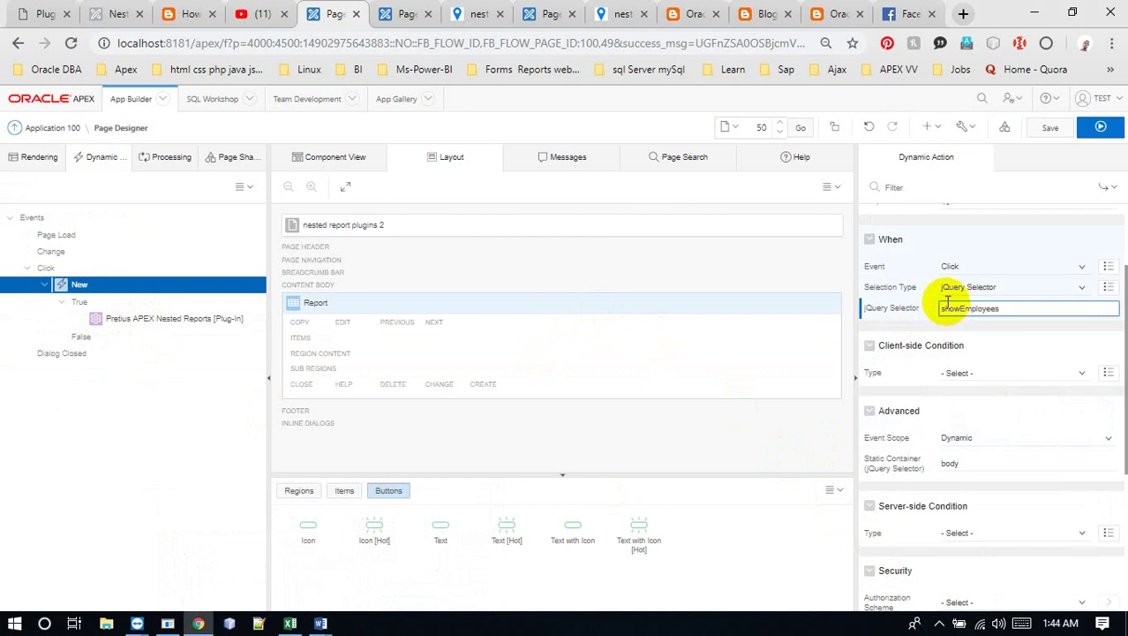
pyautogui.click(1049, 99)
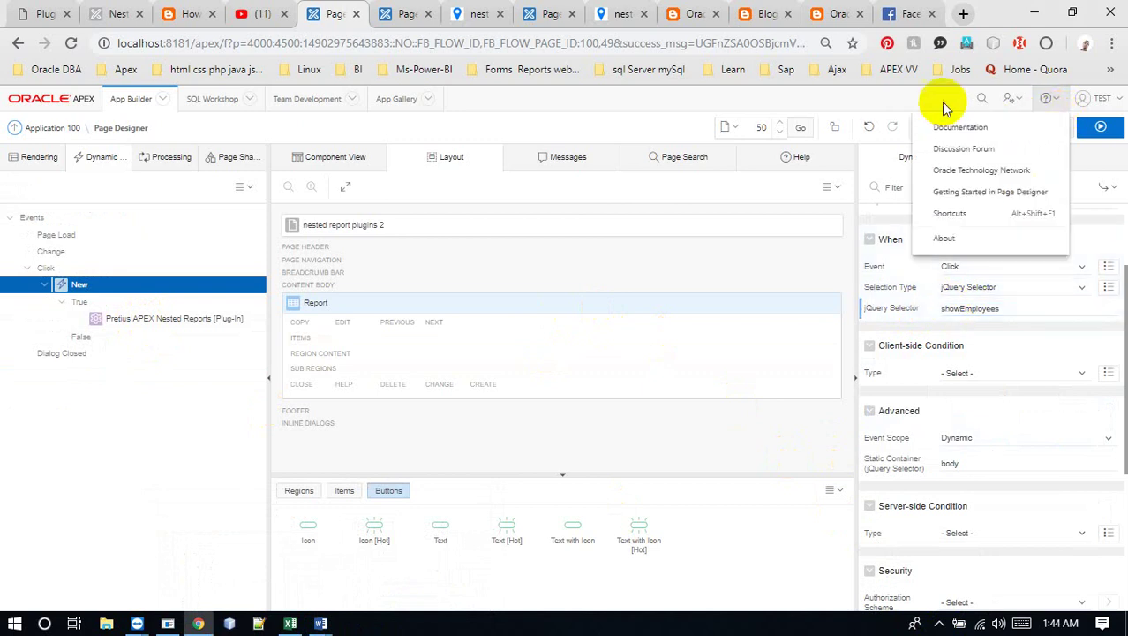
pyautogui.click(942, 103)
pyautogui.click(1048, 128)
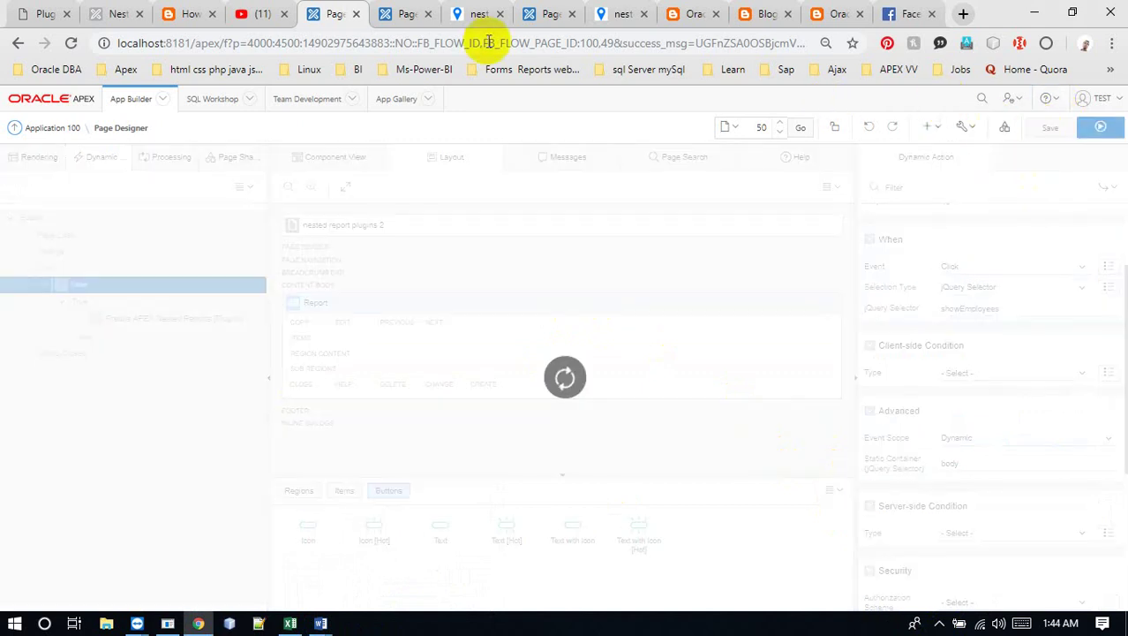
# Switch to the running nested report plugins 2 page and reload it to retest the department detail links.
pyautogui.click(471, 14)
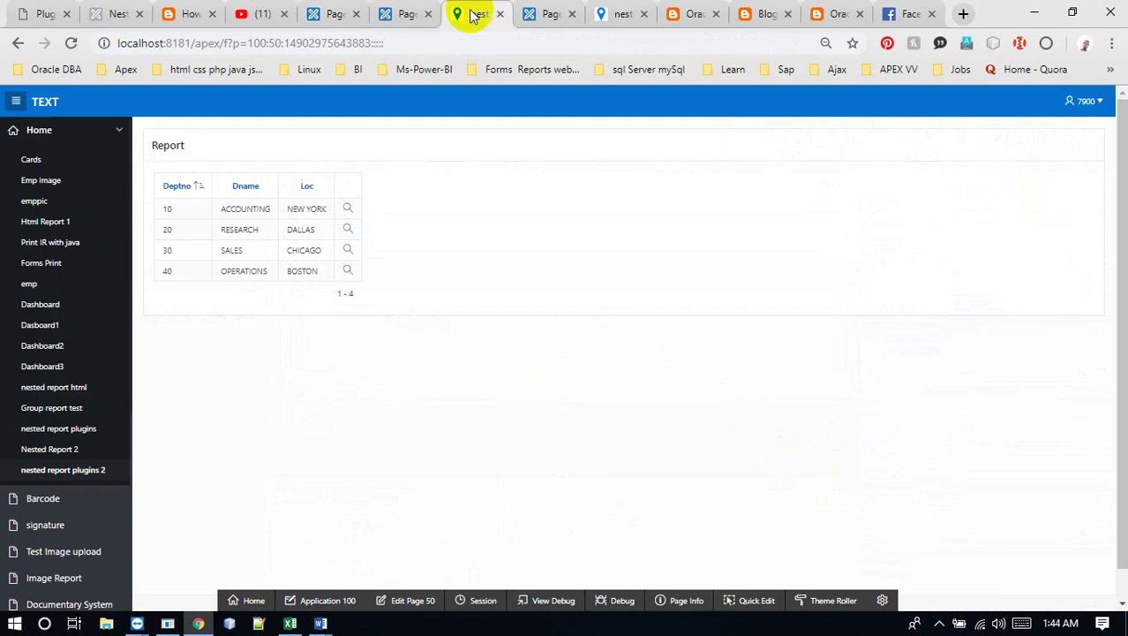
pyautogui.rightClick(494, 95)
pyautogui.click(506, 145)
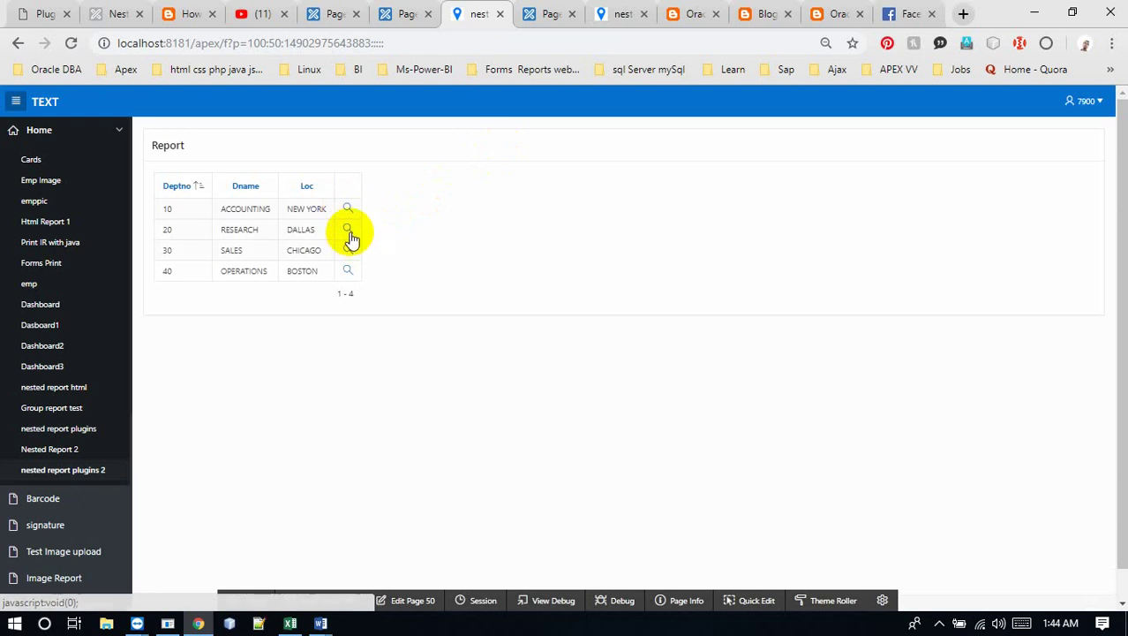
# Return to the page designer and correct the New dynamic action's jQuery Selector to .showEmployees.
pyautogui.click(322, 15)
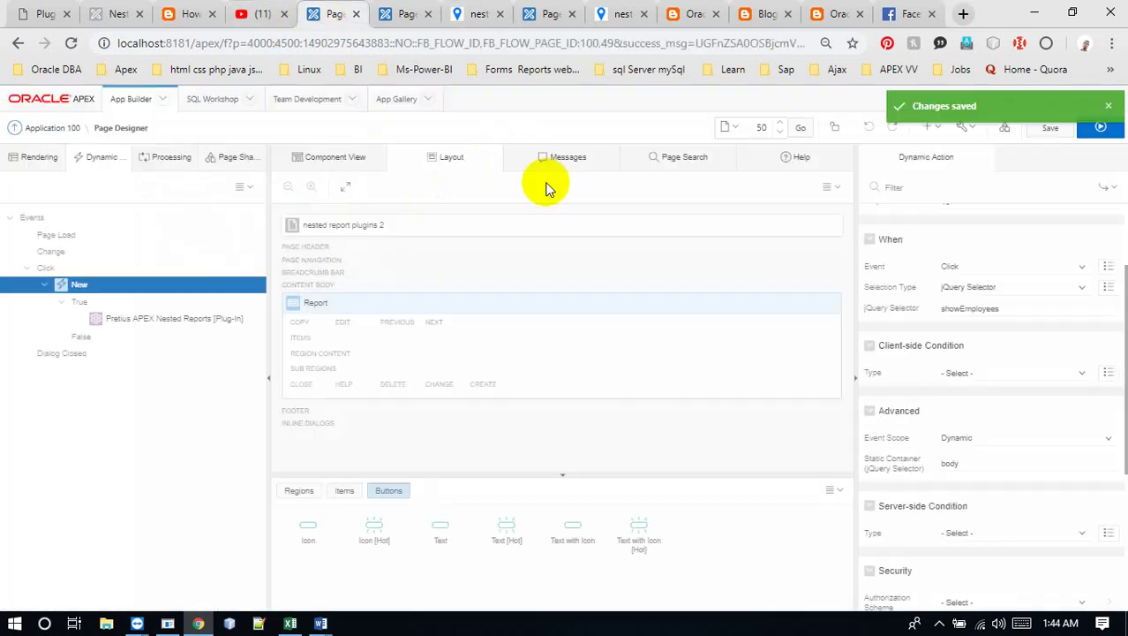
pyautogui.click(943, 308)
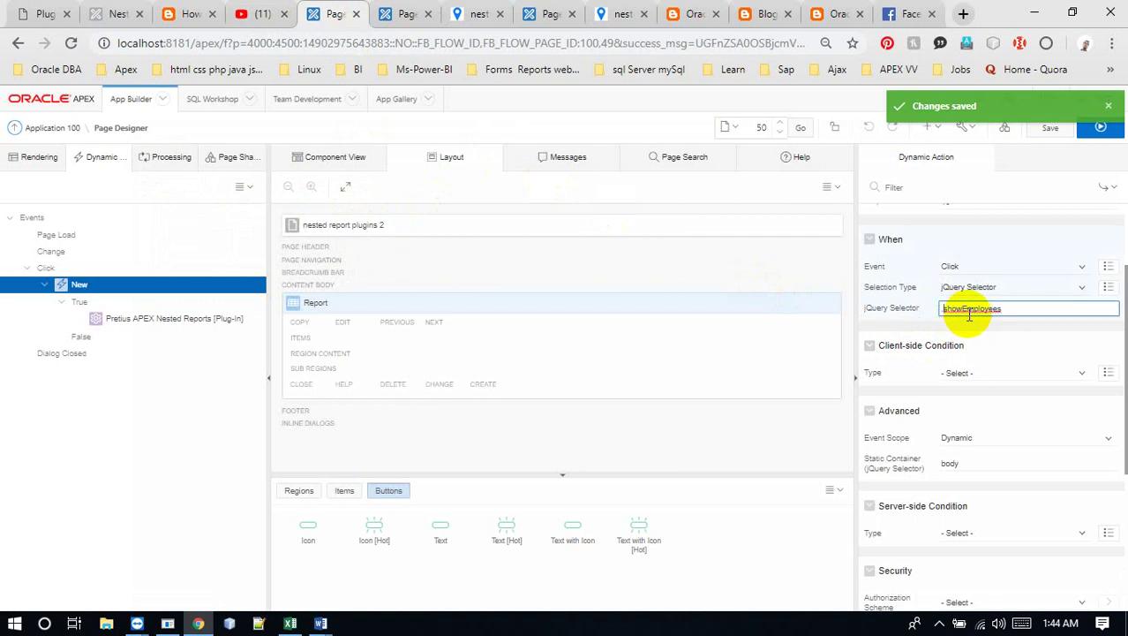
pyautogui.moveTo(1006, 308); pyautogui.dragTo(939, 305)
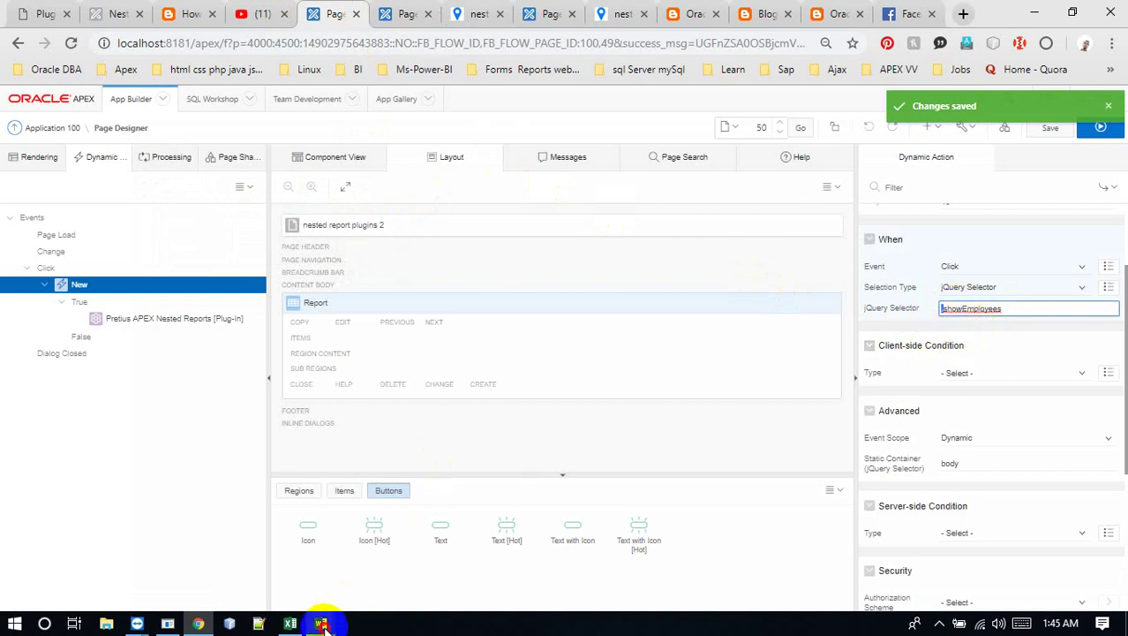
# Switch to the Word instructions to check the .showEmployees selector, return to the page designer and save the page.
pyautogui.moveTo(322, 623)
pyautogui.click(366, 585)
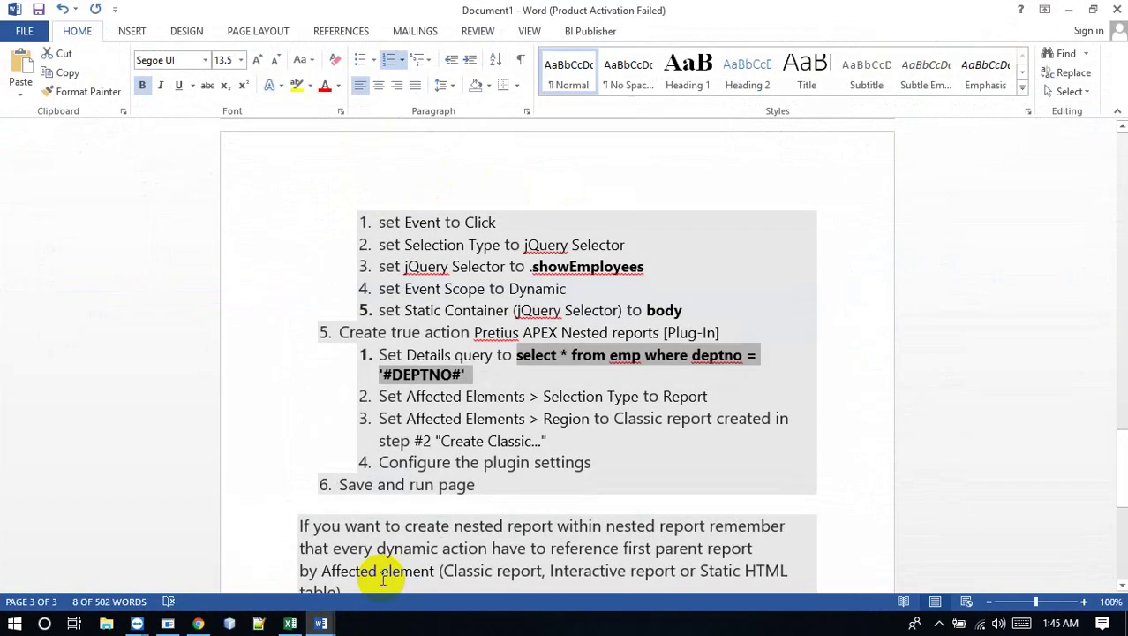
pyautogui.doubleClick(531, 266)
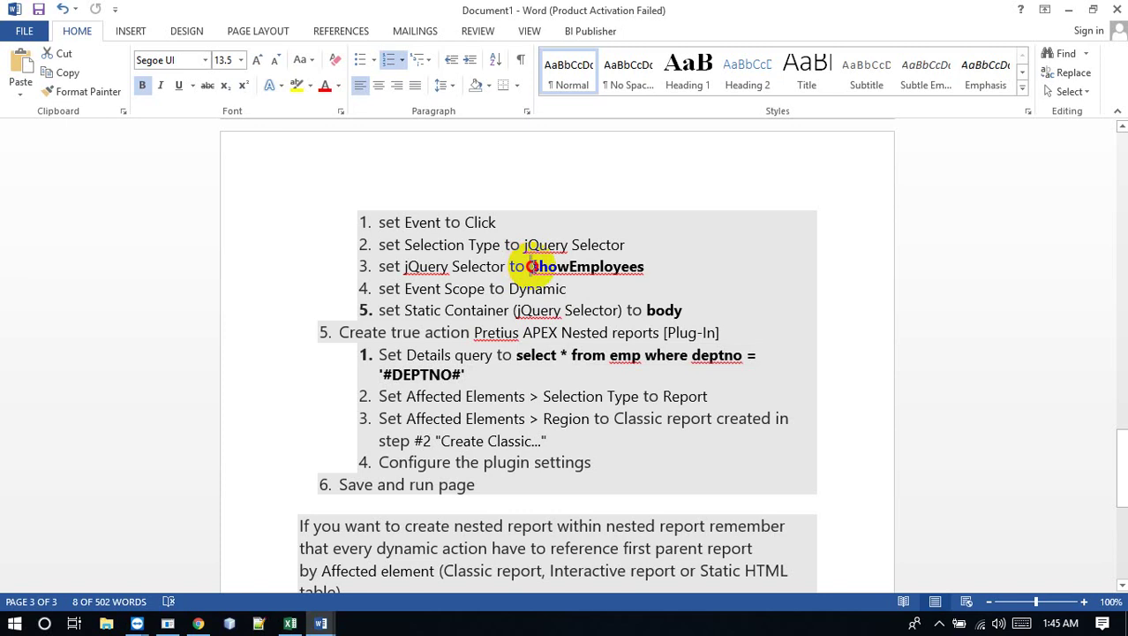
pyautogui.click(1067, 13)
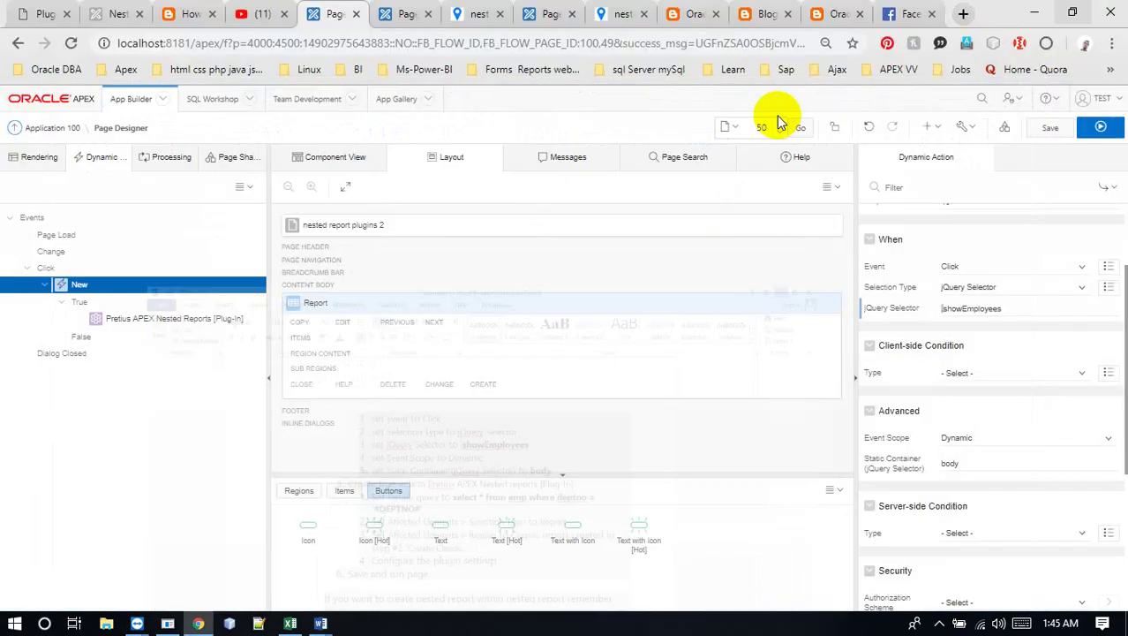
pyautogui.click(1050, 130)
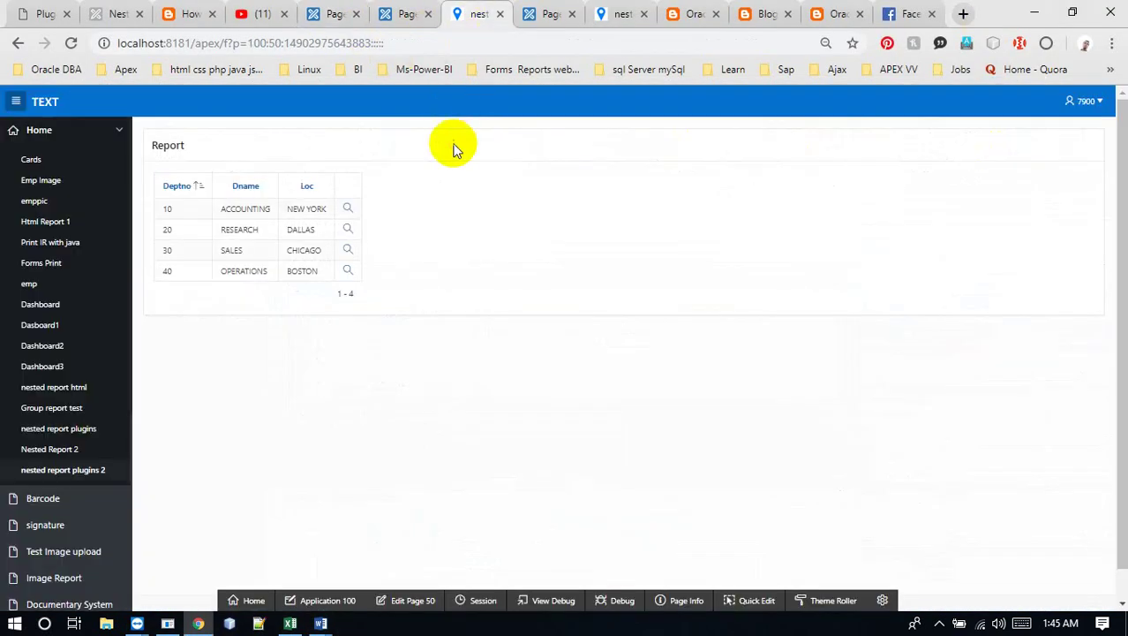
# Reload the running nested report plugins 2 page and test the detail links of the RESEARCH and SALES departments.
pyautogui.rightClick(453, 148)
pyautogui.click(478, 191)
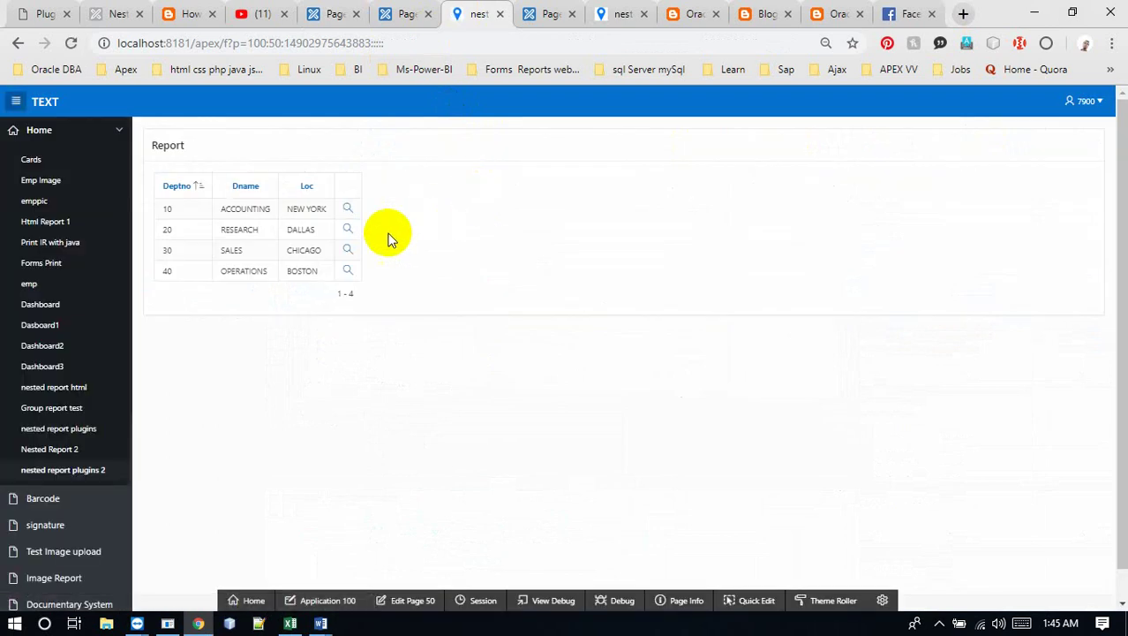
pyautogui.click(348, 230)
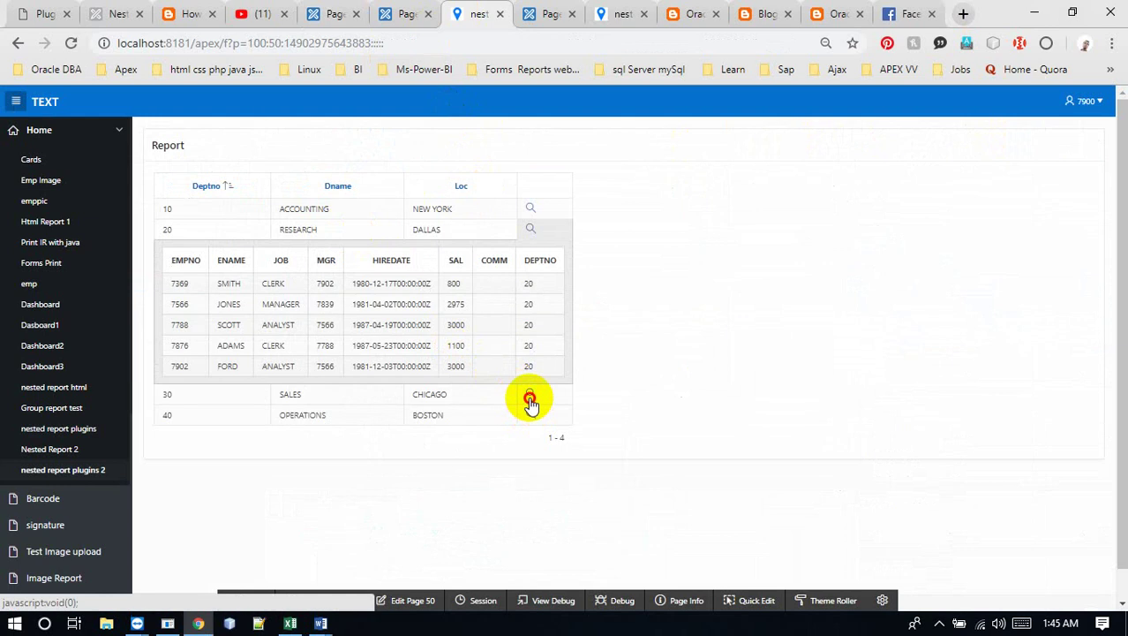
pyautogui.click(530, 399)
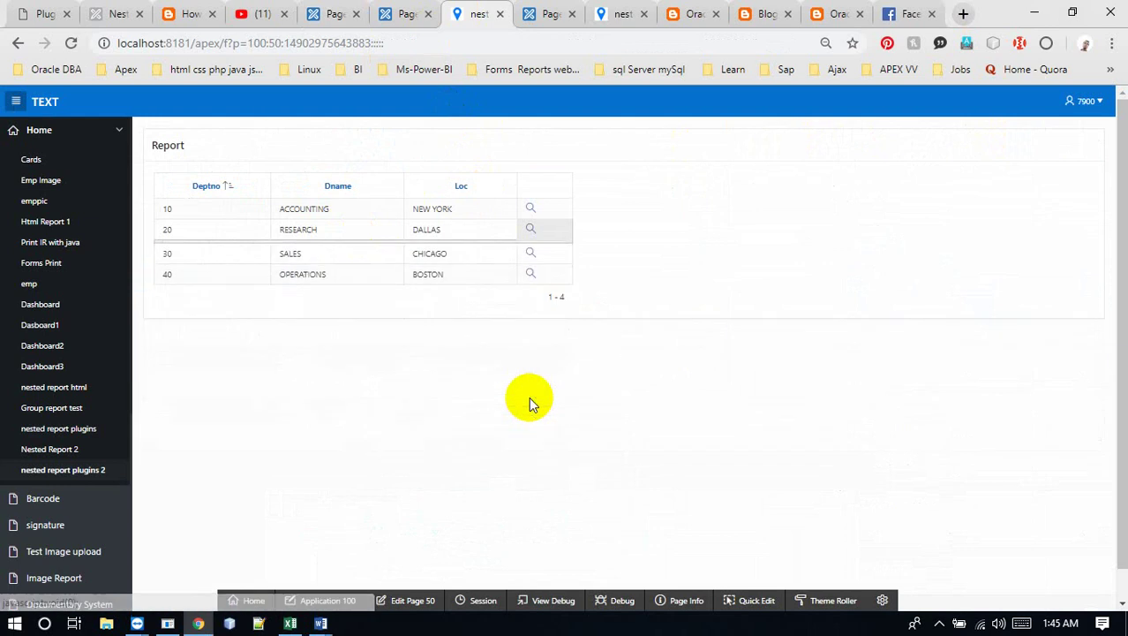
pyautogui.click(533, 230)
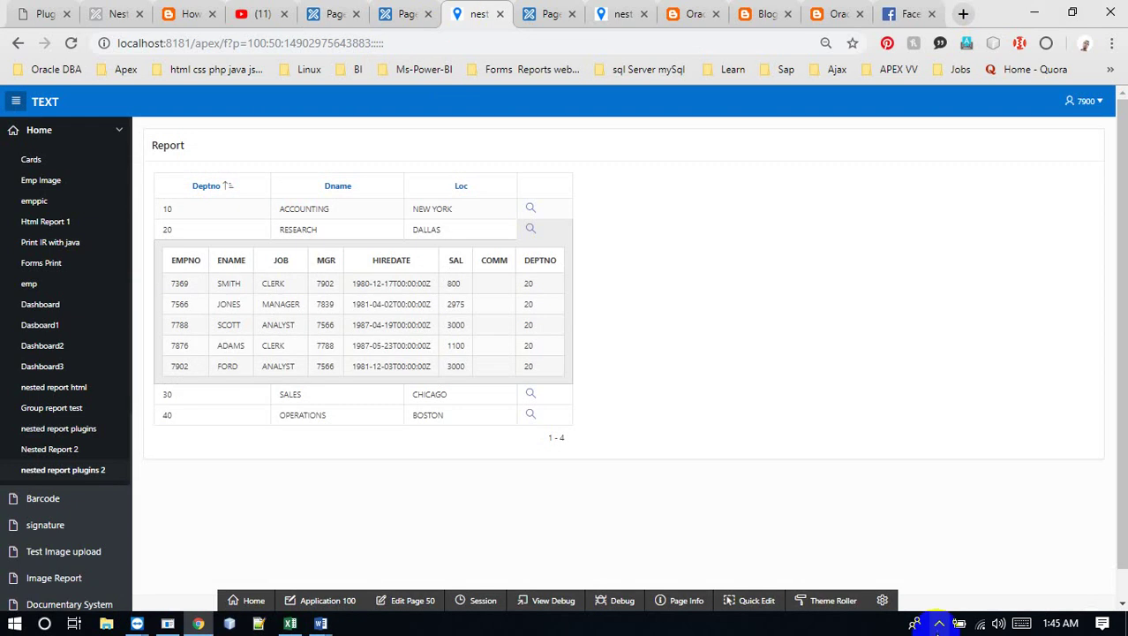
pyautogui.click(938, 624)
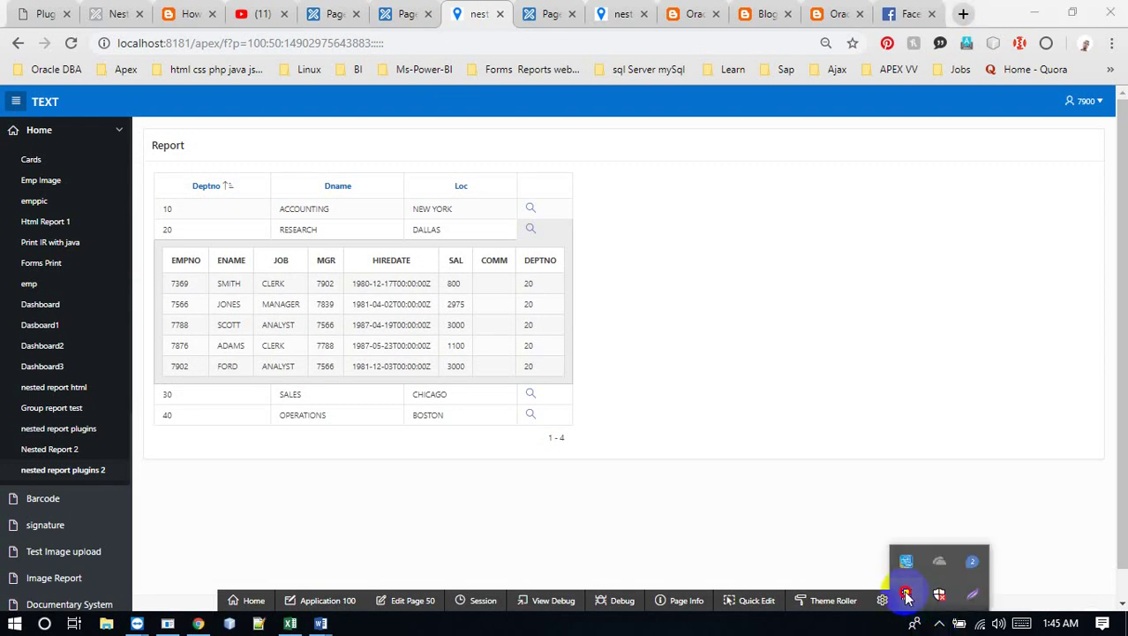